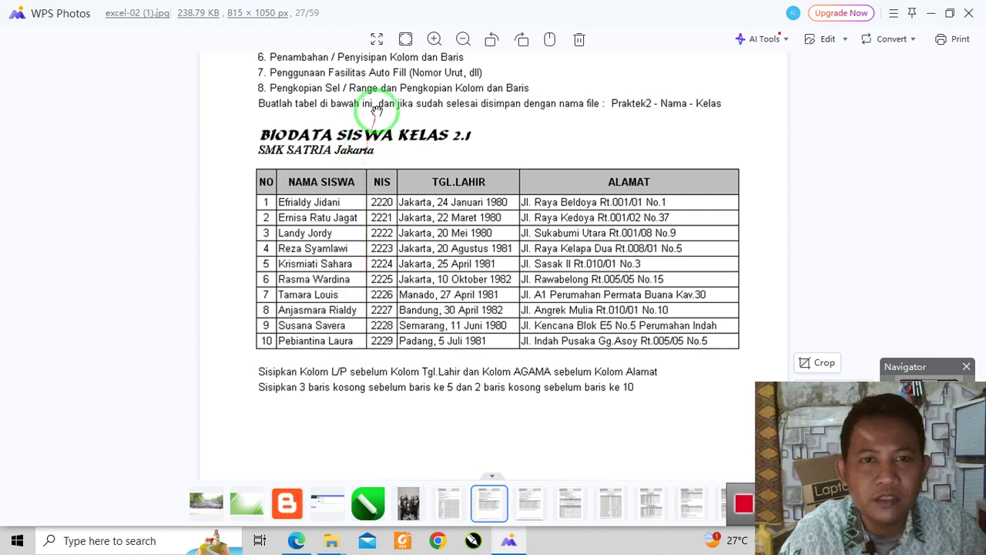
- Review the instructions, the required file name and the student data table in the excel-02 (1).jpg worksheet image
drag(431, 153, 428, 266)
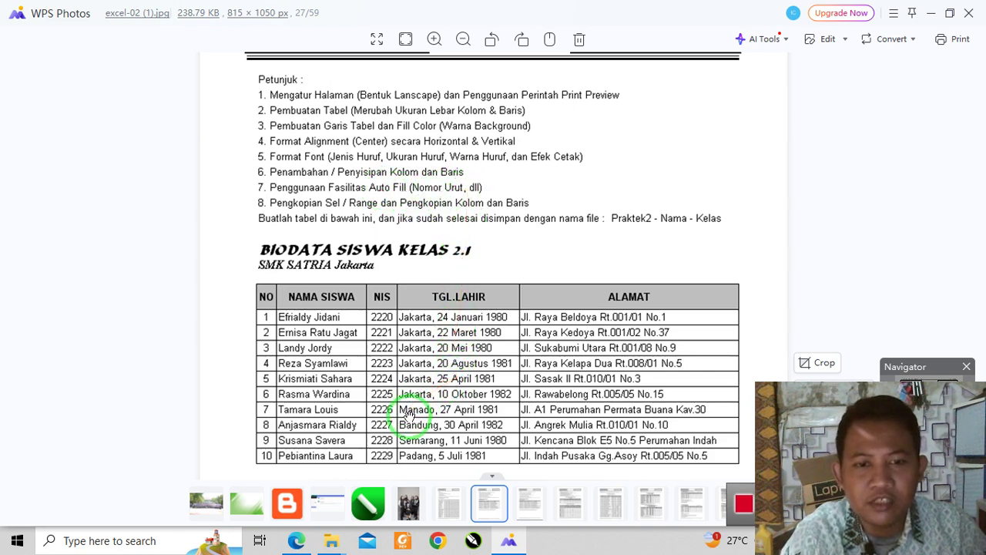
drag(508, 284, 520, 202)
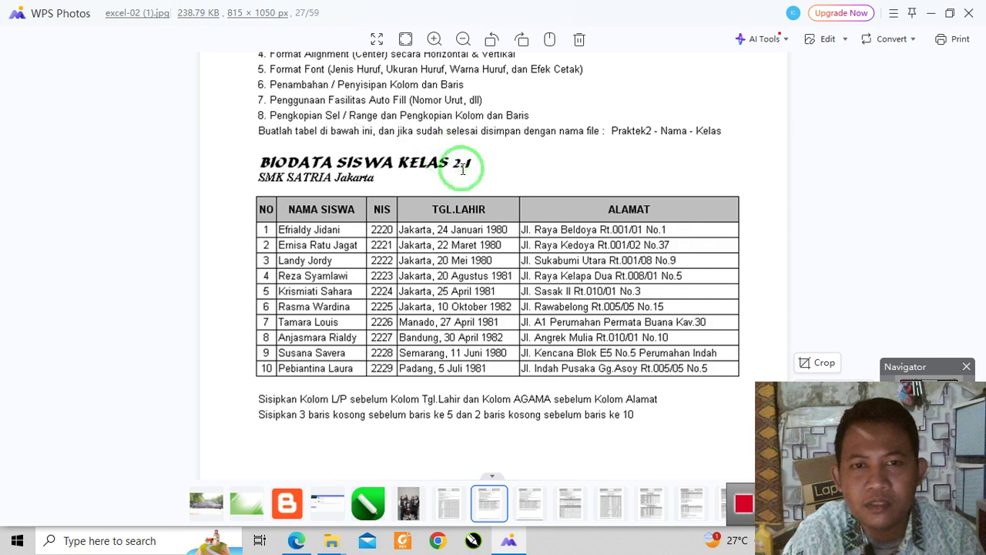
scroll(467, 183, up, 3)
scroll(470, 205, down, 3)
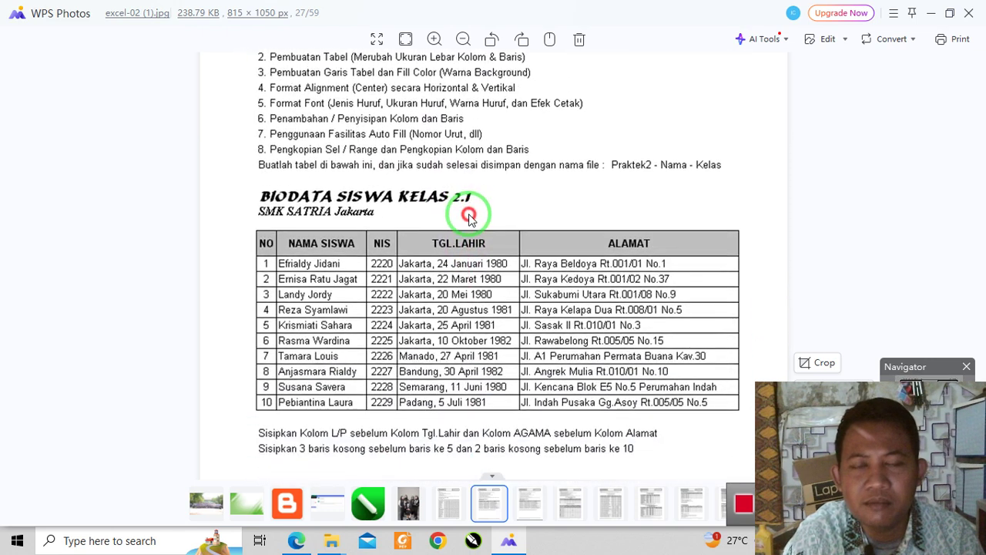
triple_click(611, 163)
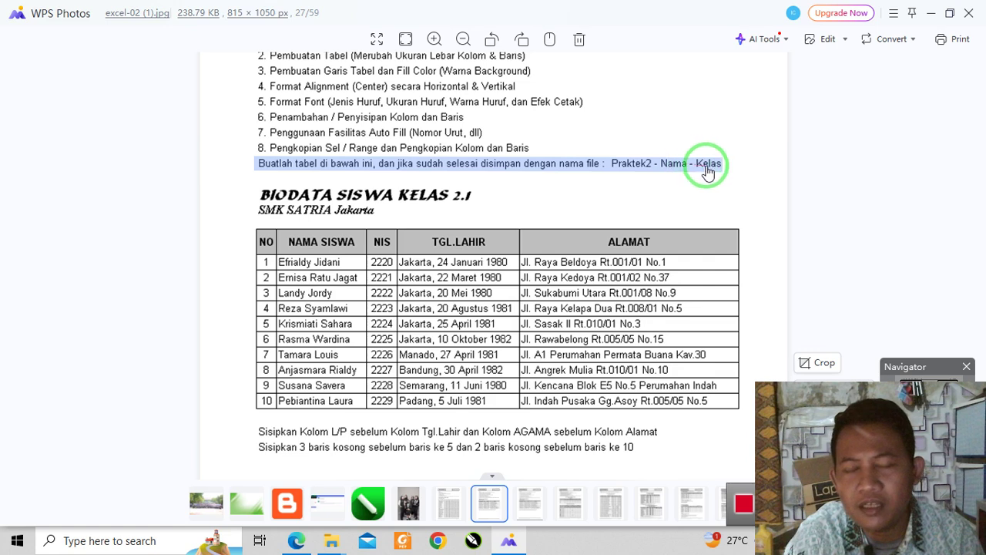
triple_click(543, 340)
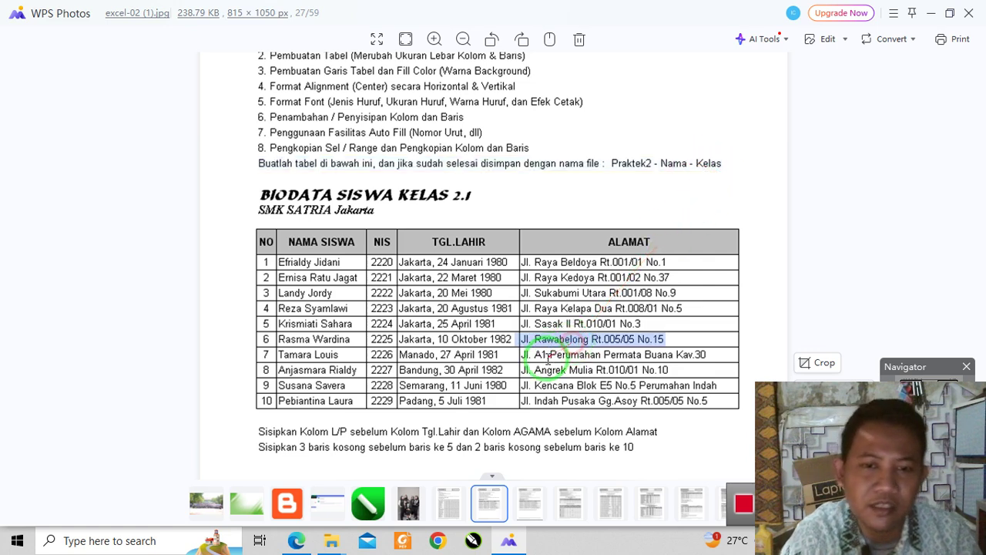
triple_click(501, 357)
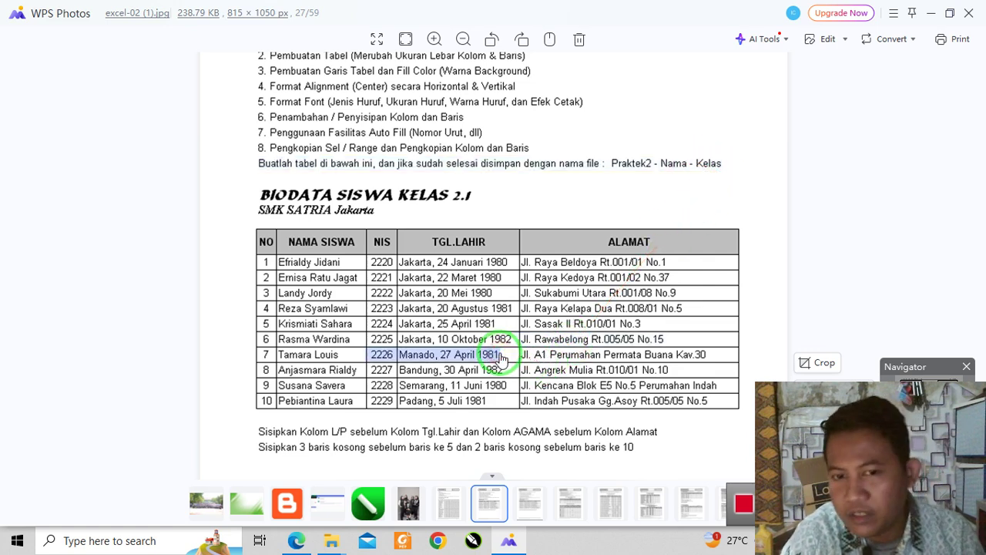
triple_click(434, 266)
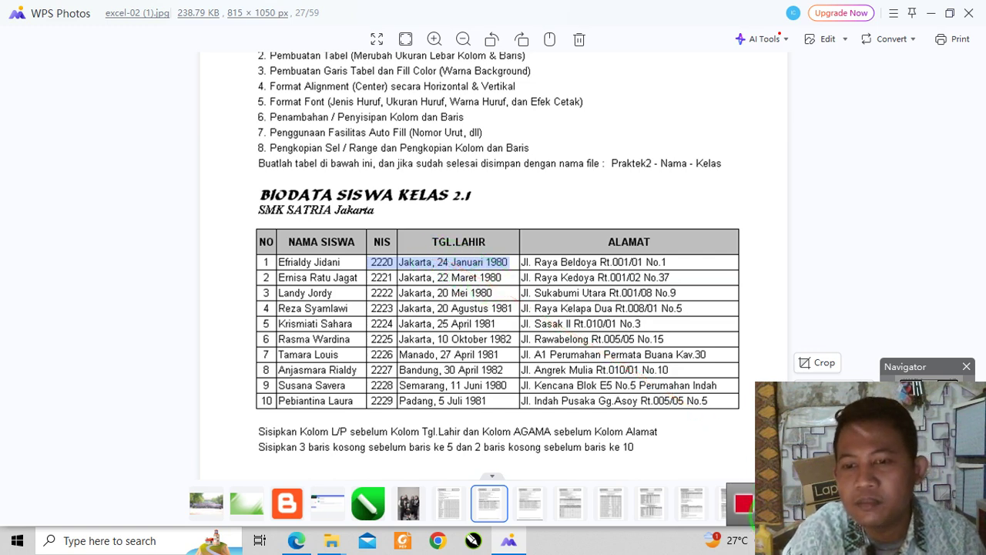
- Show the desktop
click(984, 541)
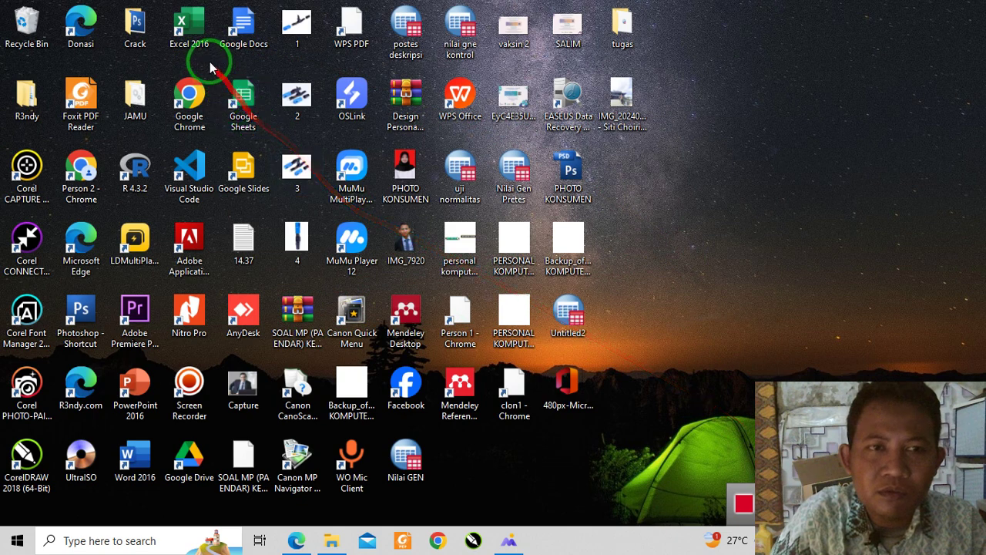
click(195, 37)
right_click(198, 39)
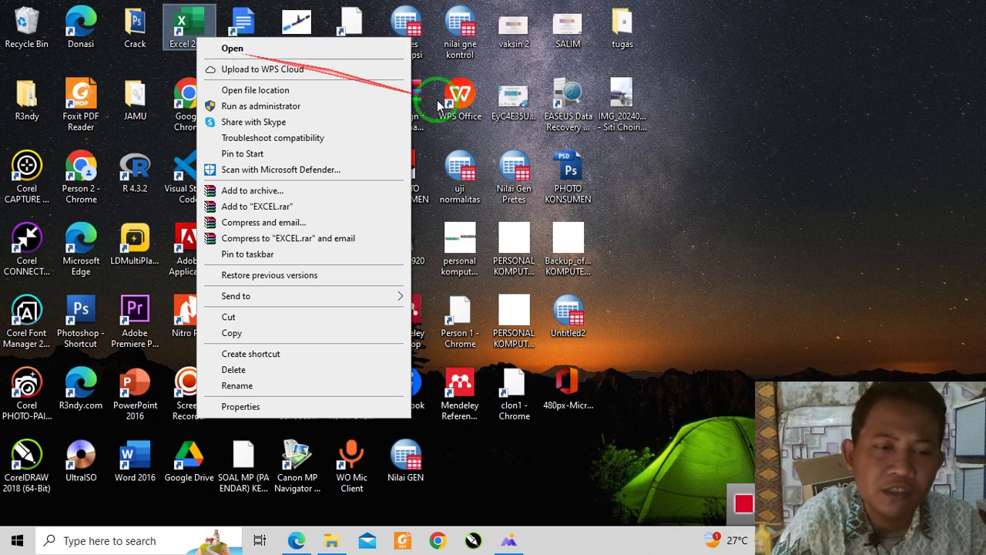
click(727, 192)
click(9, 539)
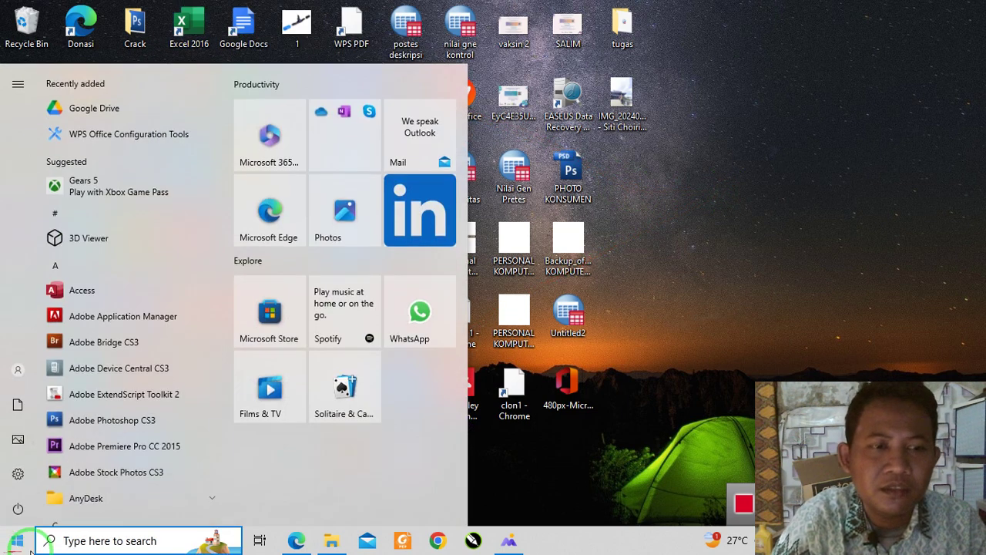
click(86, 544)
text(ex)
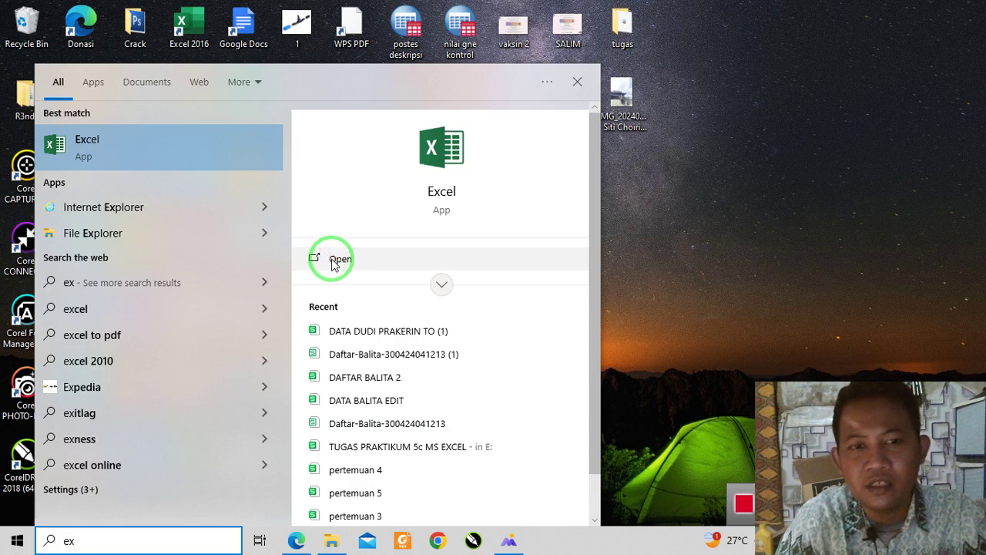
click(879, 184)
- Launch Excel 2016 and create a blank workbook, dismissing the Get Genuine Office notices
right_click(194, 47)
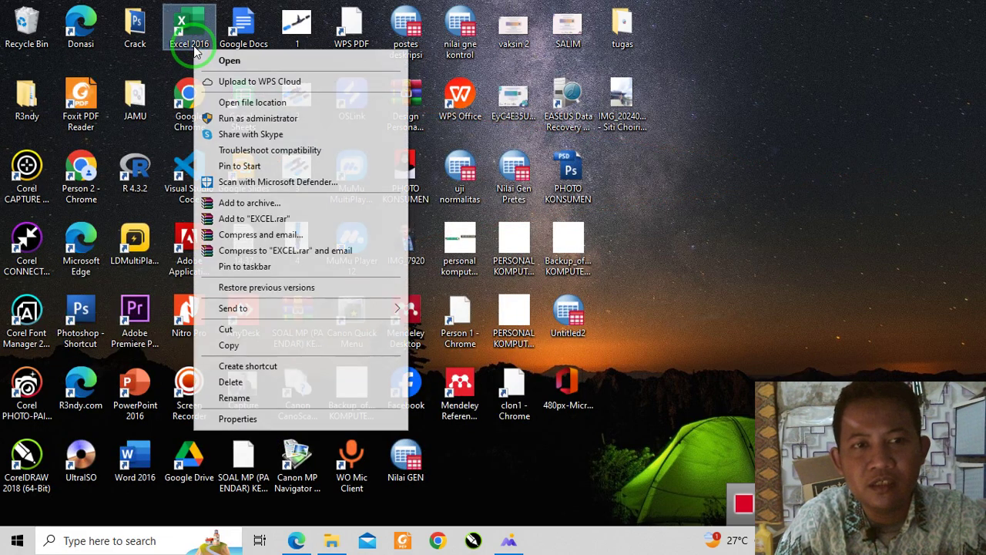
click(228, 61)
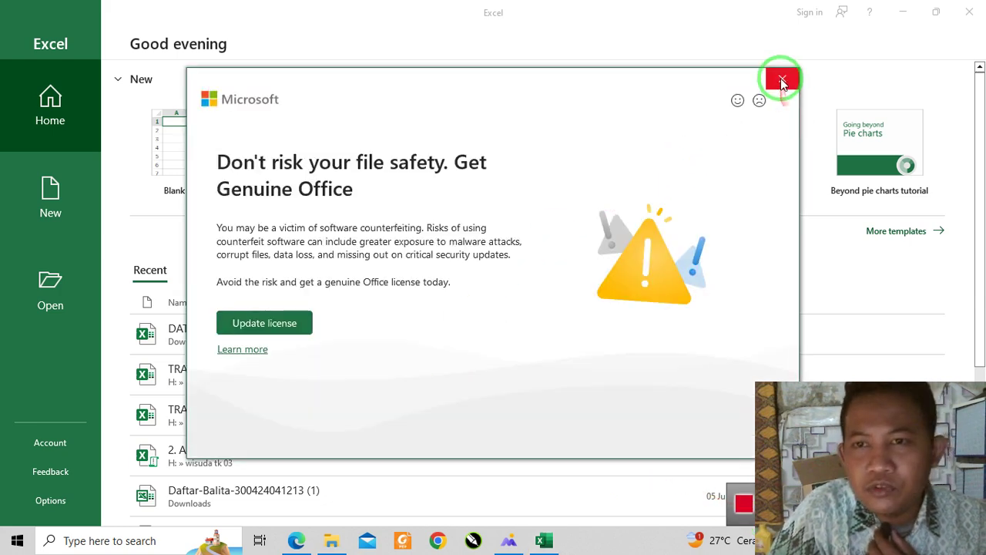
click(780, 78)
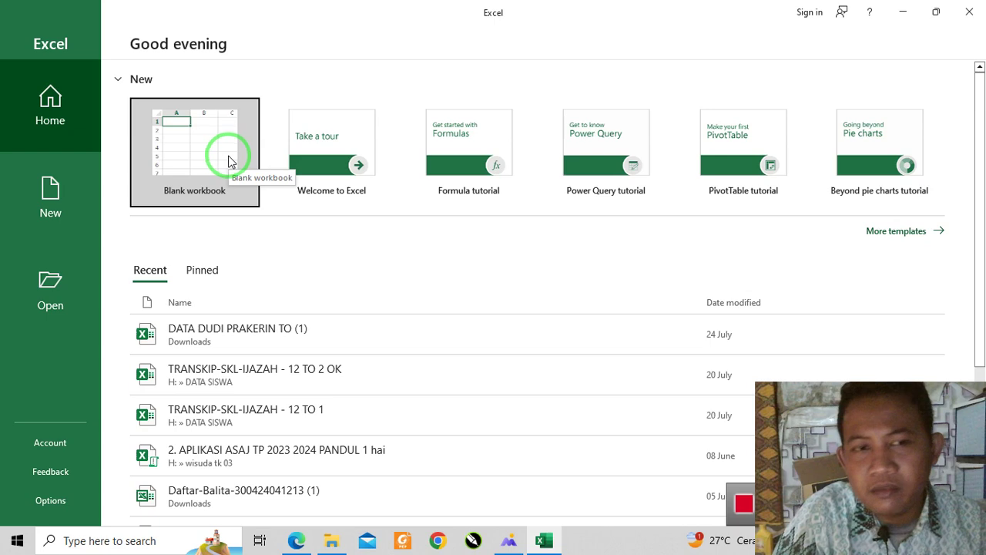
click(202, 140)
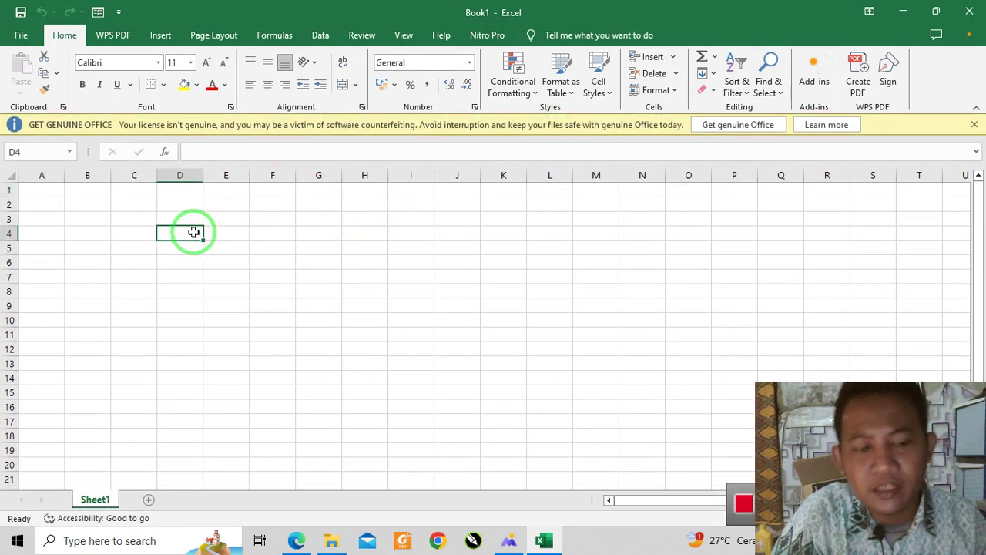
scroll(91, 241, up, 5)
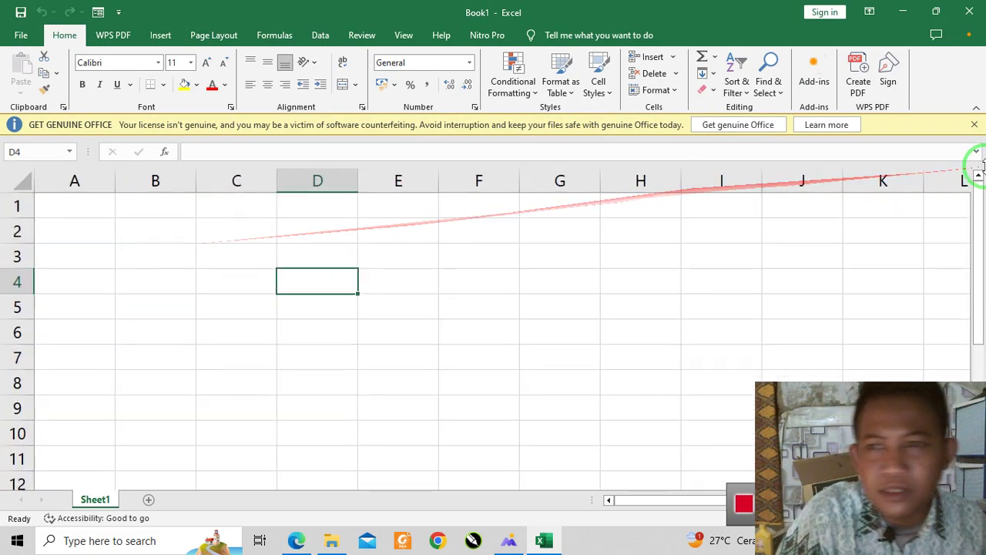
click(974, 125)
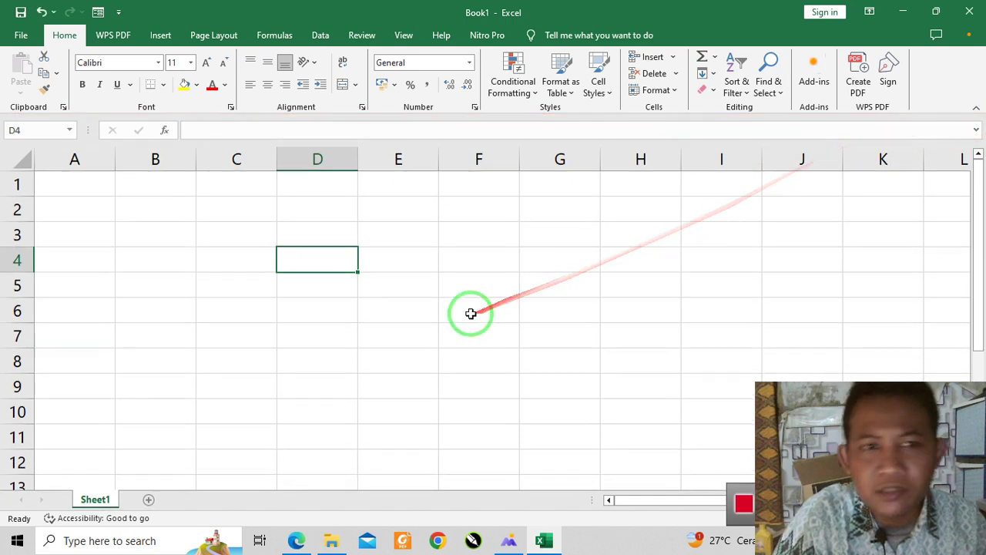
click(469, 310)
click(324, 214)
drag(329, 240, 182, 339)
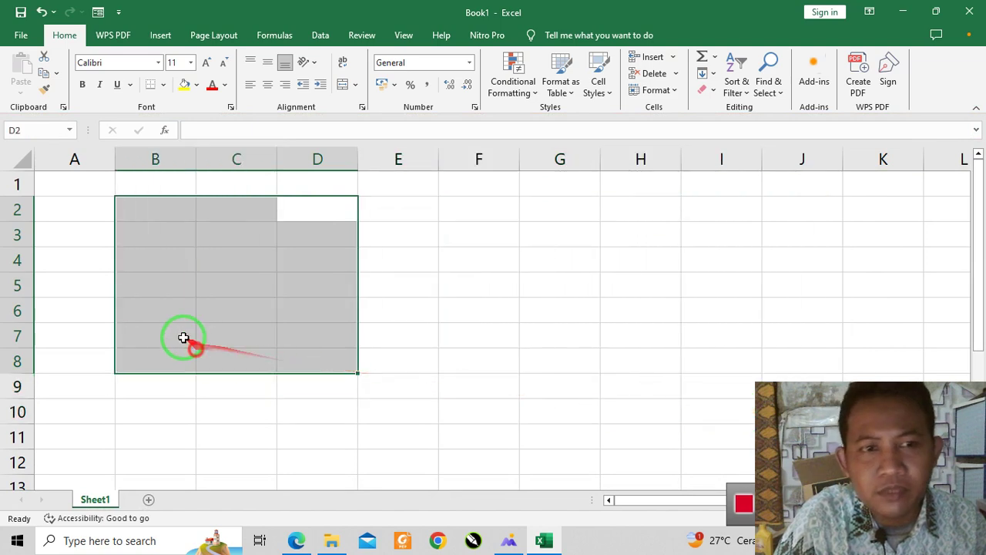
click(71, 209)
drag(75, 185, 730, 444)
click(403, 371)
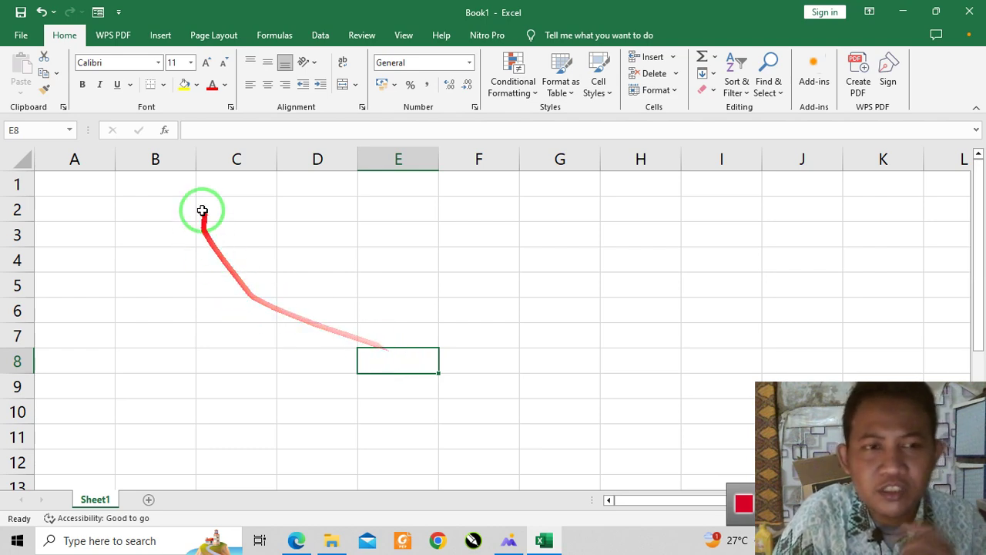
- Examine the sheet's column and row structure by selecting whole column C, row 2, row 4 and column B in turn
click(235, 158)
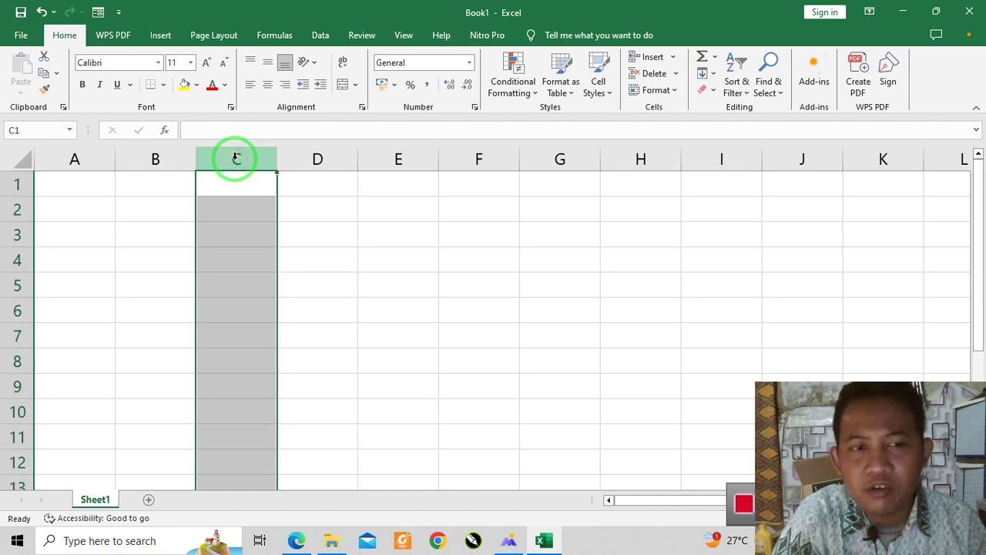
click(9, 209)
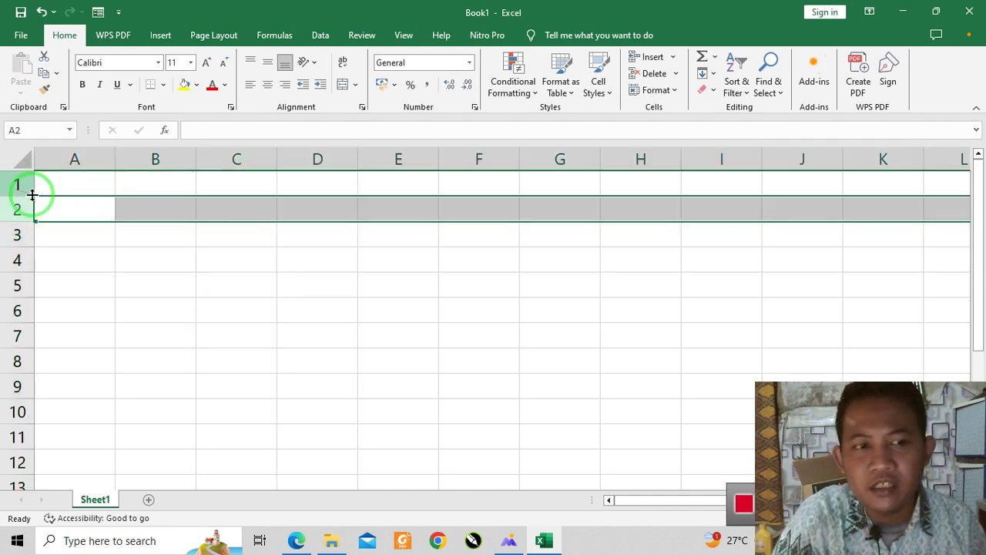
click(71, 300)
click(28, 276)
click(26, 261)
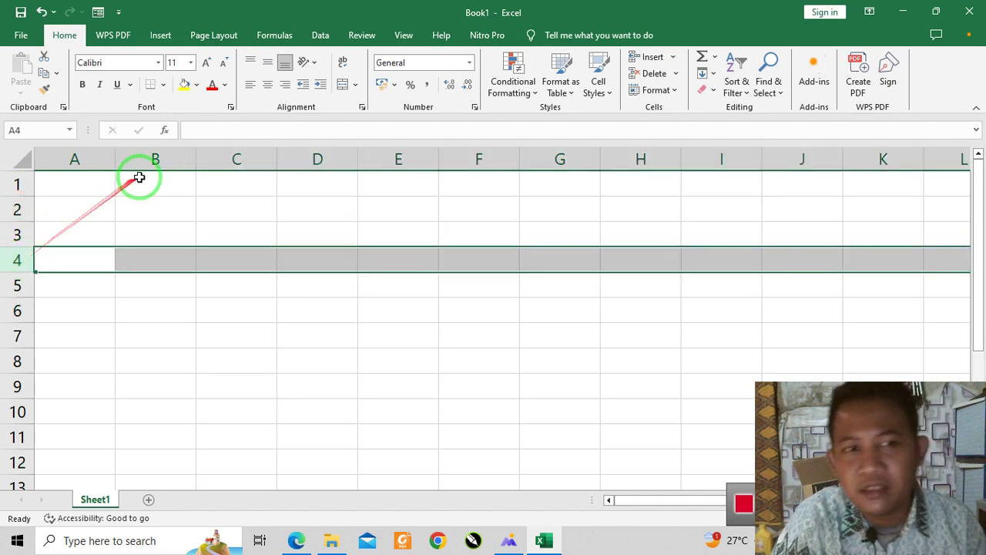
click(157, 160)
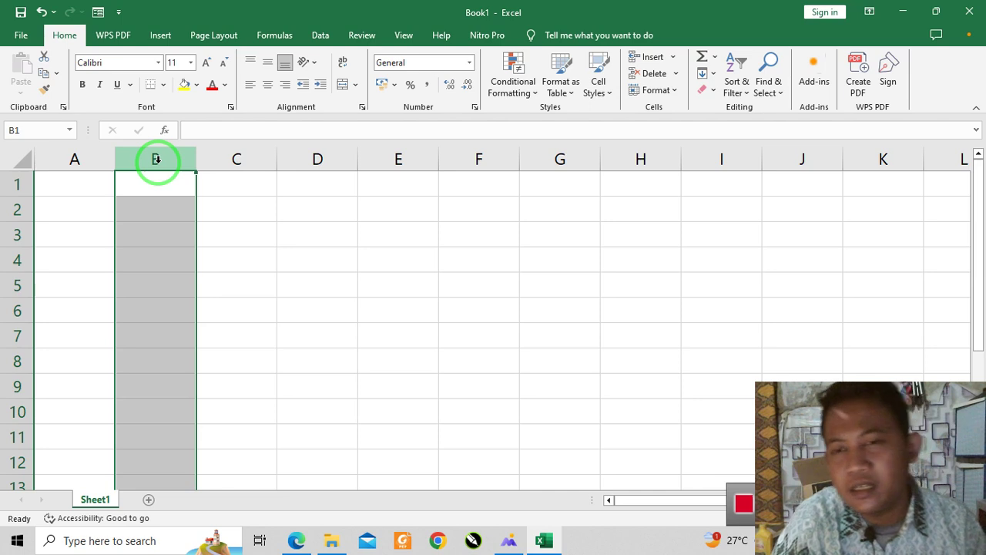
click(221, 277)
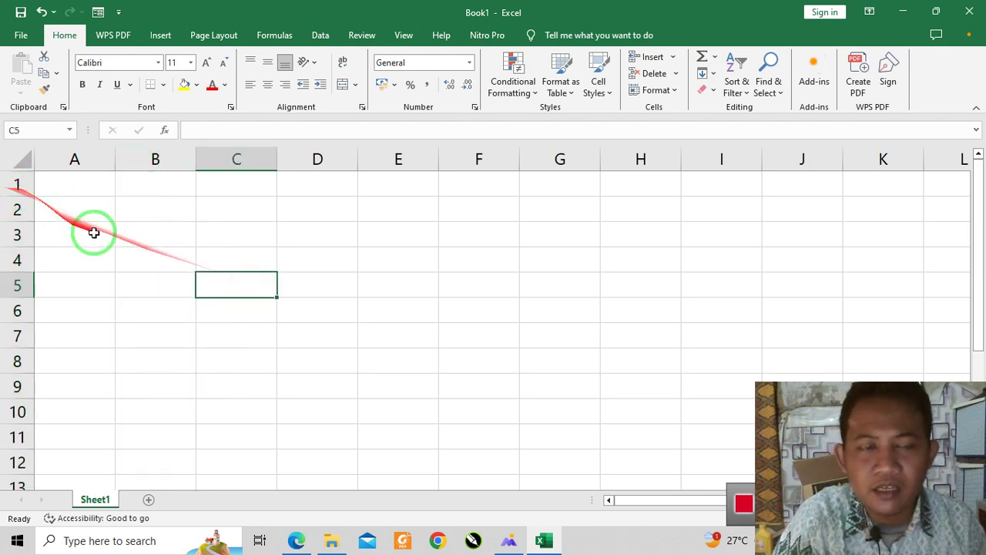
click(227, 241)
click(331, 236)
click(373, 236)
click(239, 239)
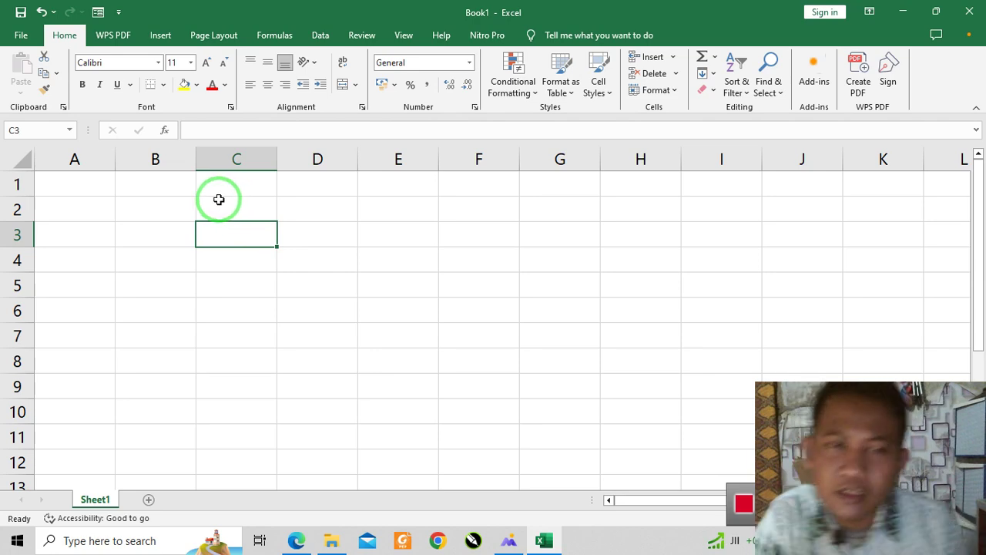
click(310, 299)
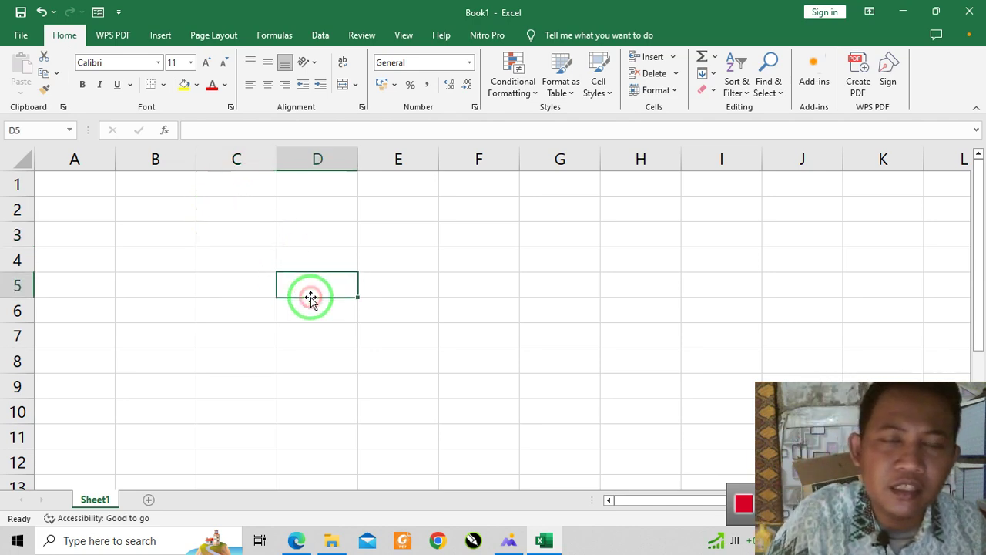
click(424, 230)
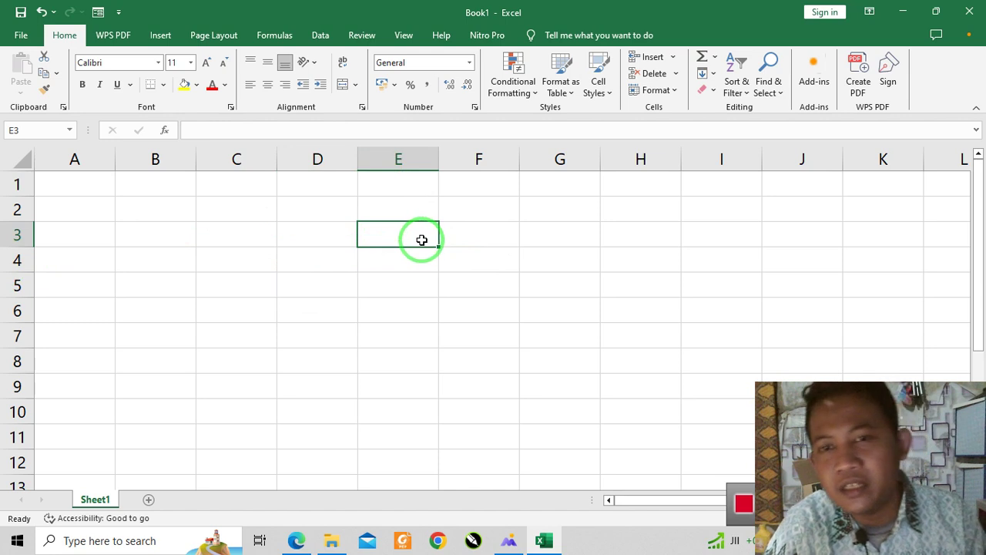
click(57, 228)
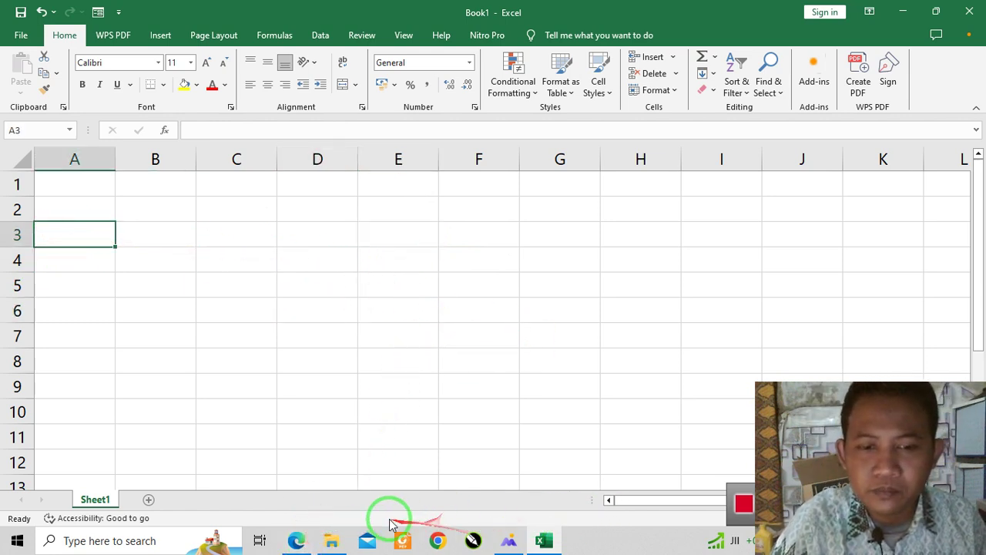
- Switch to Microsoft Edge and open the downloaded image excel-02 (1).jpg
click(297, 540)
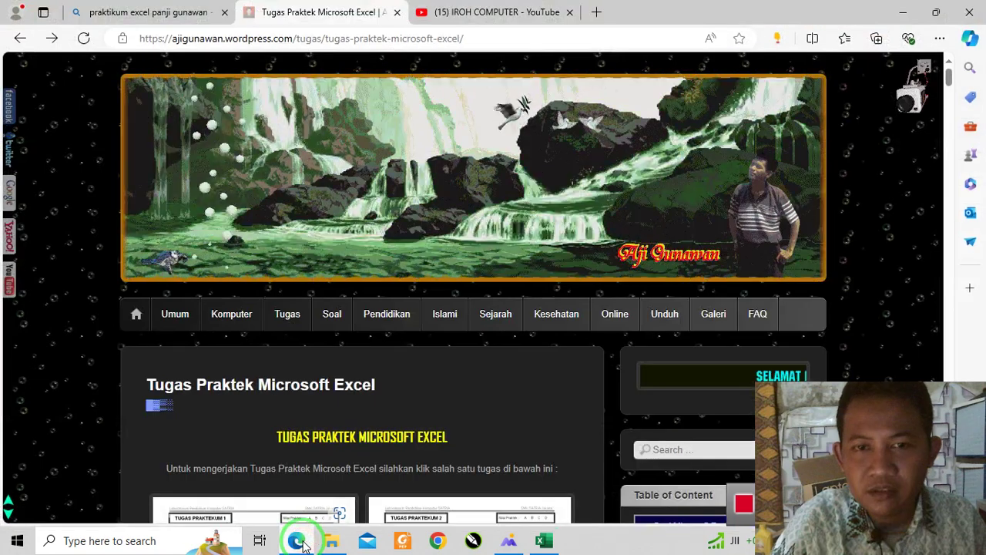
click(940, 38)
click(710, 211)
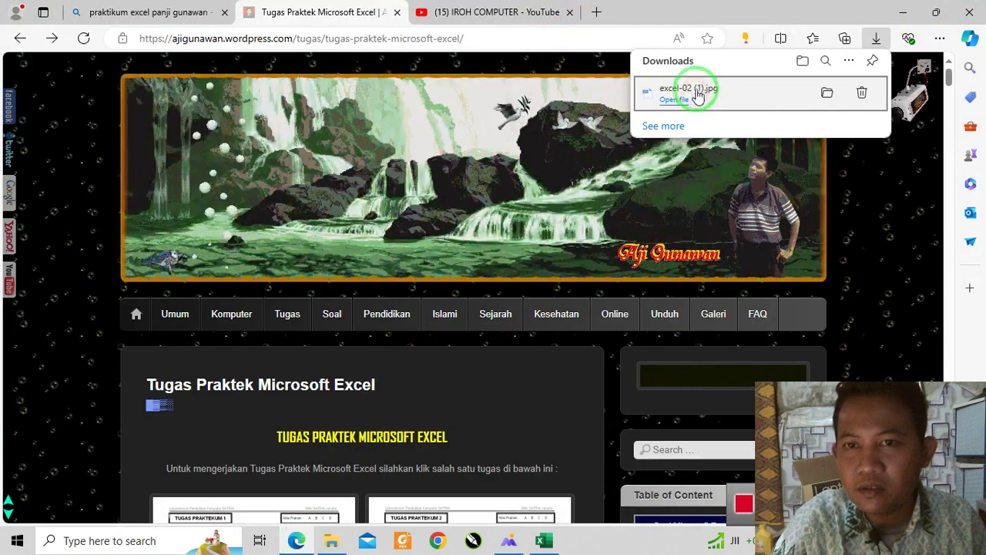
click(826, 103)
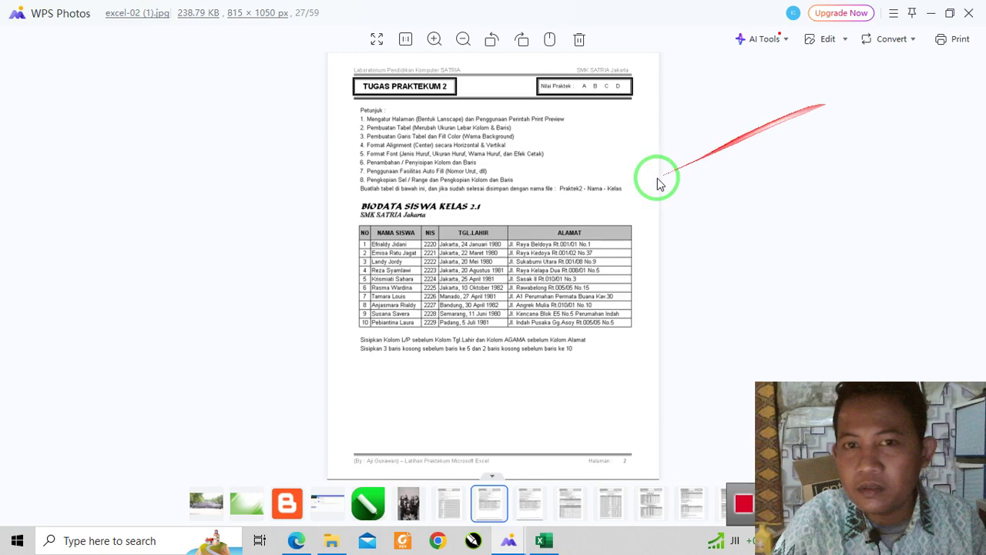
- Try to copy the two heading lines, BIODATA SISWA KELAS 2.1 and SMK SATRIA Jakarta, from the worksheet image
click(434, 39)
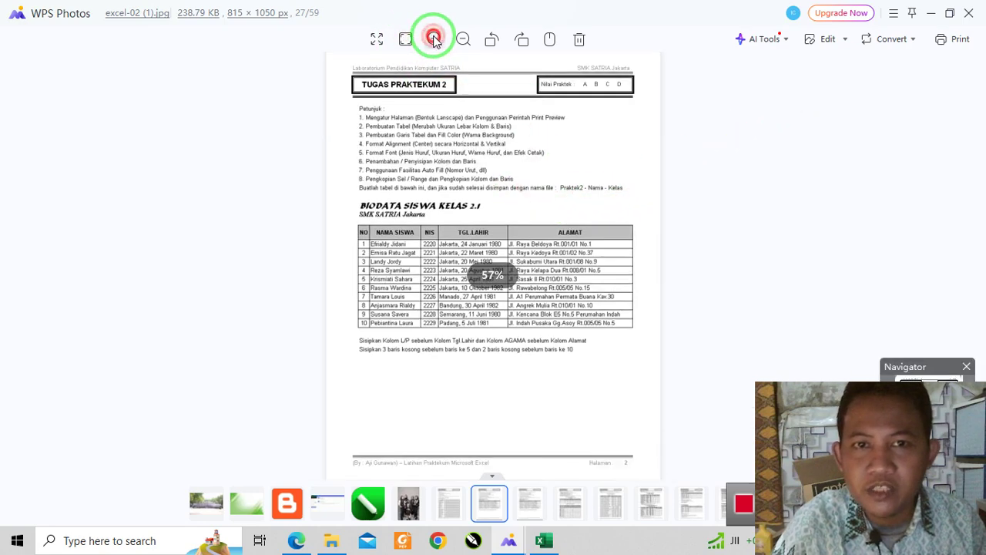
click(434, 38)
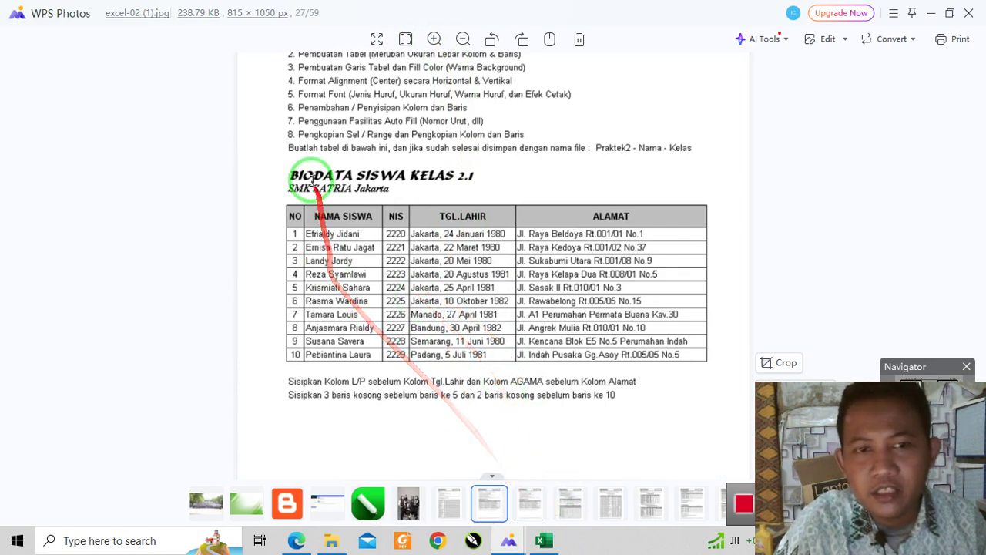
drag(293, 176, 300, 175)
drag(367, 181, 395, 189)
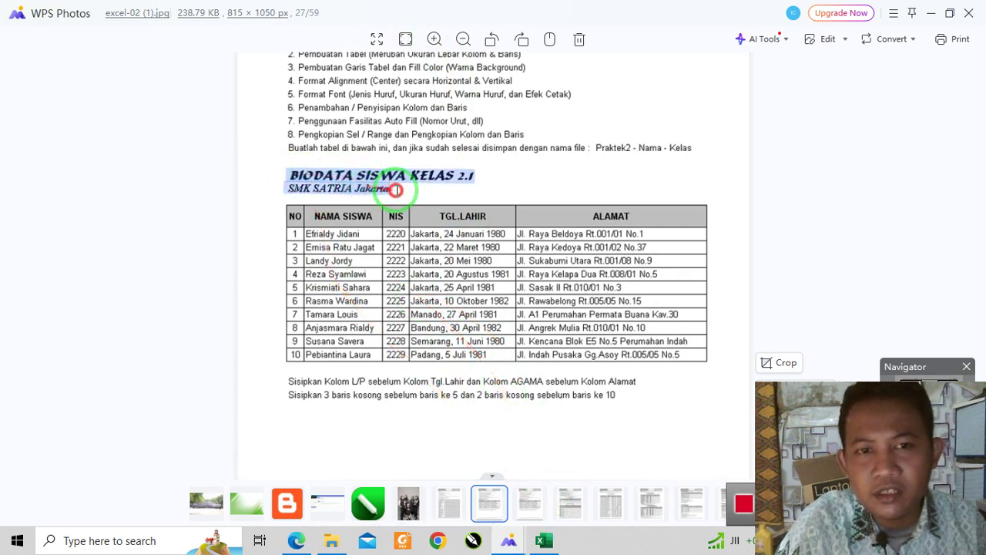
right_click(379, 176)
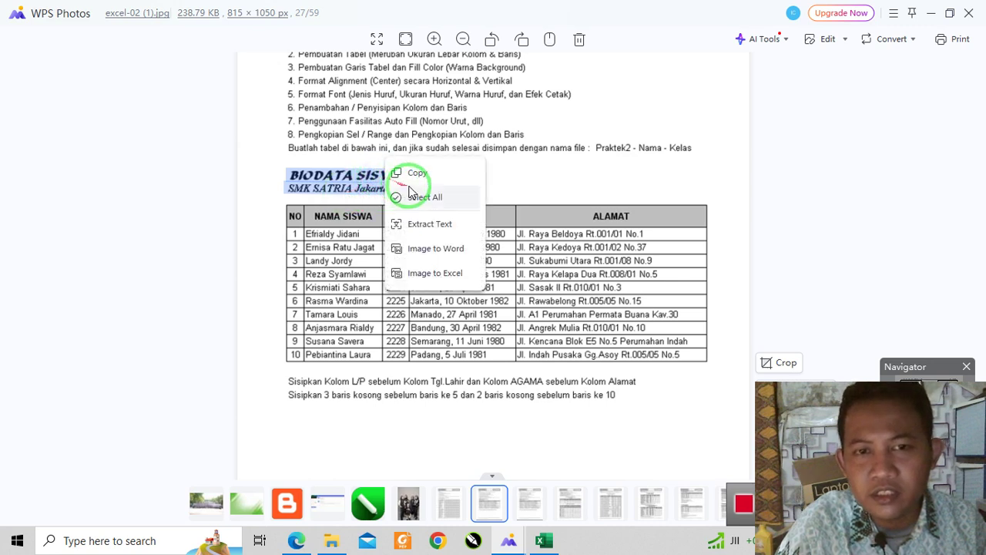
click(418, 177)
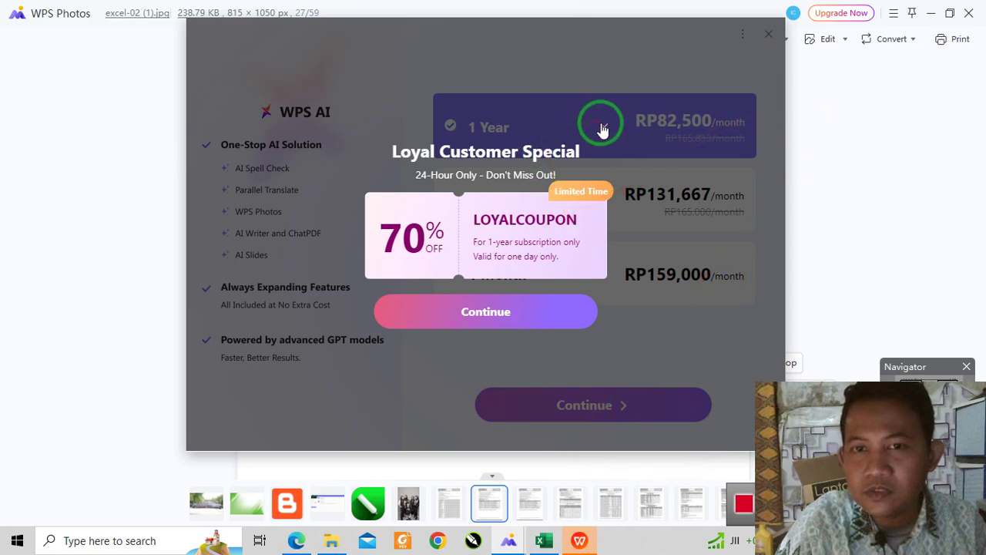
click(603, 129)
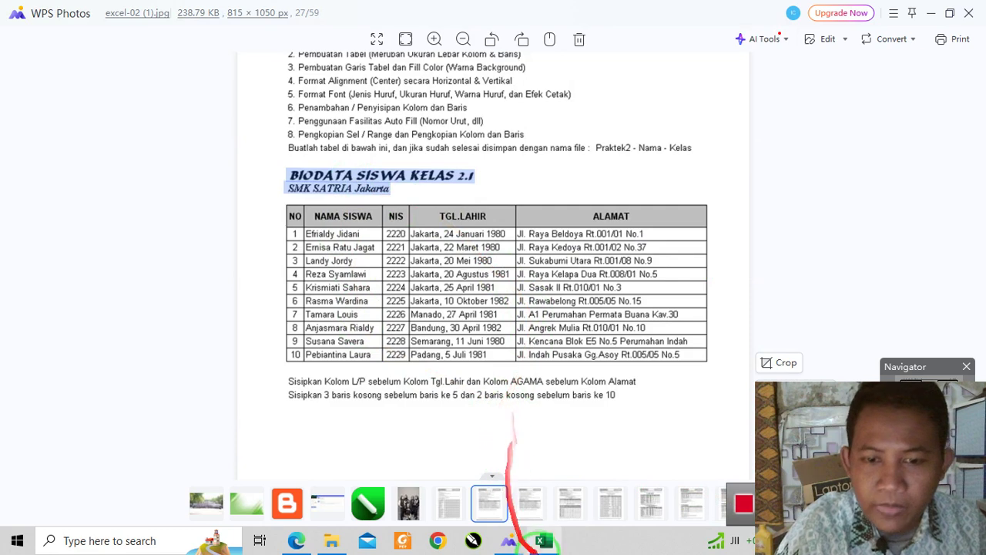
- Switch to the blank Excel workbook, select cell A2, and return to the worksheet image to check the heading lines
click(545, 542)
click(84, 205)
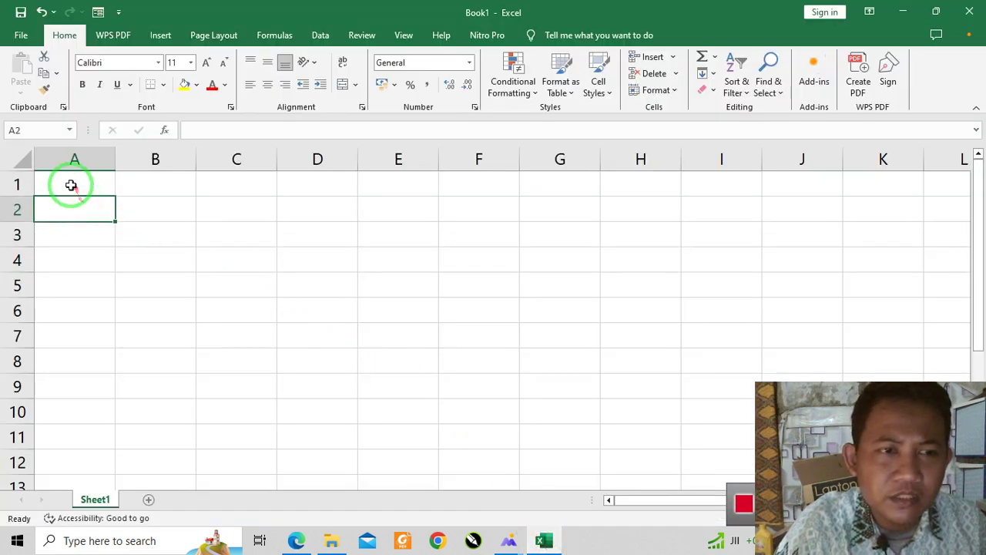
click(298, 540)
click(298, 540)
mouse_move(508, 544)
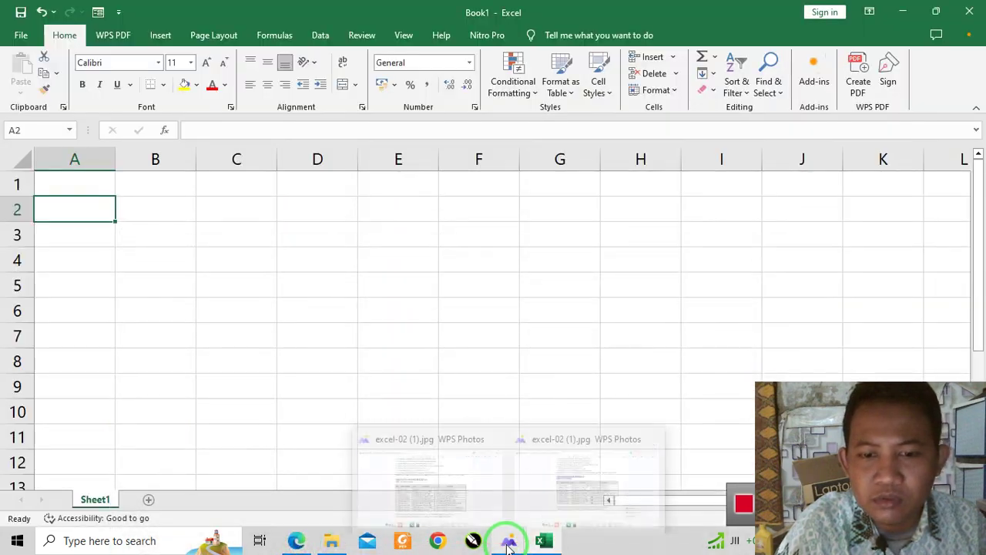
click(573, 493)
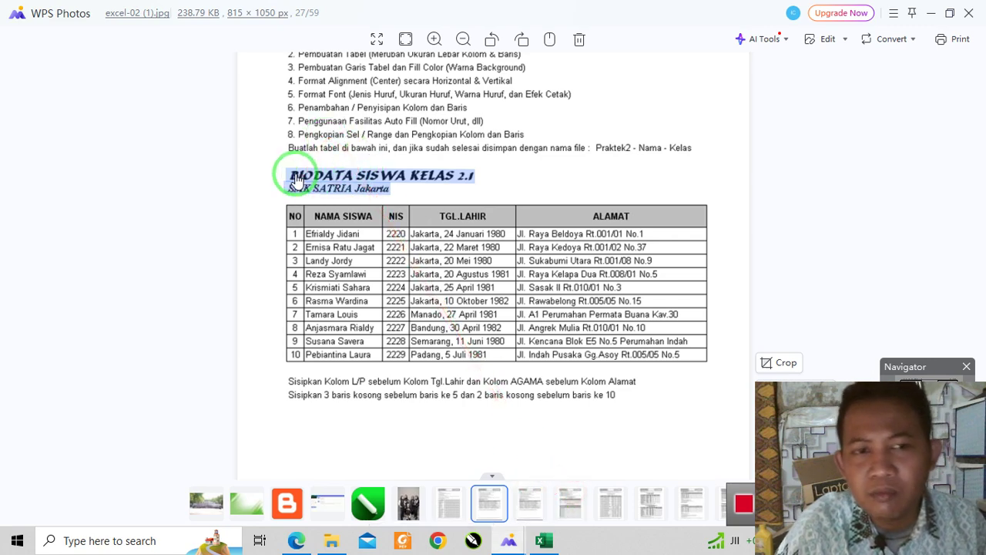
- Switch to Excel and try to paste the heading text into cell A2
click(544, 540)
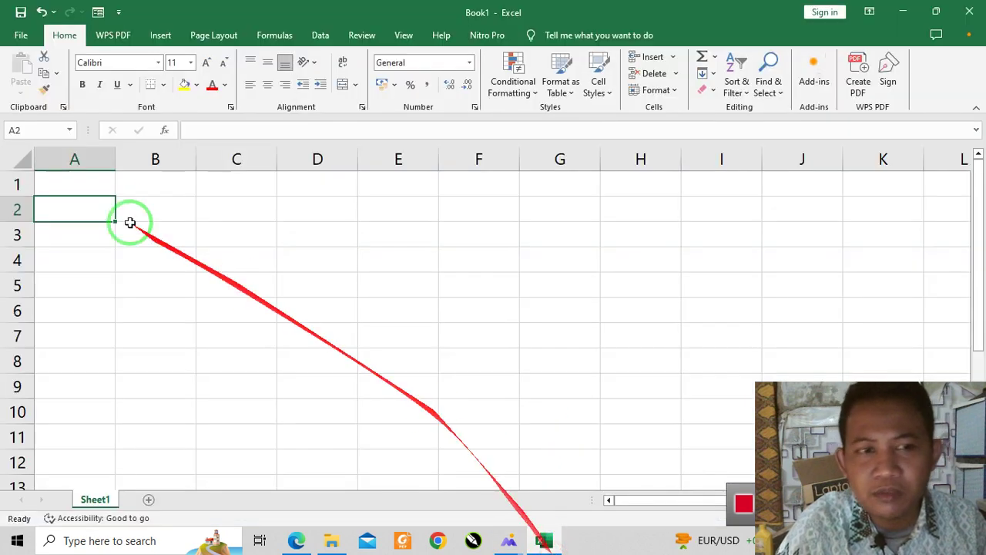
click(90, 185)
click(78, 185)
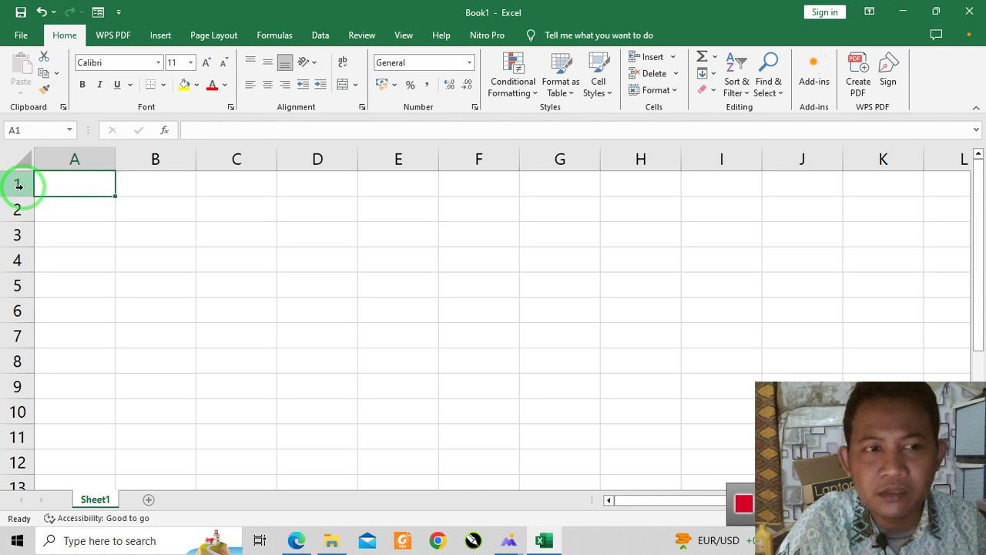
click(60, 201)
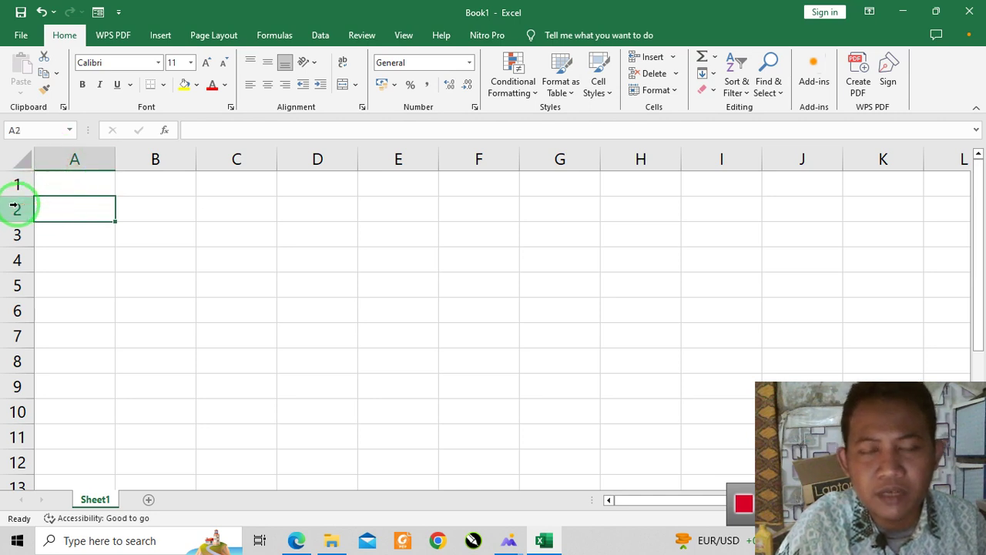
click(103, 227)
click(91, 210)
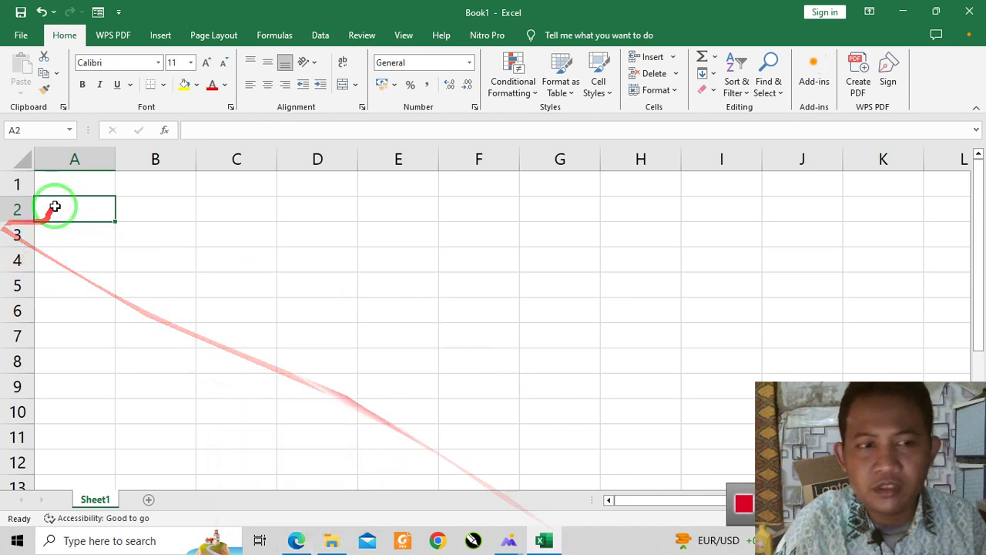
right_click(55, 207)
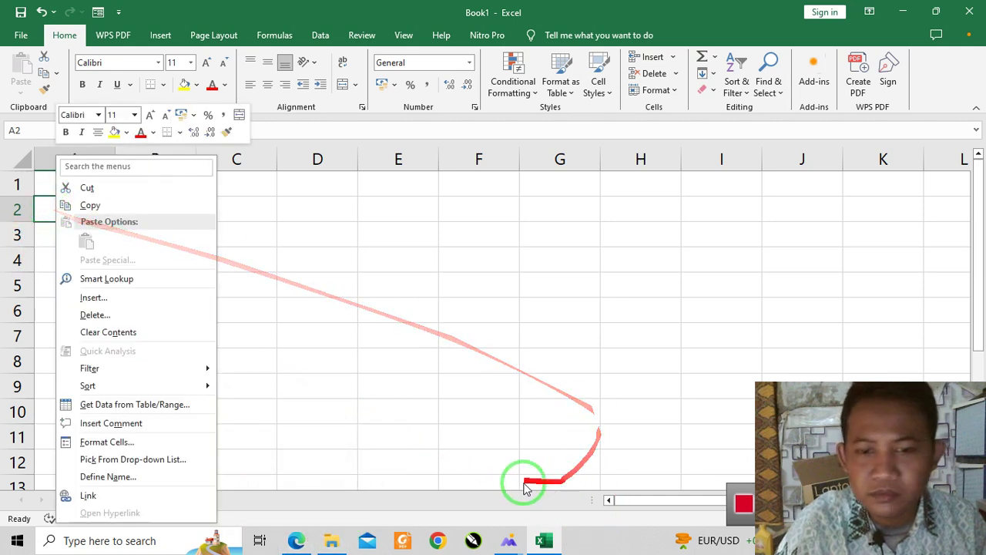
- Check the heading in the worksheet image and enter BIODATA SISWA KELAS 2.1 in cell A2 of the Excel sheet
click(508, 539)
click(611, 460)
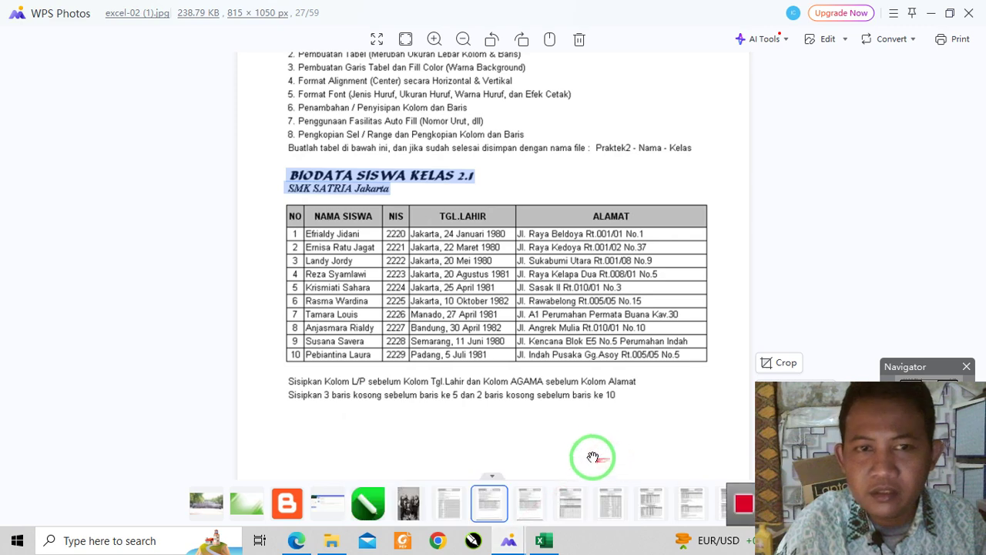
click(544, 540)
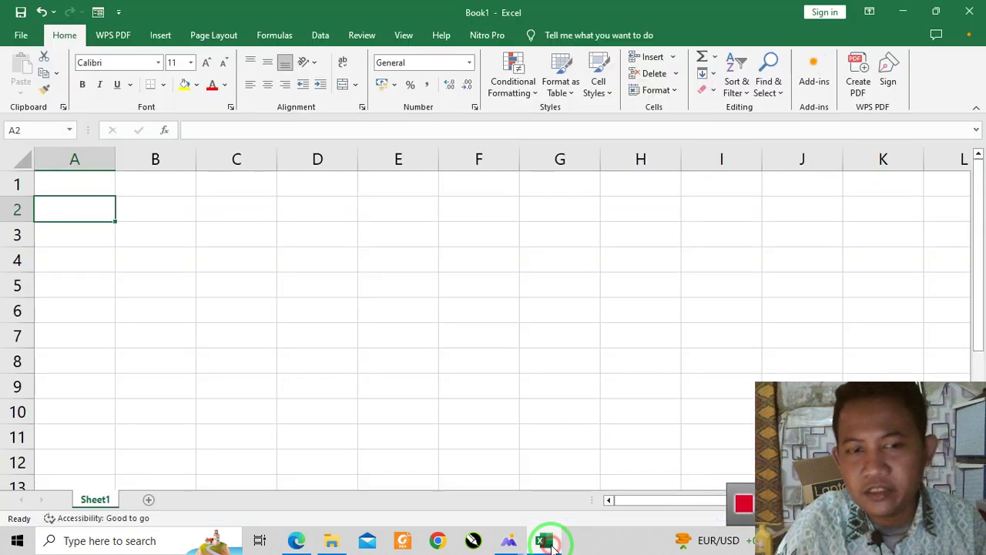
text(b)
click(172, 274)
right_click(174, 276)
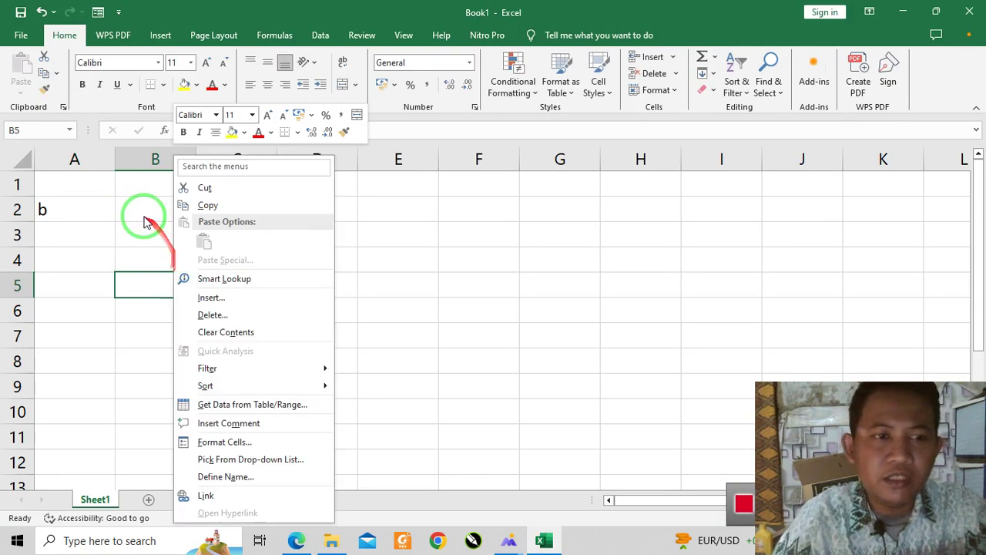
click(95, 198)
click(85, 209)
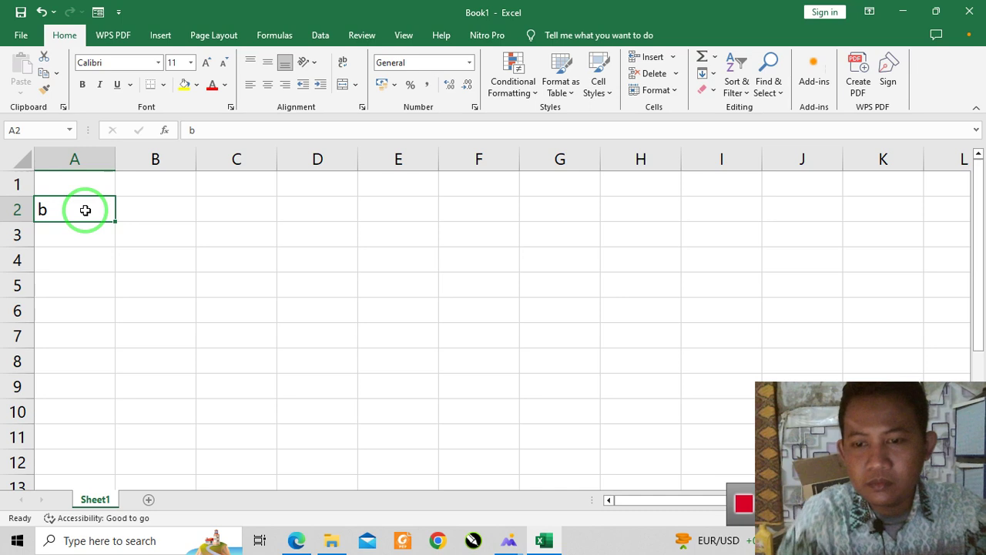
text(BIODATA SISWA KELAS 2.1)
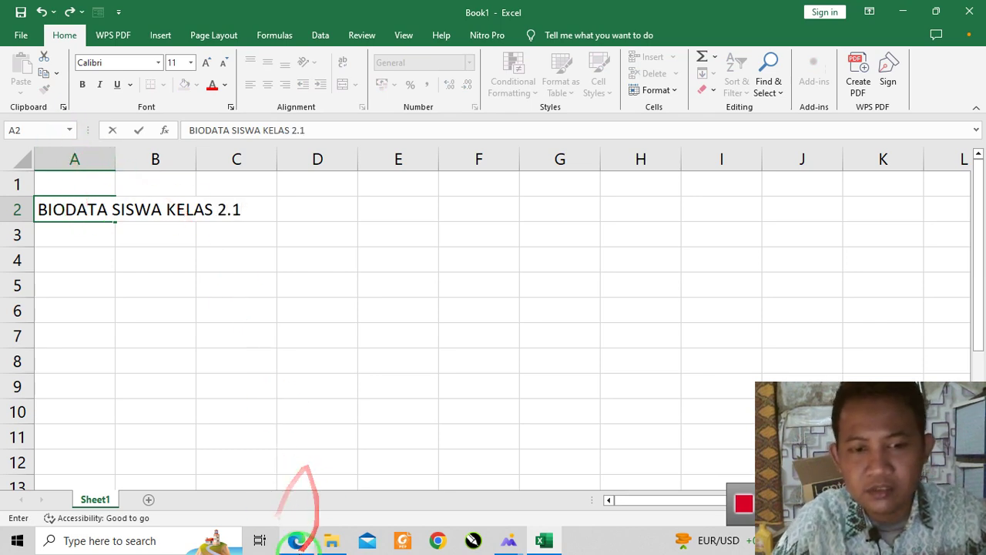
- Check the second heading line in the worksheet image and enter SMK SATRIA JAKARTA in cell A3 of the Excel sheet
mouse_move(508, 540)
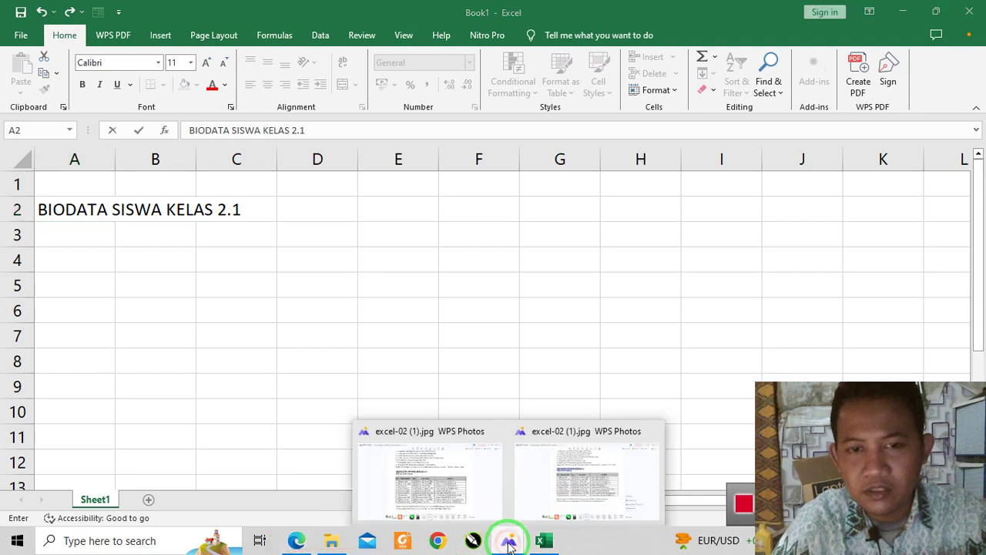
click(595, 471)
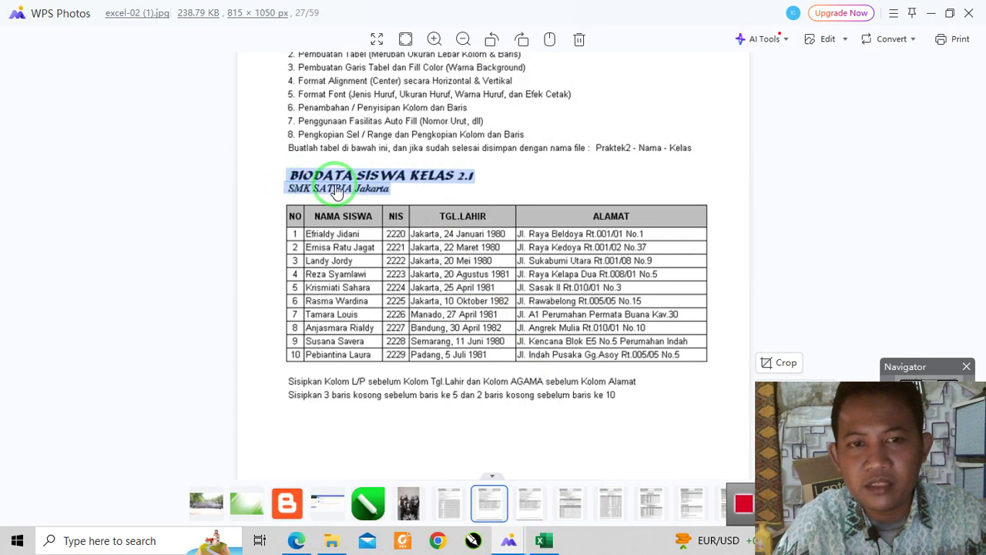
click(543, 540)
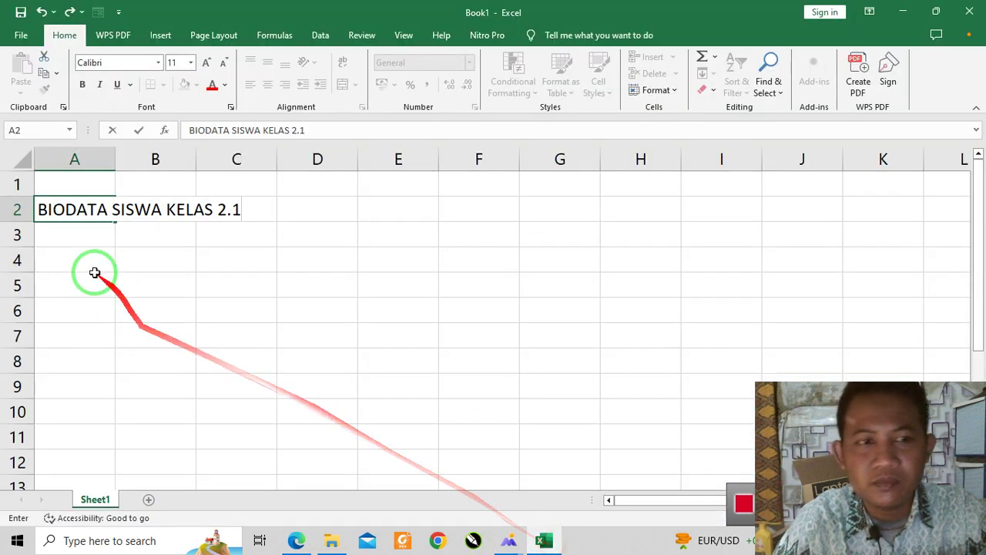
click(57, 235)
text(SMK SATRIA JAKARTA)
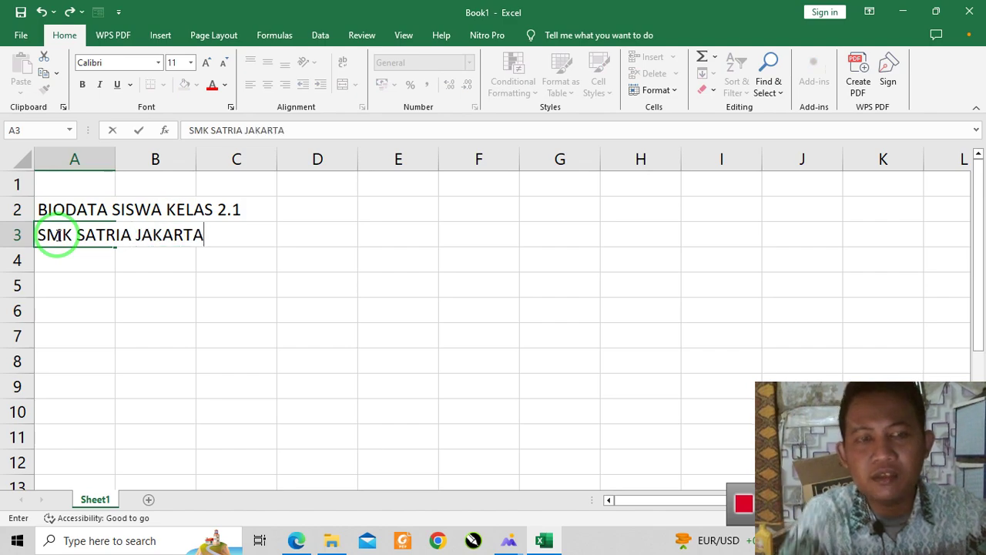
click(181, 284)
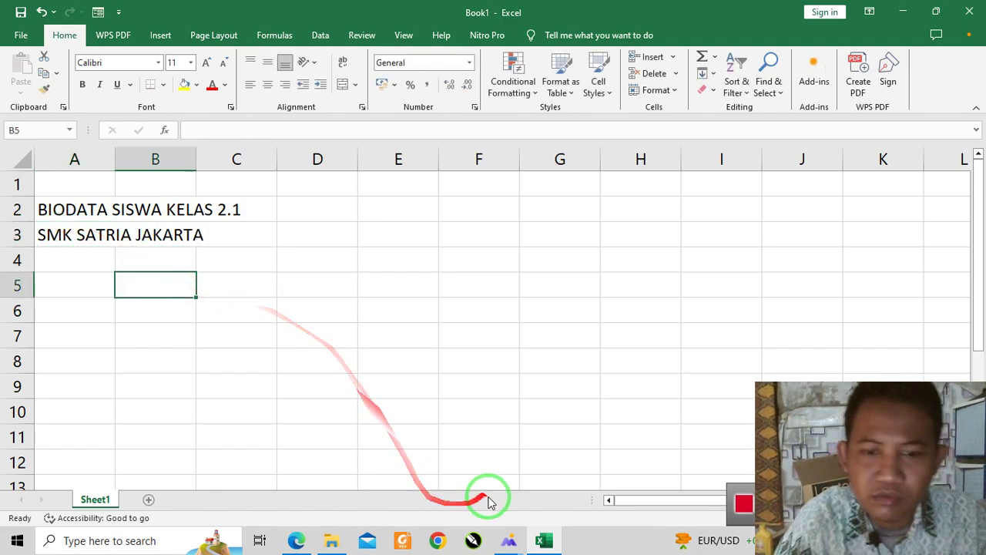
- Switch to the worksheet image in WPS Photos and examine the lettering of the title BIODATA SISWA KELAS 2.1
click(296, 540)
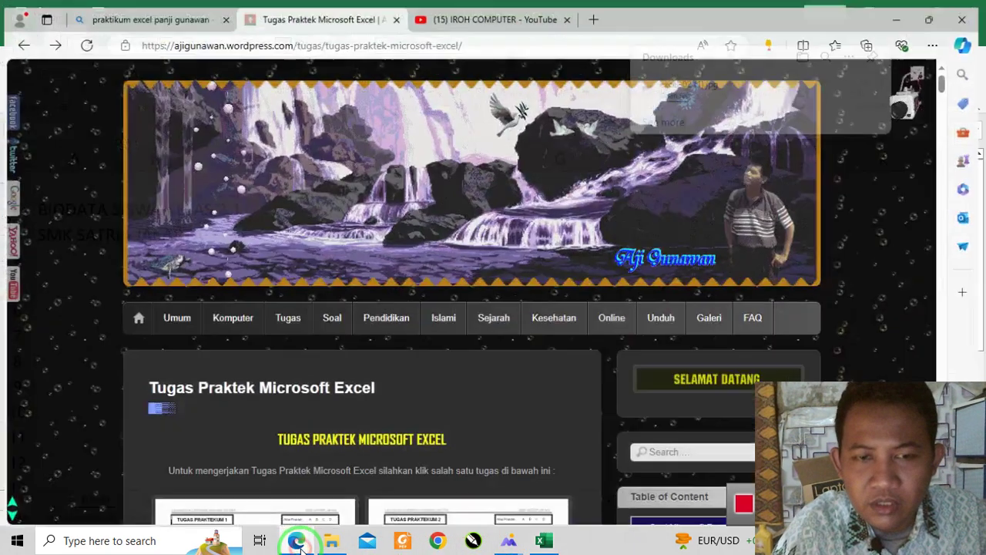
click(297, 540)
mouse_move(509, 540)
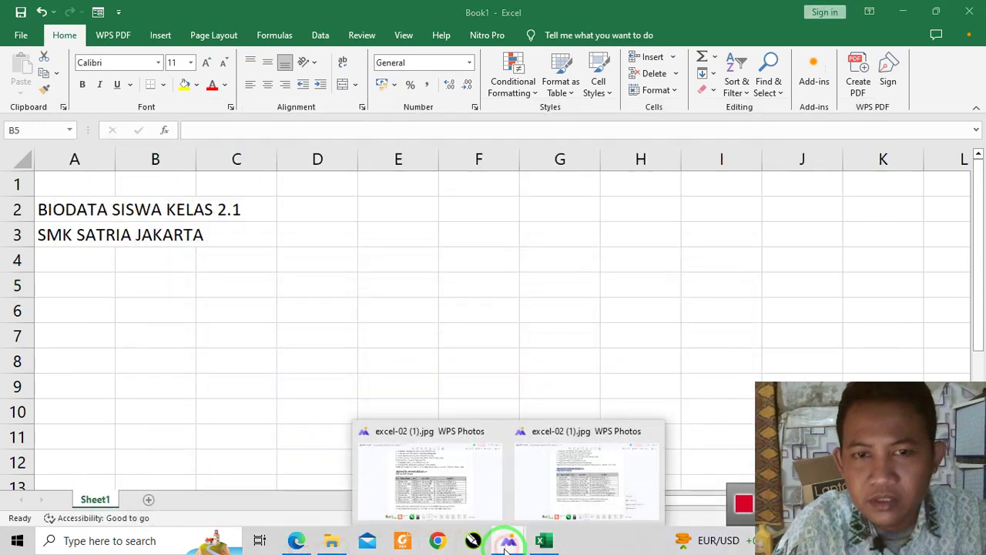
click(577, 473)
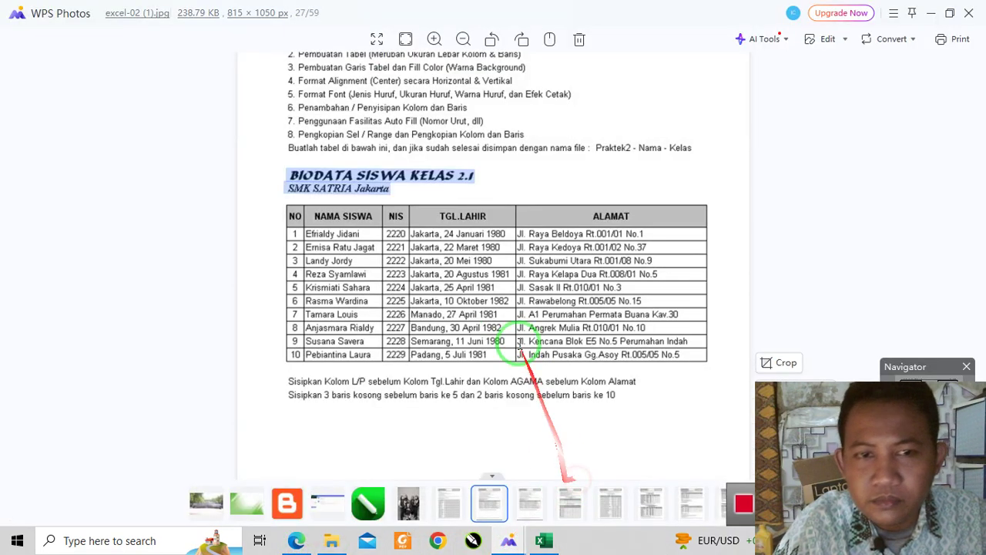
click(567, 176)
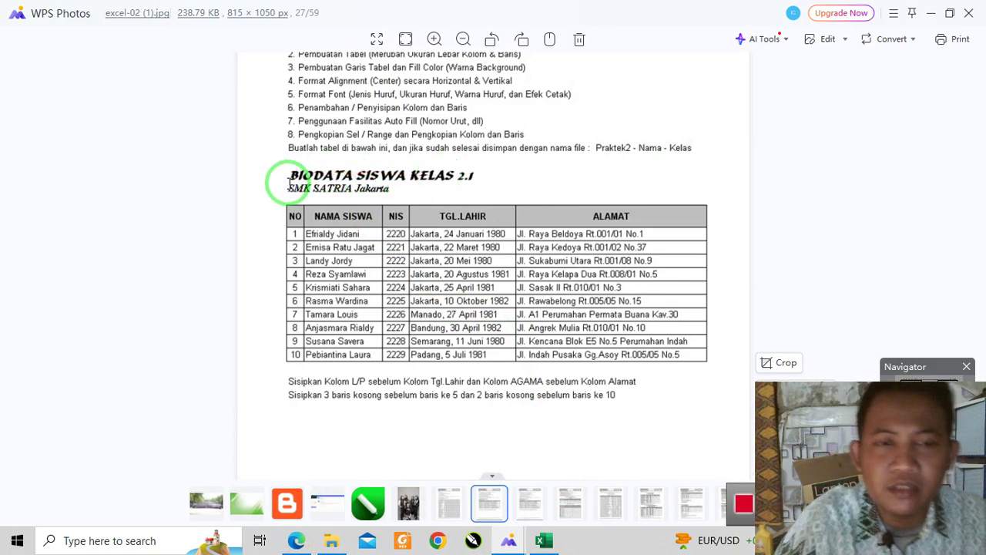
drag(290, 177, 384, 180)
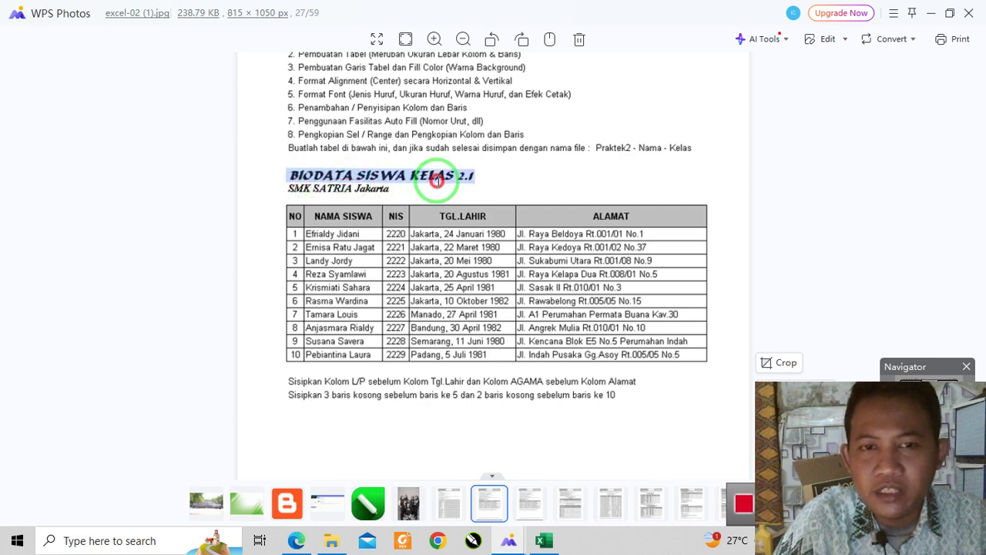
- Switch to Excel and set the font of the title in cell A2 to Adobe Gothic Std B
click(543, 540)
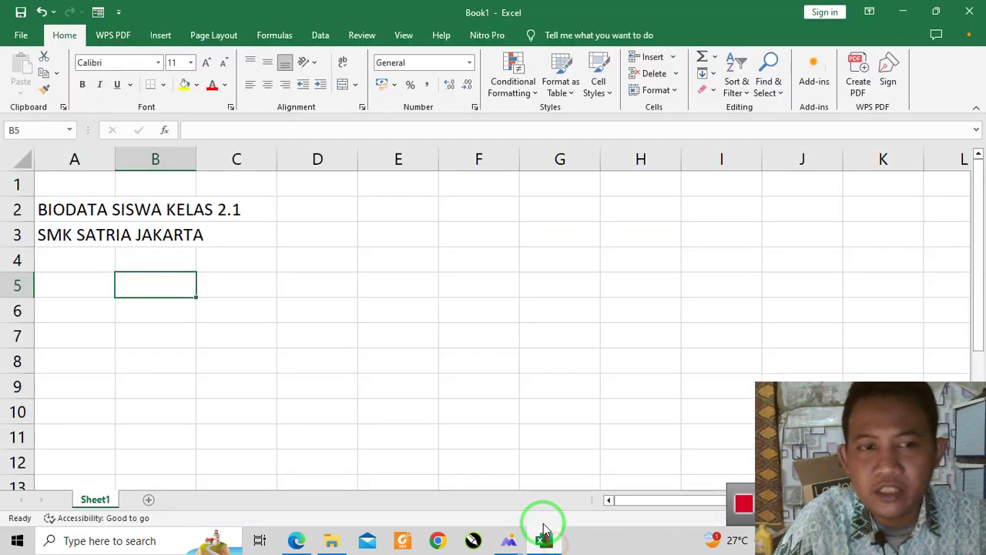
click(77, 210)
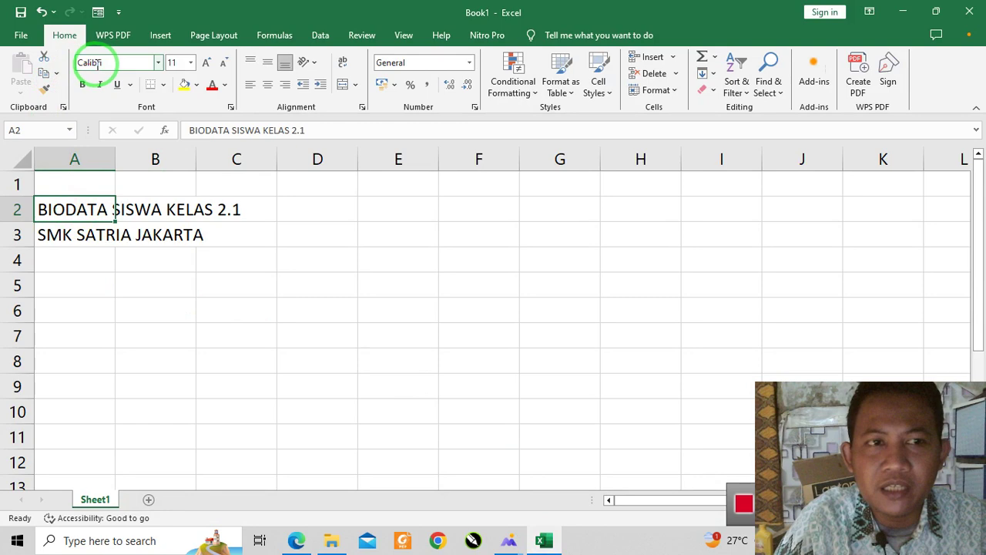
click(132, 254)
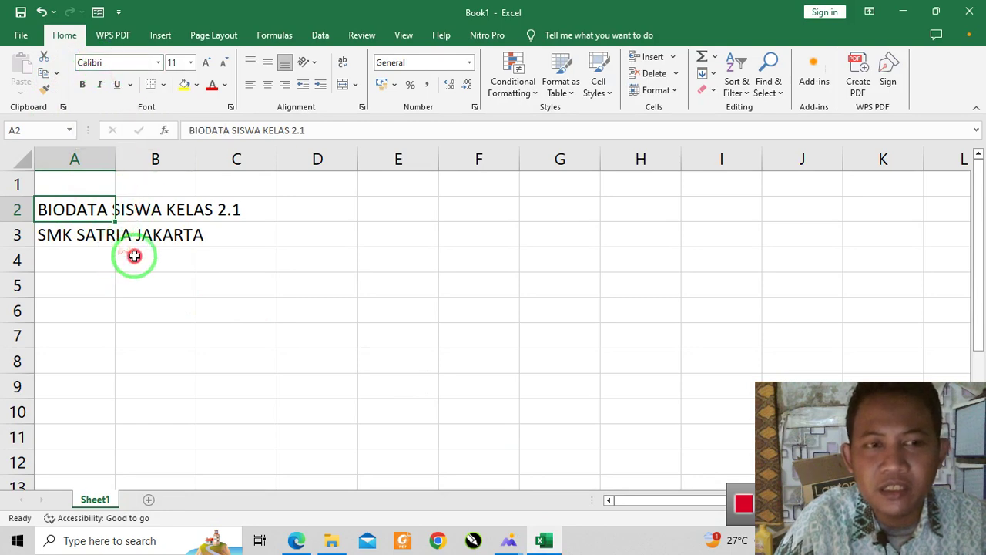
click(62, 209)
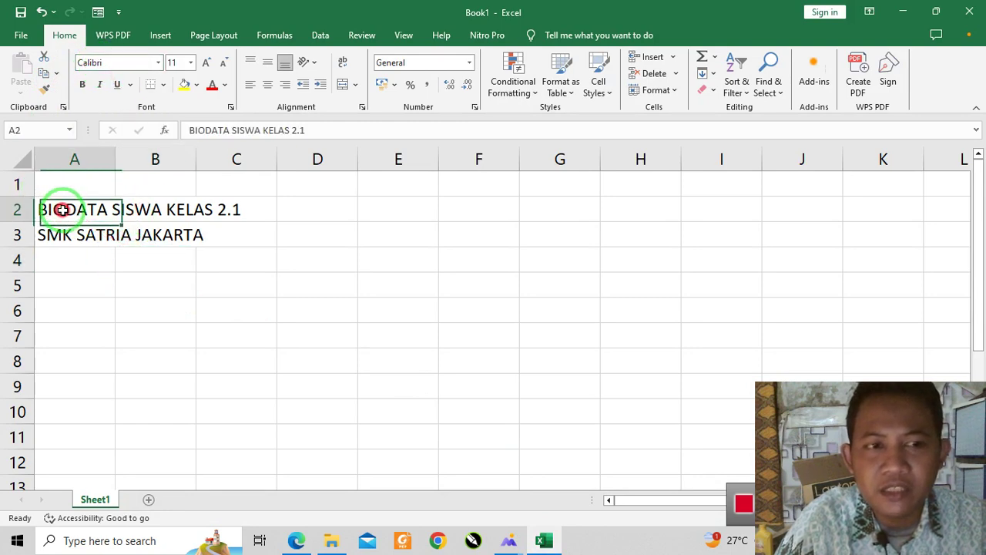
click(160, 63)
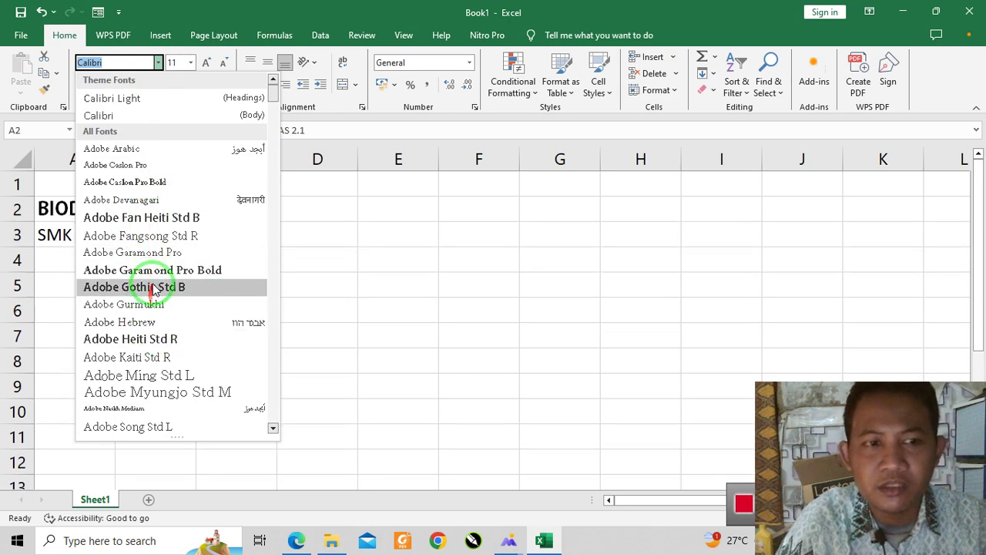
click(152, 293)
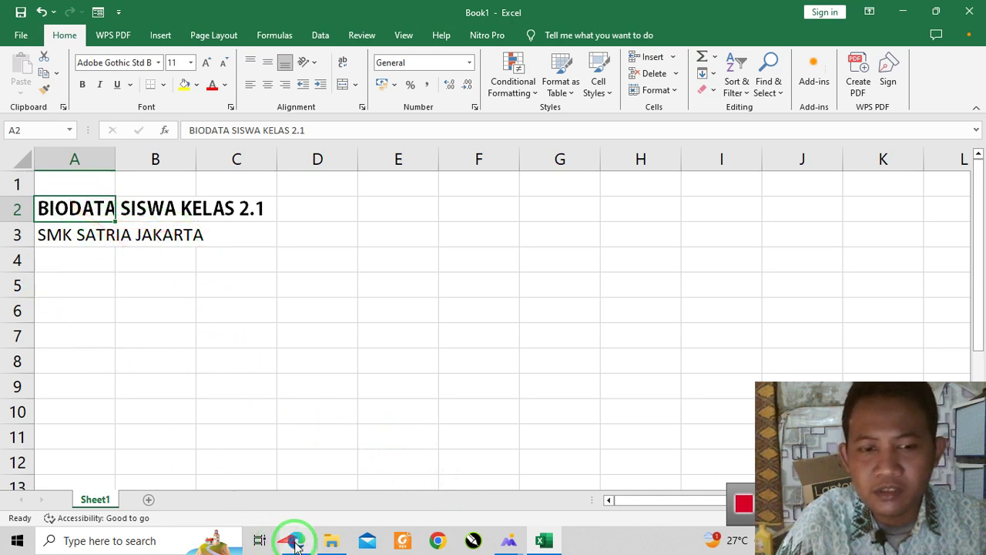
- Check the style of the title BIODATA SISWA KELAS 2.1 in the WPS Photos worksheet image and return to Excel
click(511, 542)
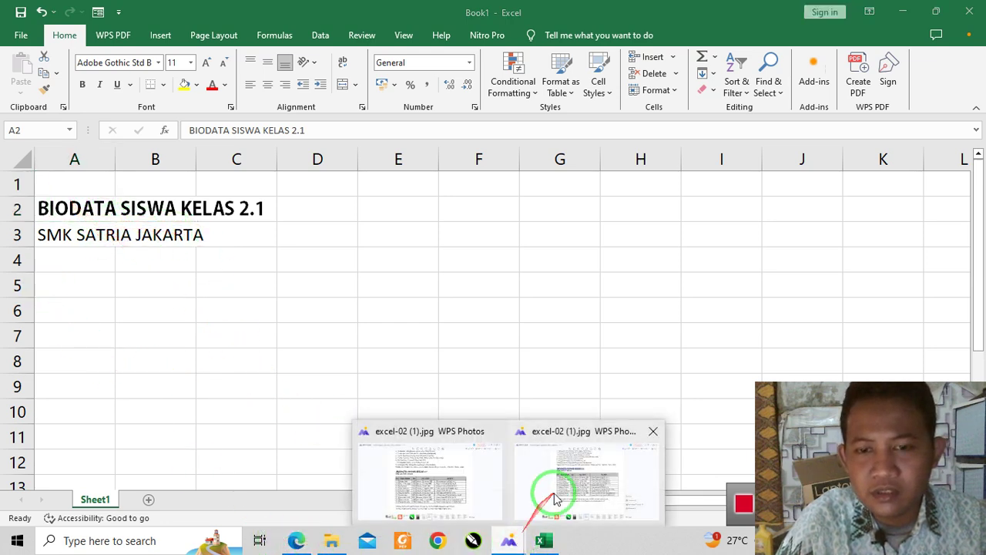
click(556, 500)
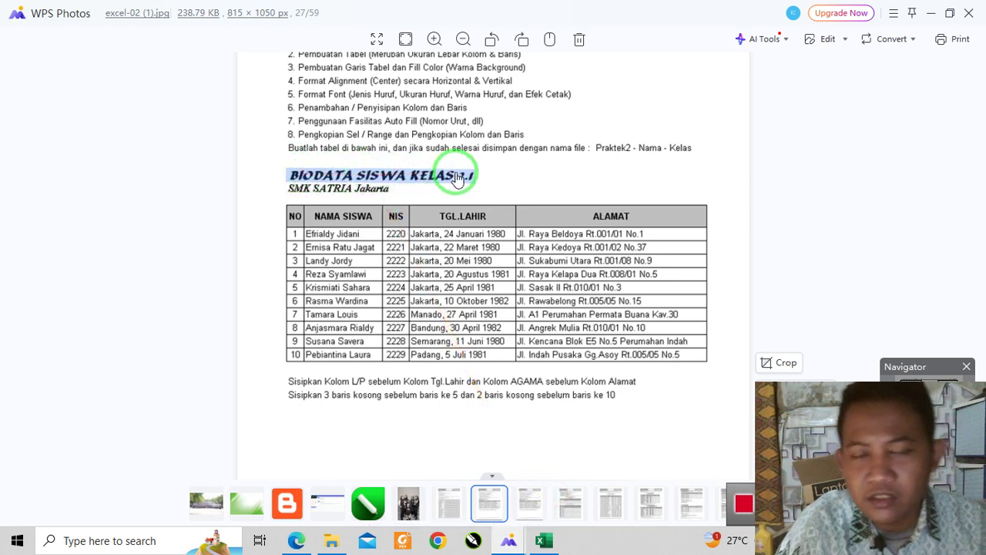
click(544, 540)
click(396, 360)
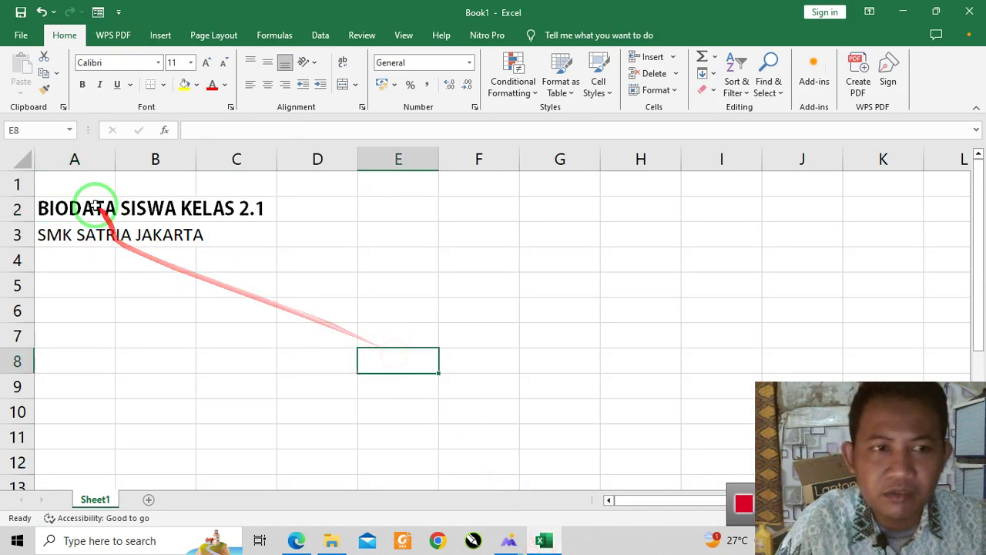
- Inspect cells A2, B2 and C2 to see which cell holds the title text
click(94, 207)
drag(63, 215, 286, 204)
click(300, 282)
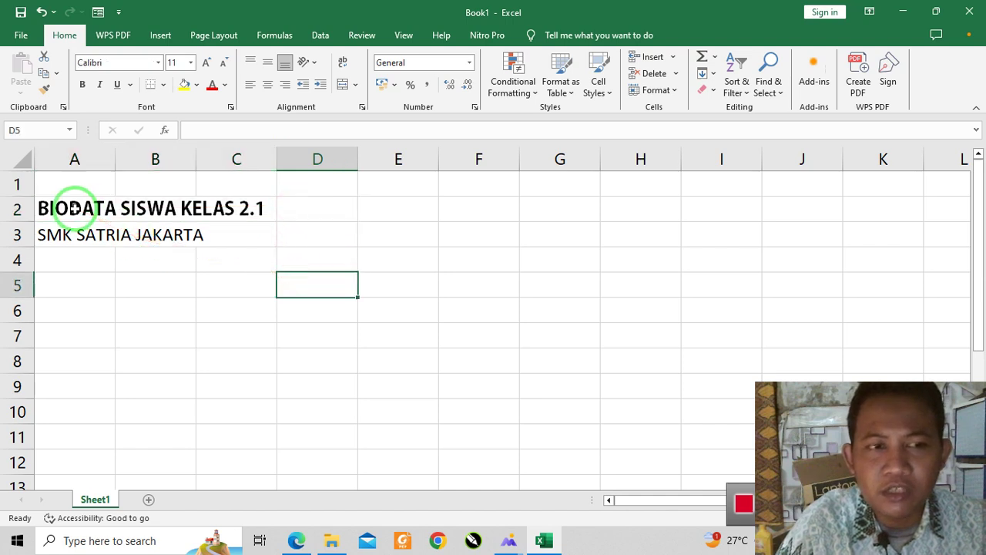
click(73, 208)
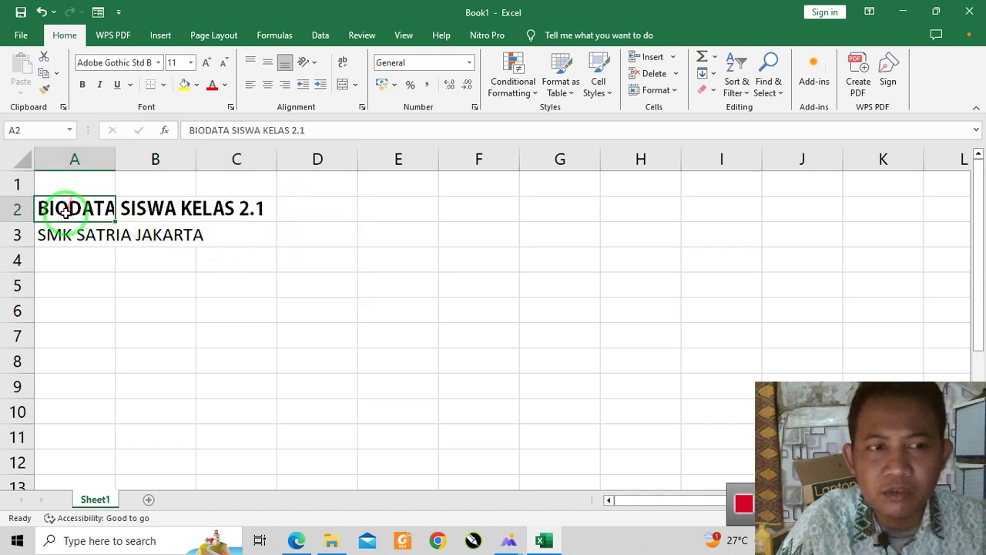
click(172, 209)
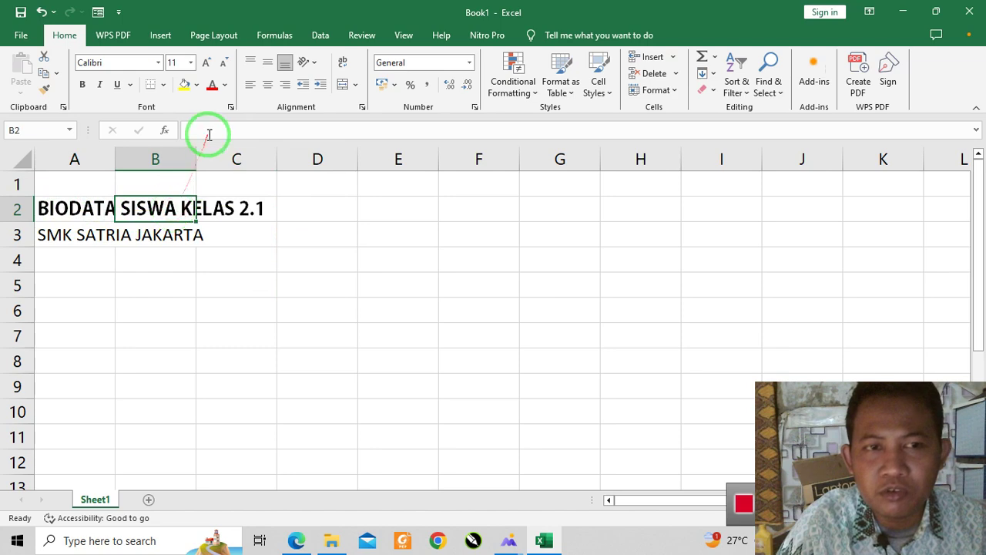
click(212, 199)
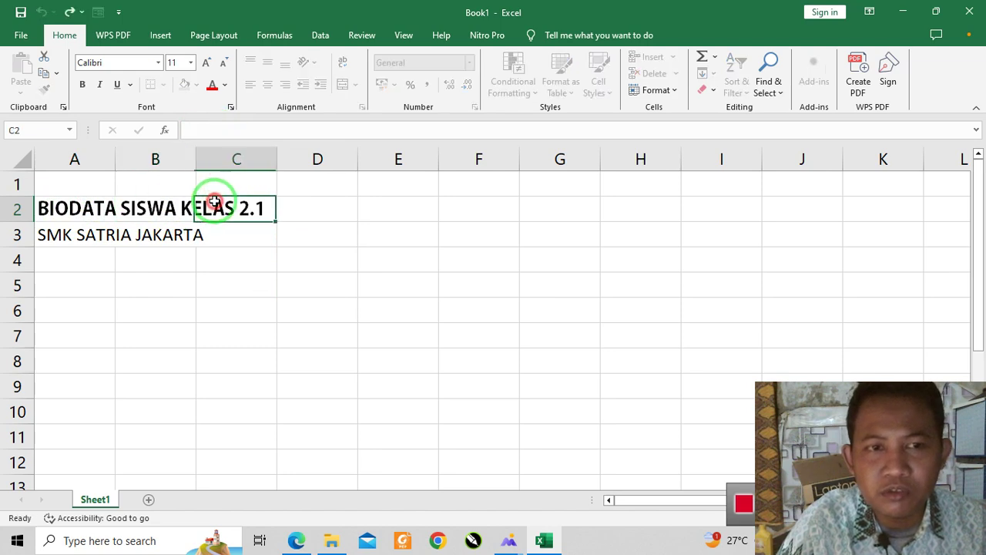
click(229, 128)
click(248, 257)
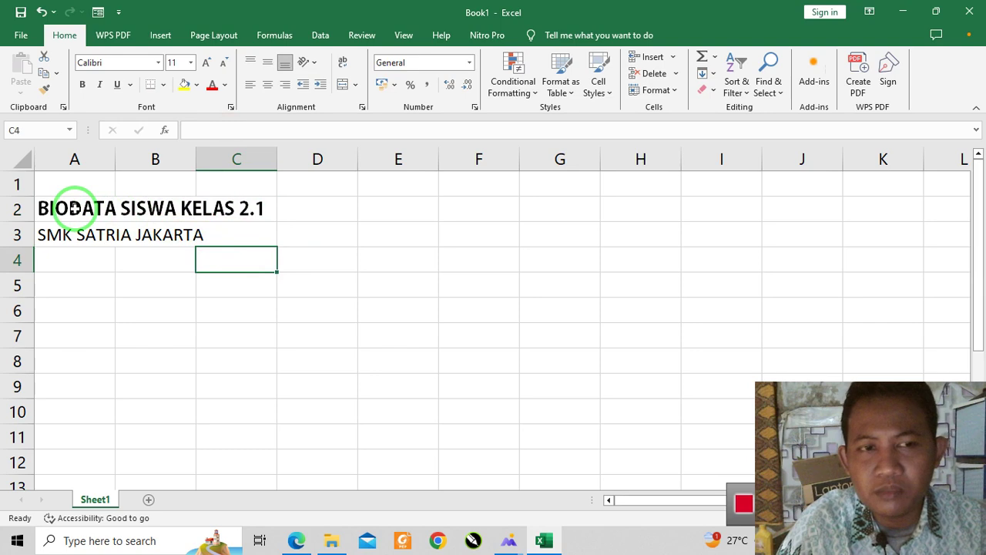
click(74, 208)
click(138, 289)
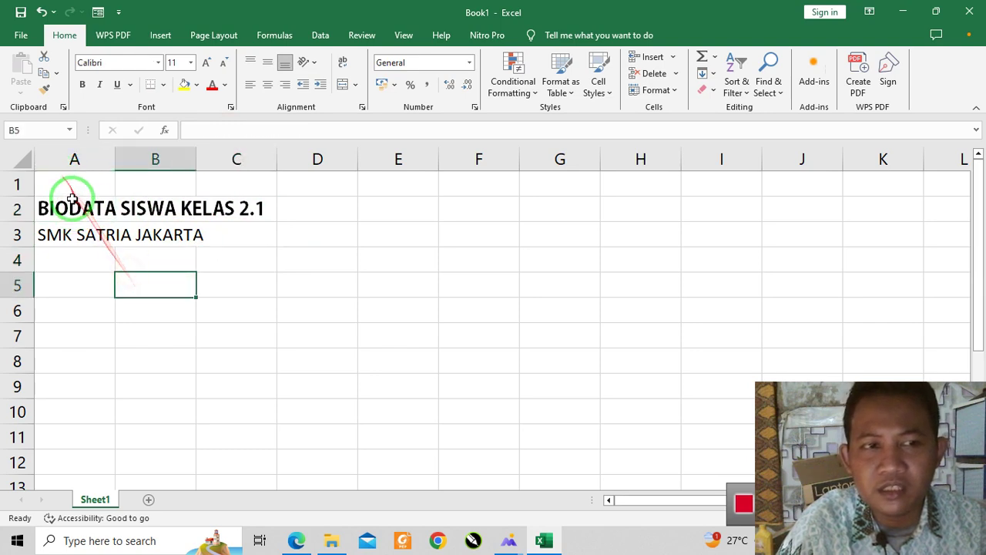
- Apply italic formatting to the title BIODATA SISWA KELAS 2.1 in cell A2
click(74, 208)
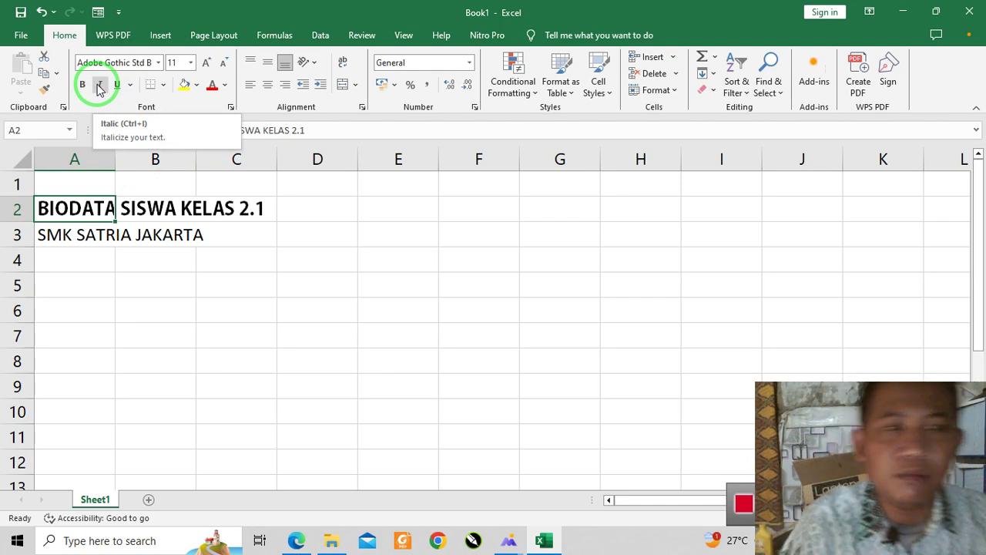
click(98, 85)
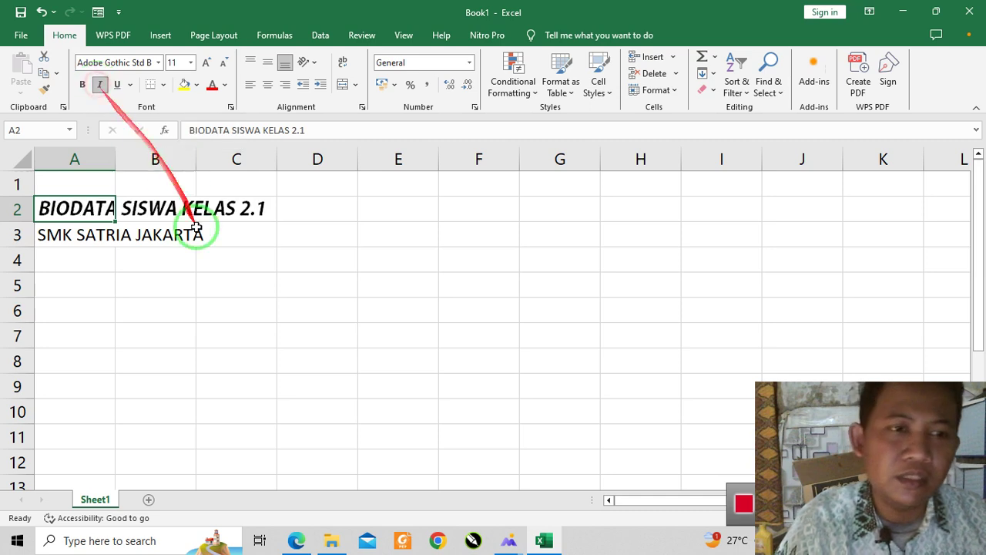
click(213, 311)
click(42, 209)
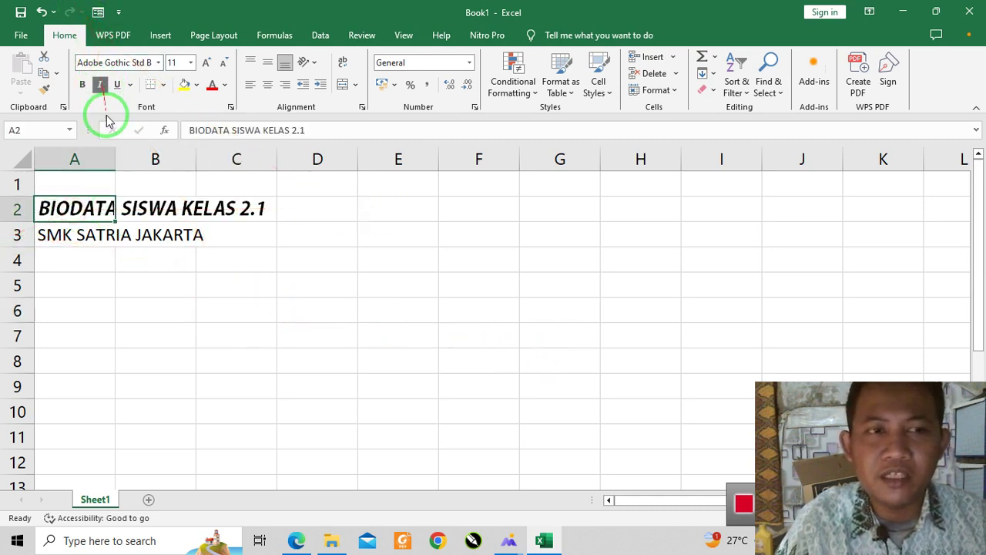
click(133, 280)
click(68, 206)
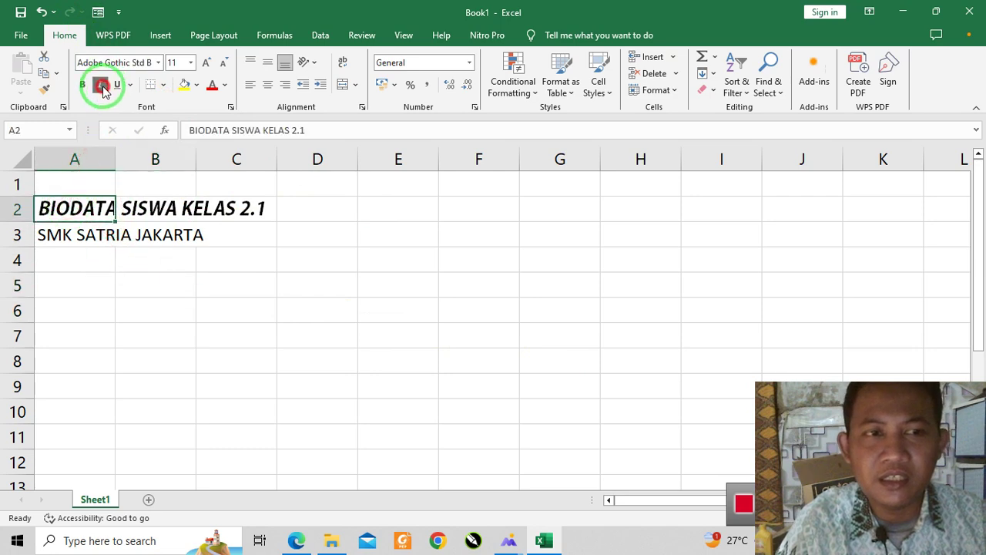
click(101, 84)
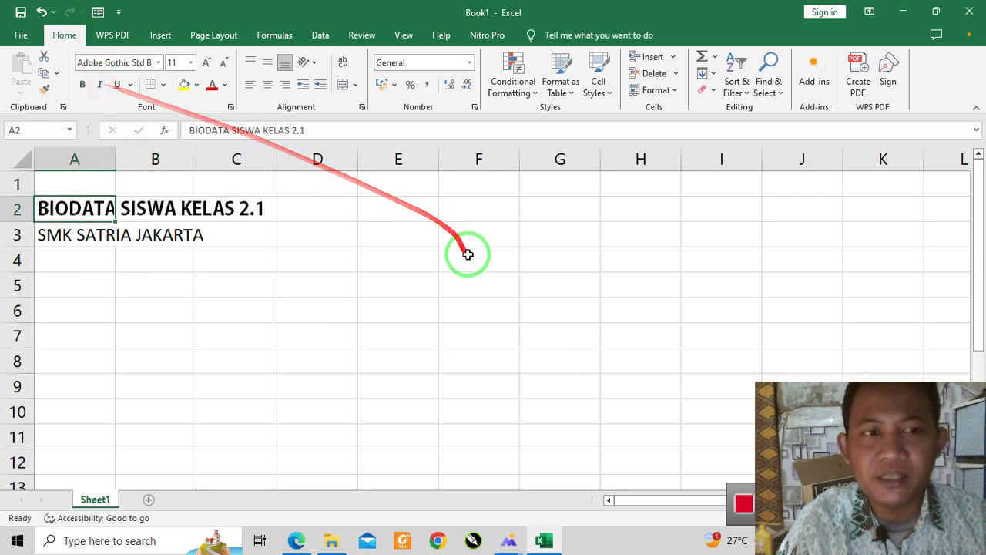
click(100, 84)
- Compare the second heading line with the worksheet image and make SMK SATRIA JAKARTA in cell A3 italic
click(72, 236)
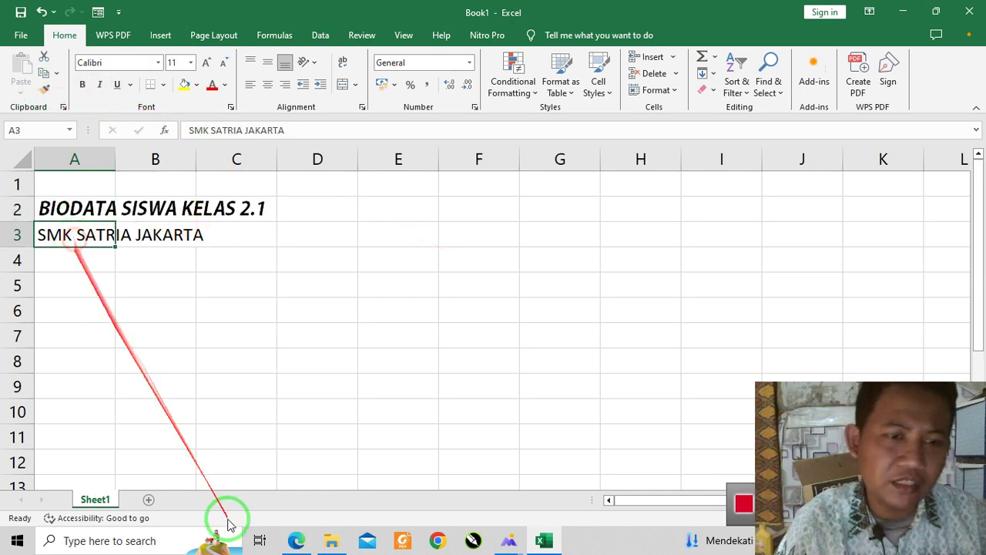
mouse_move(297, 542)
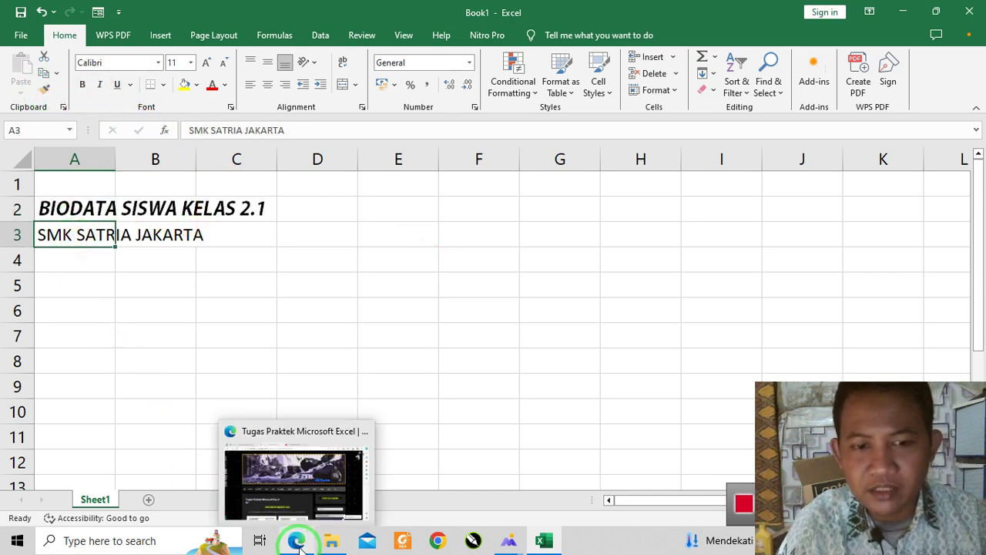
mouse_move(508, 544)
click(585, 487)
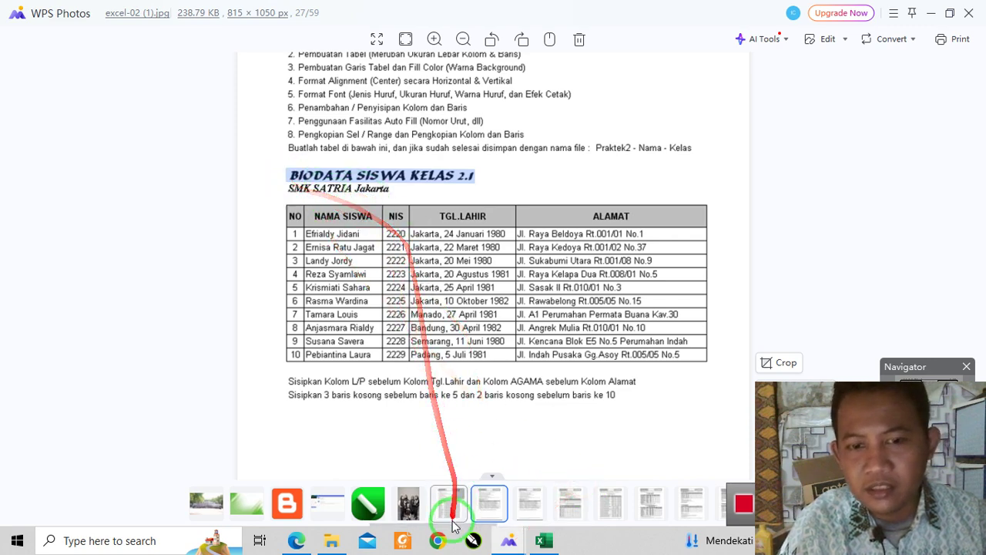
click(538, 542)
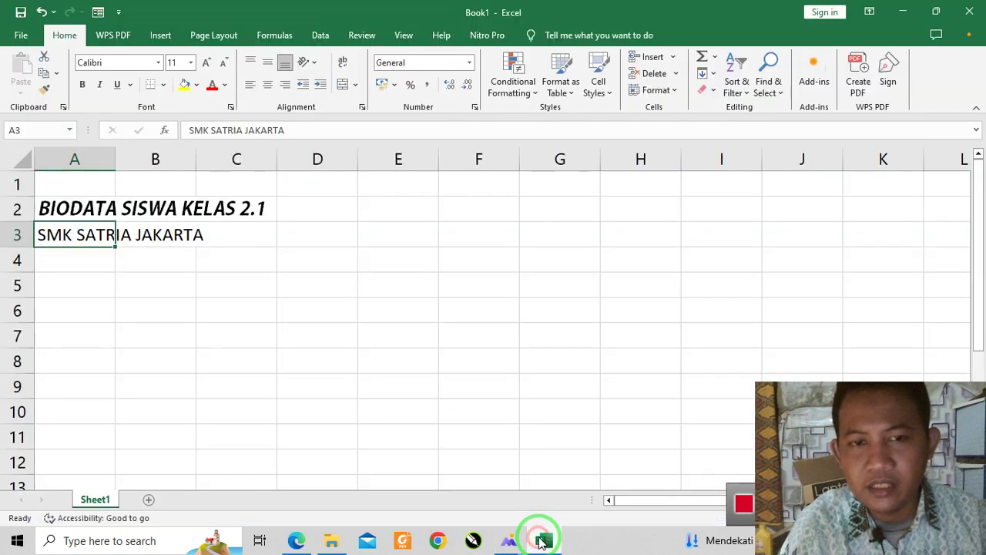
click(220, 337)
click(84, 238)
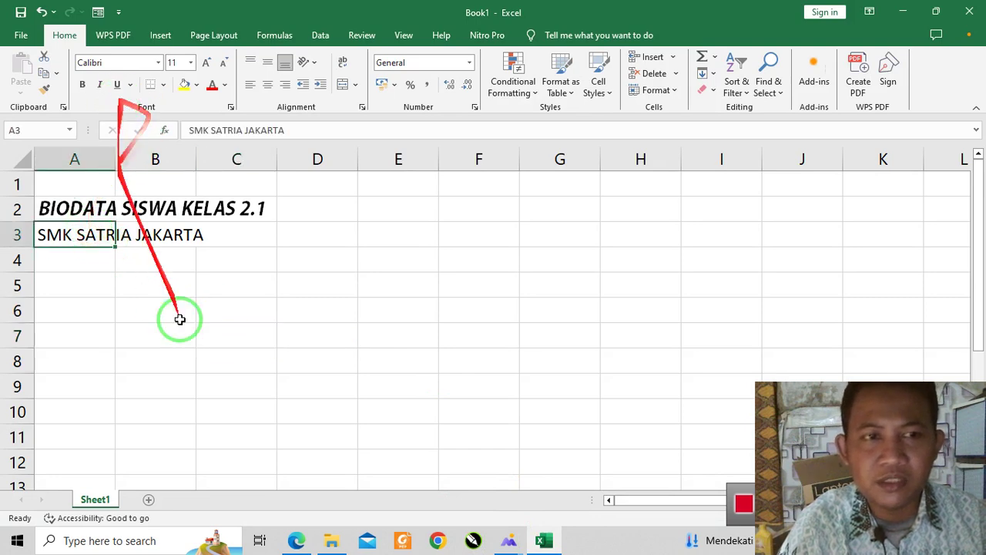
mouse_move(507, 539)
click(571, 486)
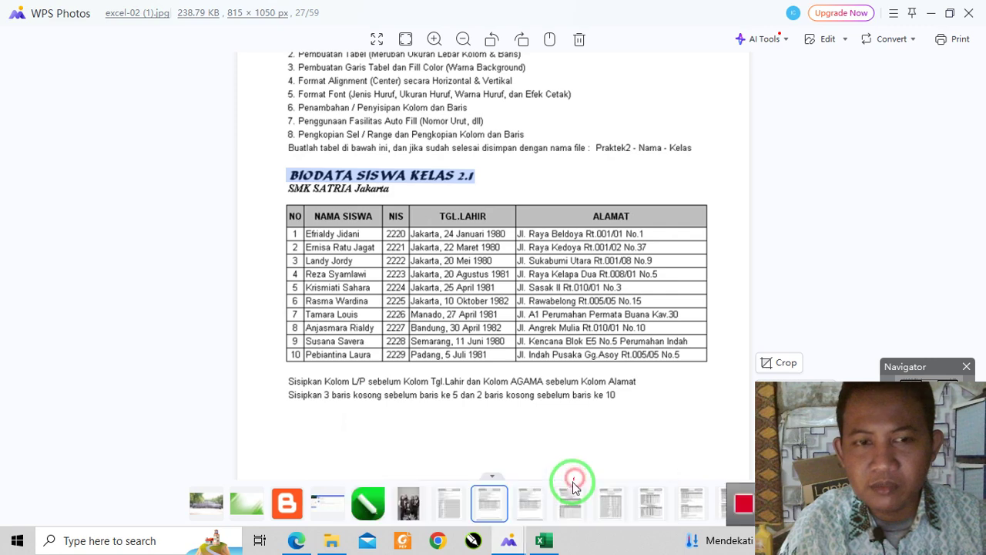
click(544, 541)
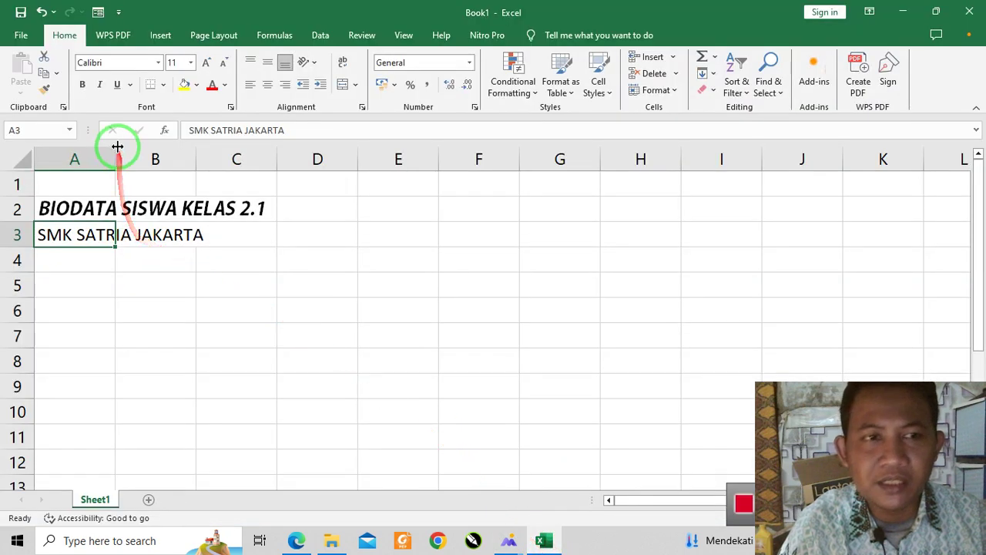
click(99, 85)
click(149, 302)
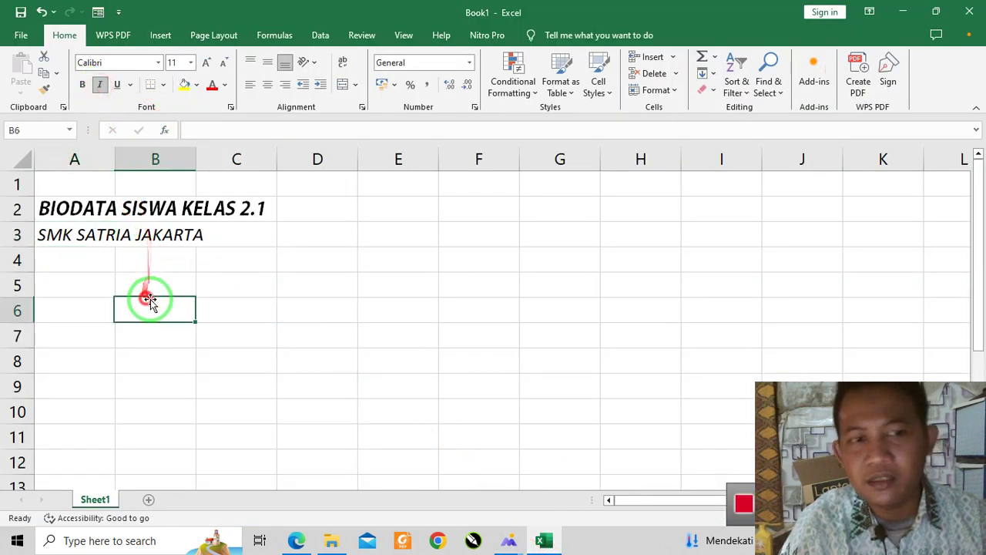
- Switch to the worksheet image, check the table's header row and its position below the headings, and return to Excel
click(77, 255)
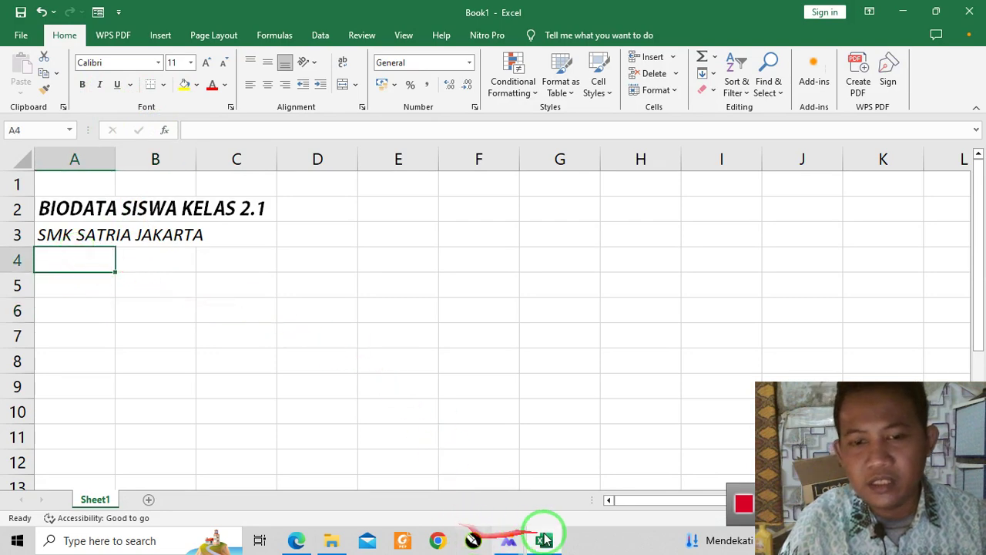
mouse_move(512, 539)
click(530, 499)
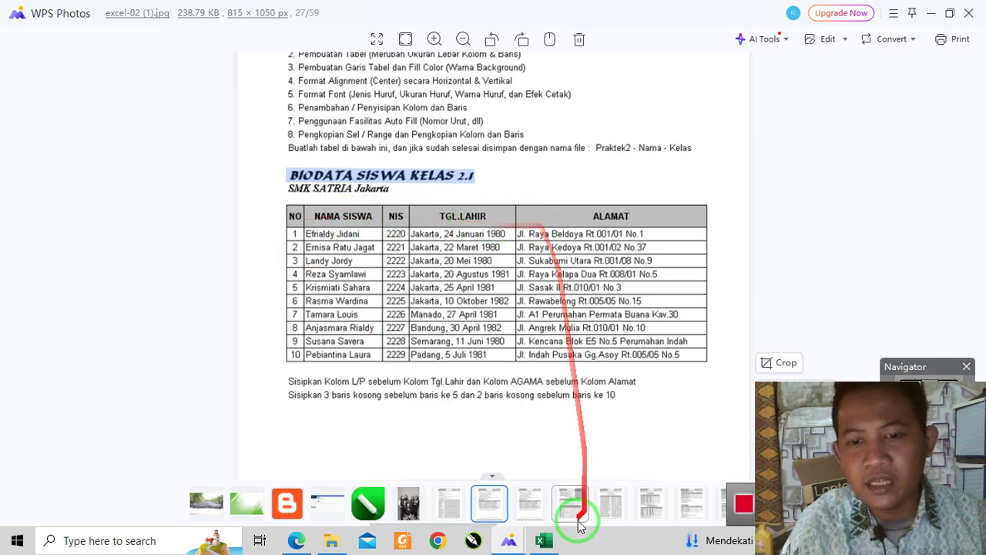
click(544, 540)
click(368, 396)
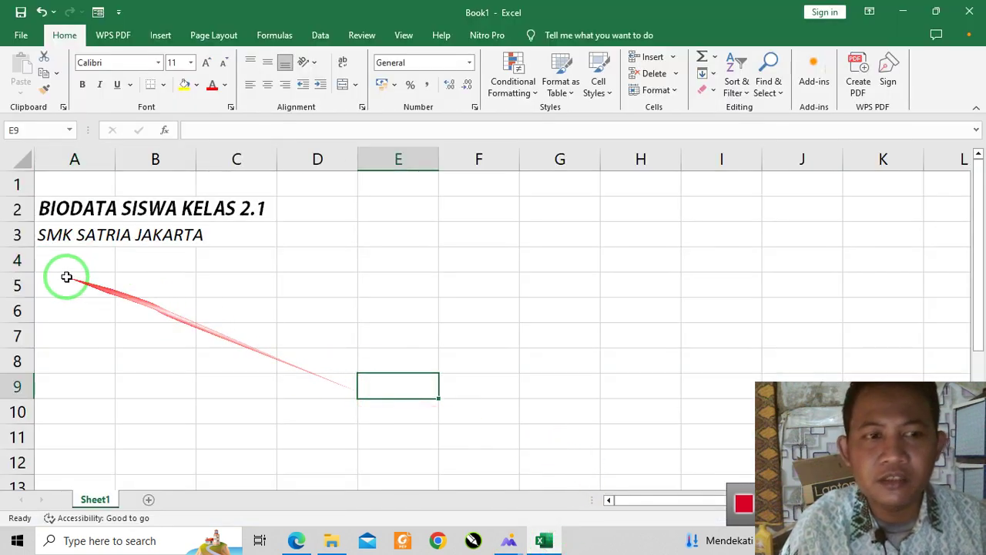
- Leave row 4 empty and enter NO as the first table header in cell A5
click(87, 255)
click(85, 292)
click(82, 261)
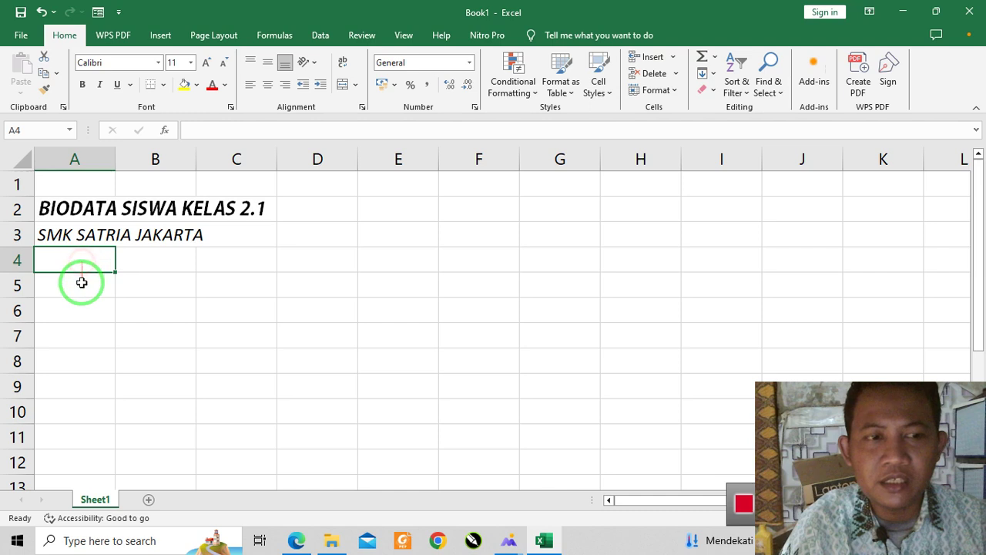
click(79, 280)
click(84, 260)
click(82, 293)
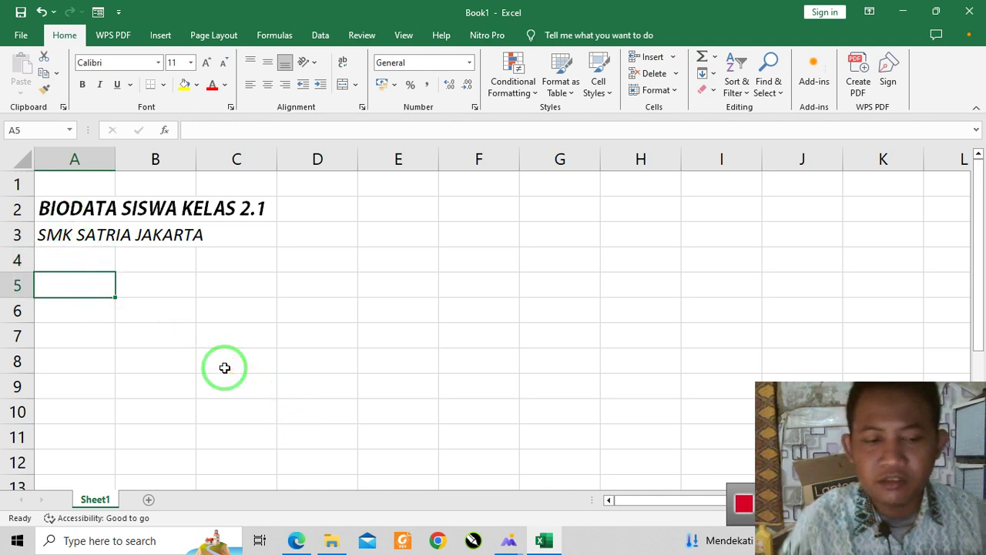
text(NO)
key(Tab)
text(N)
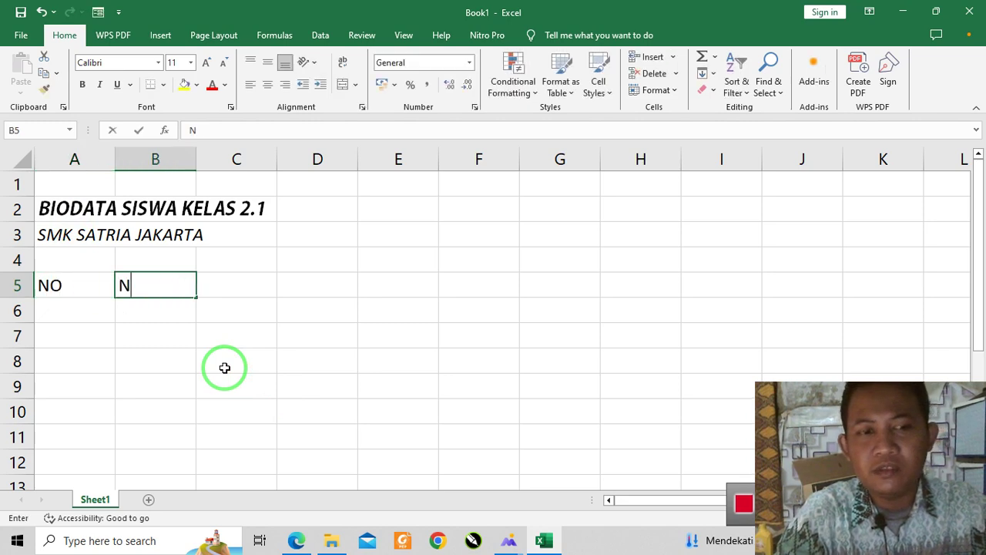
text(AMA SISW)
right_click(225, 368)
key(a)
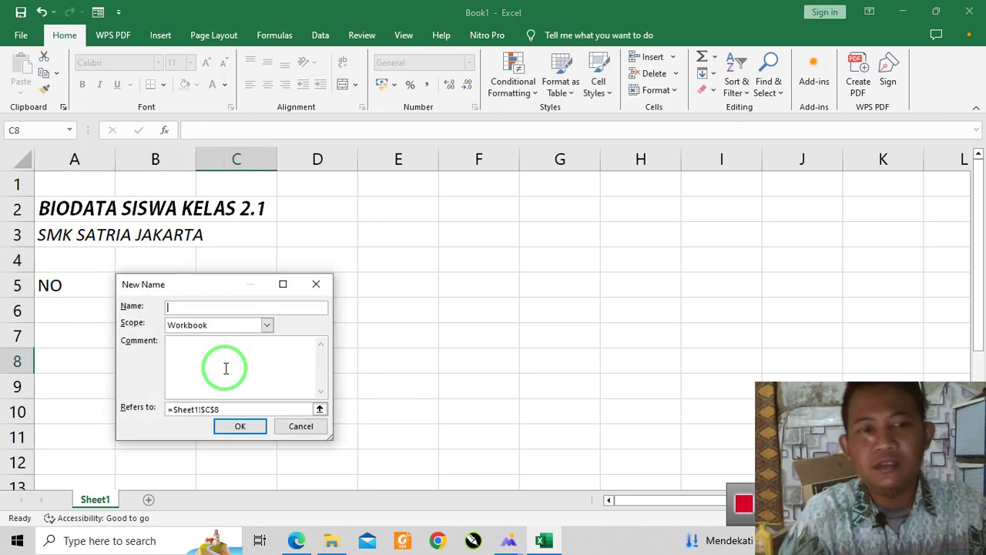
click(316, 284)
- Enter NAMA SISWA as the second table header in cell B5
click(187, 277)
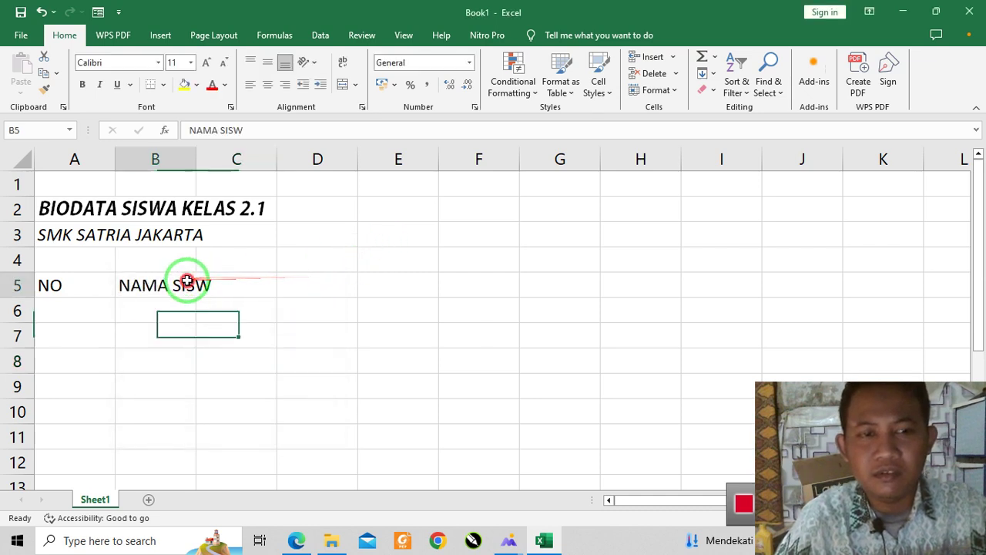
text(NAMA)
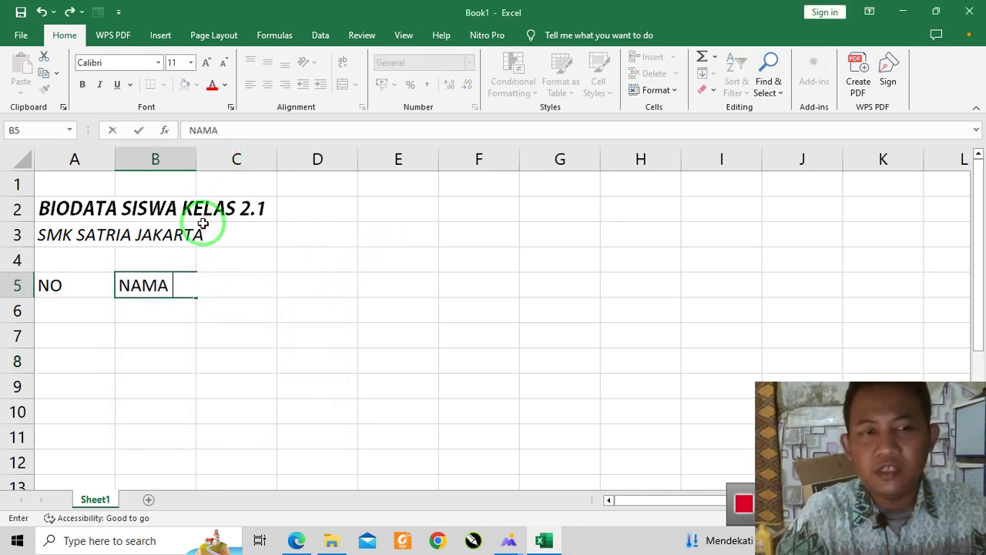
click(279, 305)
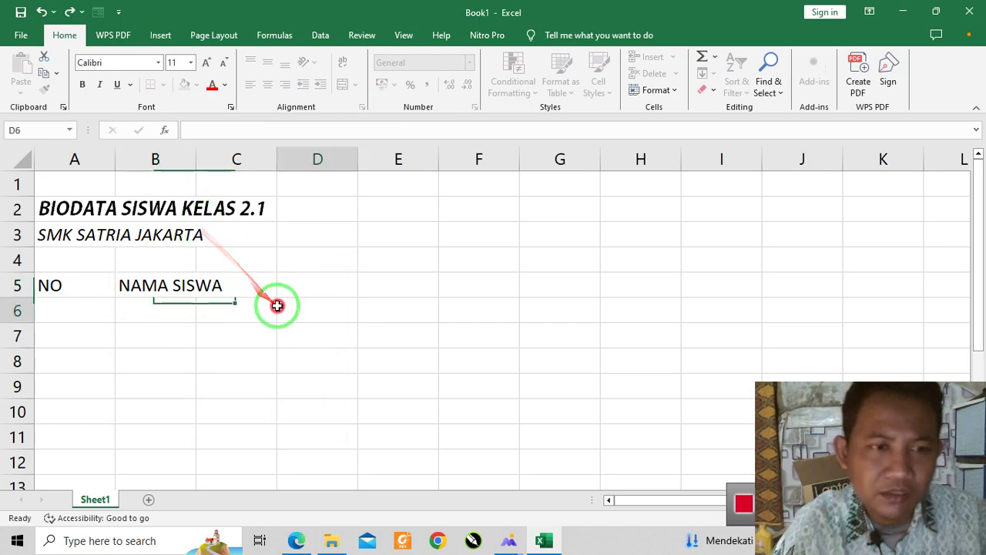
click(171, 286)
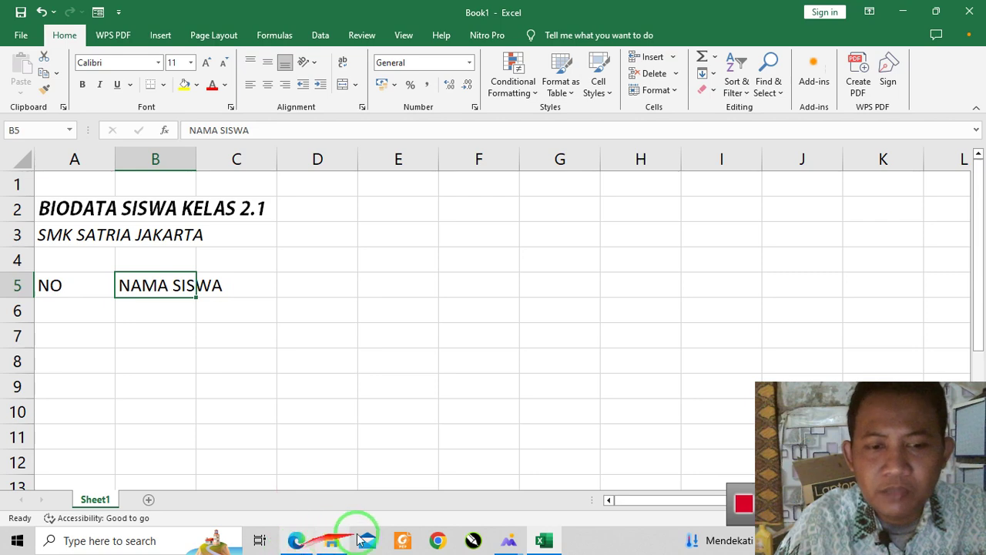
- Switch to the worksheet image in WPS Photos and examine the Petunjuk instructions above the table
click(508, 540)
click(519, 481)
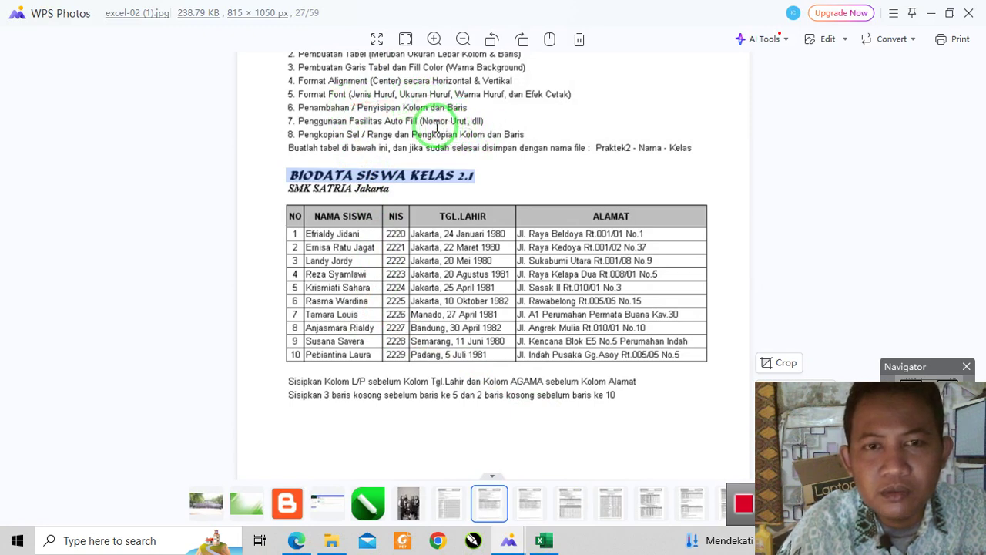
mouse_move(436, 125)
mouse_down()
mouse_move(499, 208)
mouse_move(503, 265)
mouse_up()
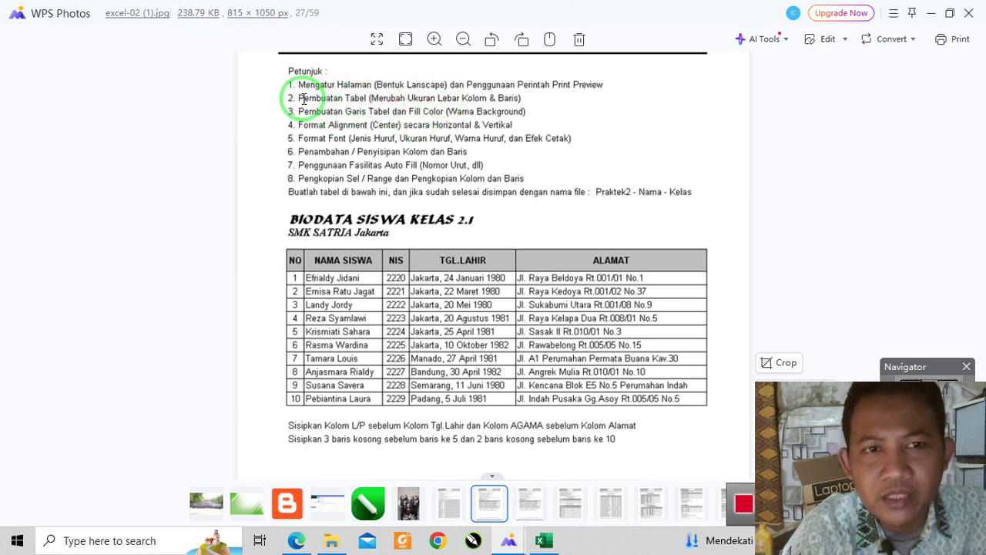
- Highlight instruction 2 about creating the table and changing column and row sizes in the worksheet image, and return to Excel
drag(302, 99, 339, 98)
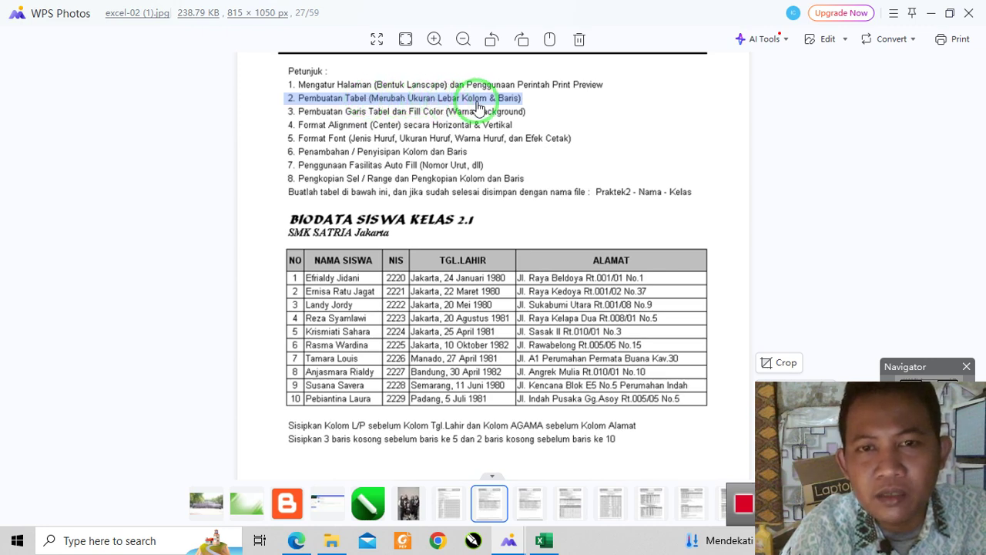
click(543, 540)
click(293, 416)
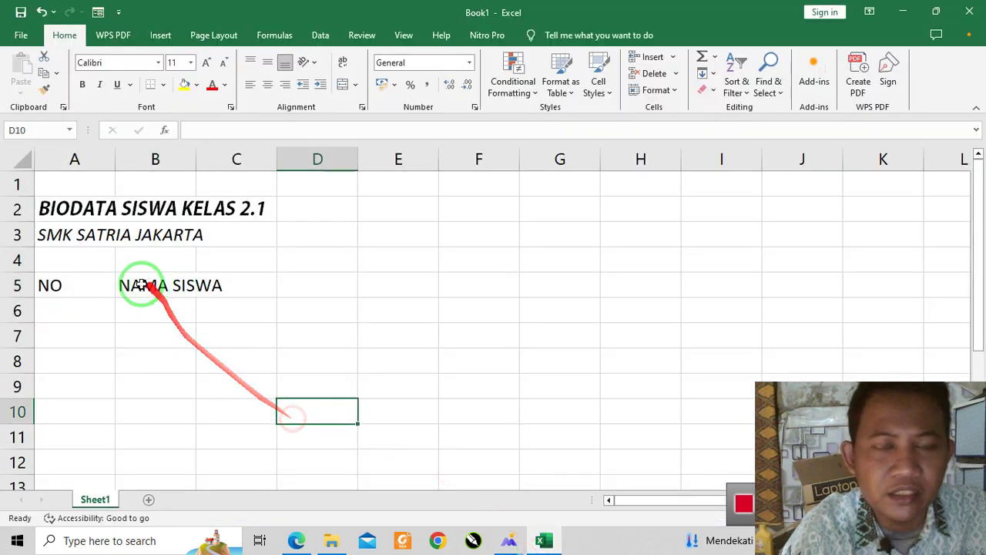
- Narrow column A so it fits the NO header
click(77, 302)
click(78, 285)
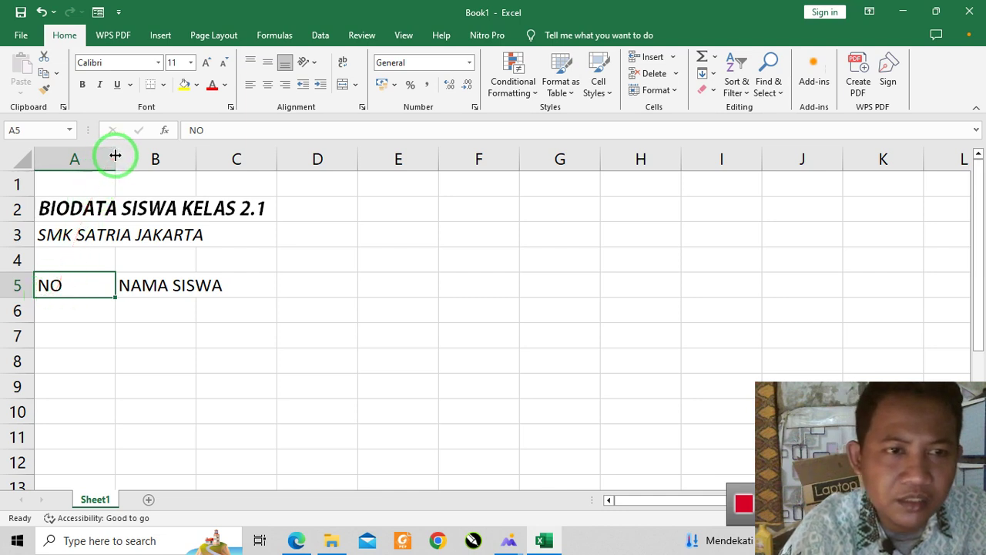
click(209, 385)
click(84, 281)
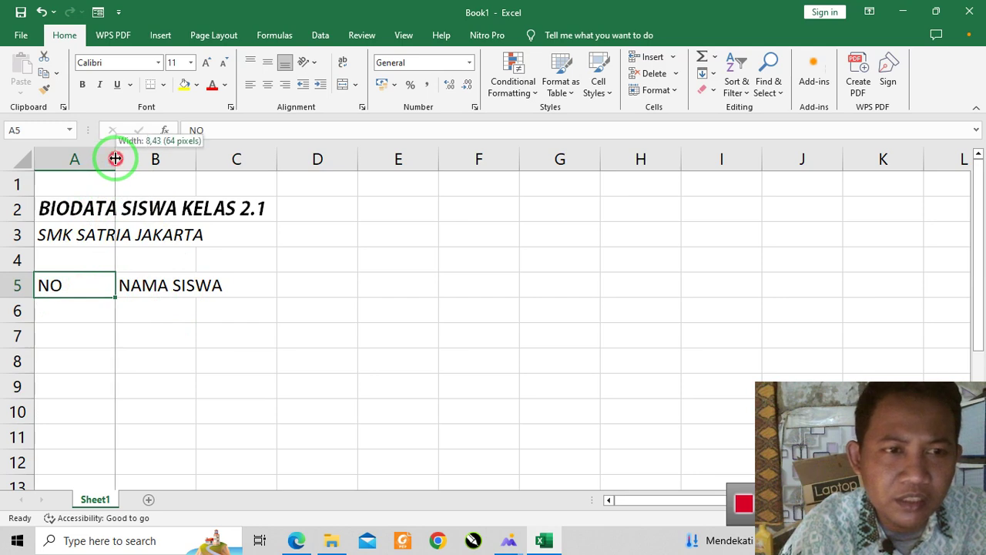
drag(115, 158, 69, 165)
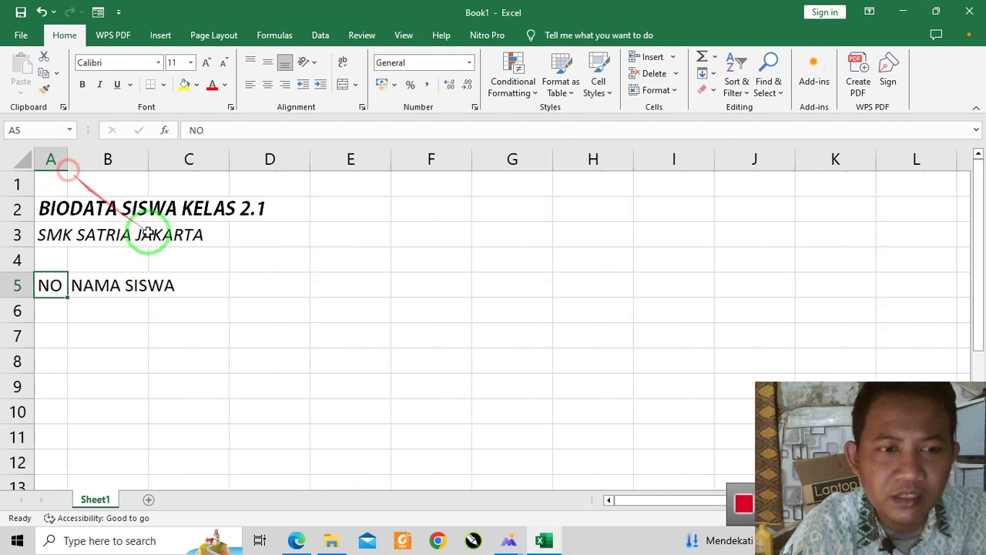
- Widen column B so the NAMA SISWA header fits entirely inside its cell
click(205, 316)
click(87, 286)
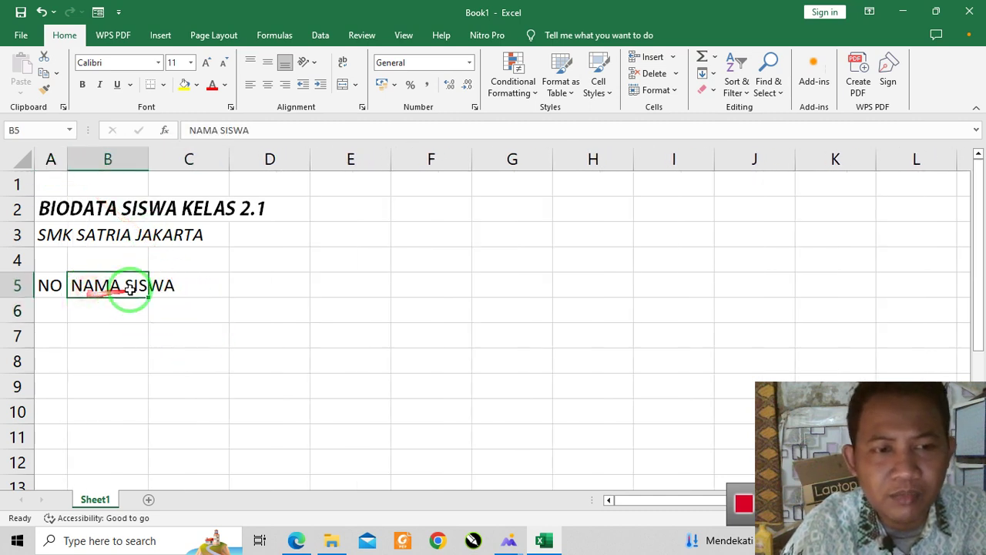
click(149, 160)
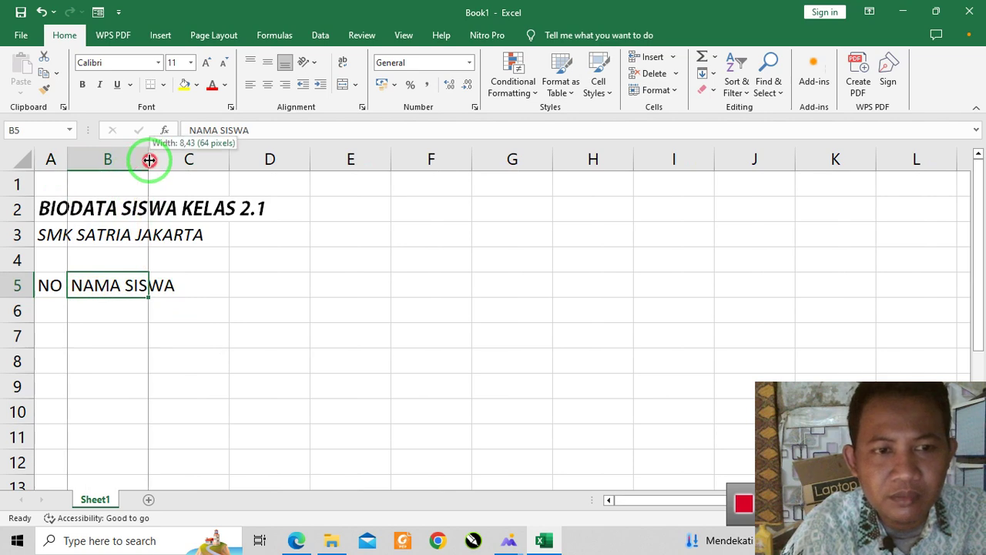
drag(147, 159, 197, 160)
click(379, 377)
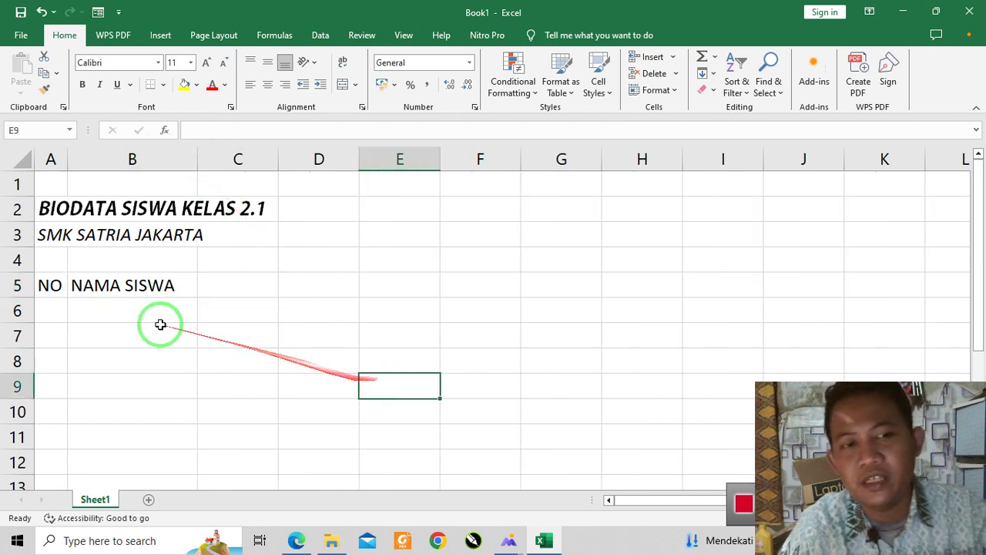
click(110, 290)
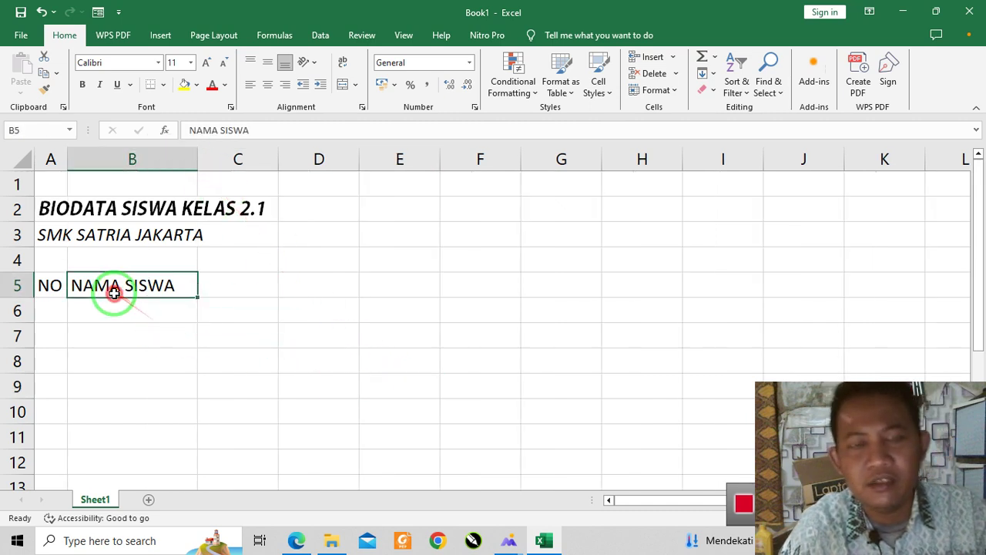
- Select cell C5, check the remaining column headers in the worksheet image in WPS Photos, and return to Excel
click(241, 282)
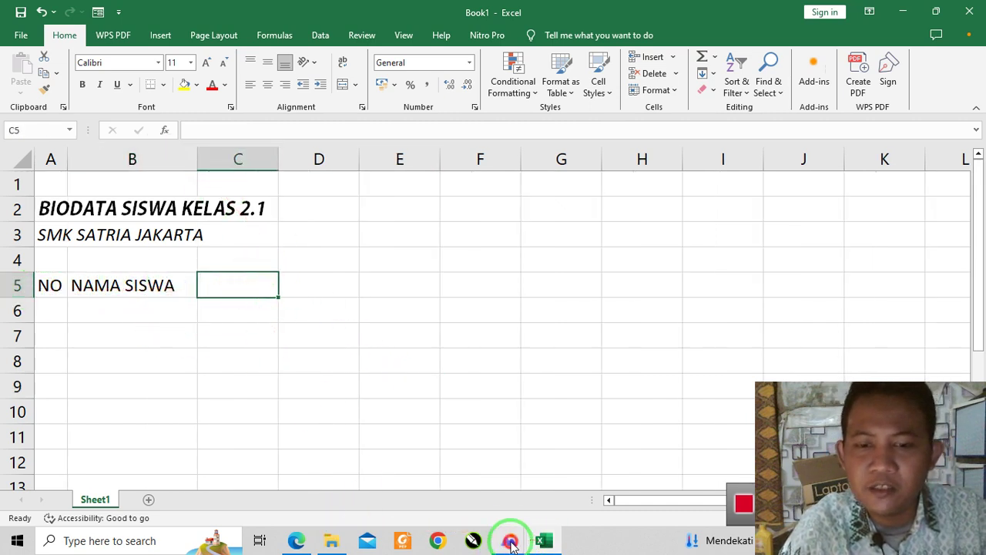
click(511, 541)
click(614, 480)
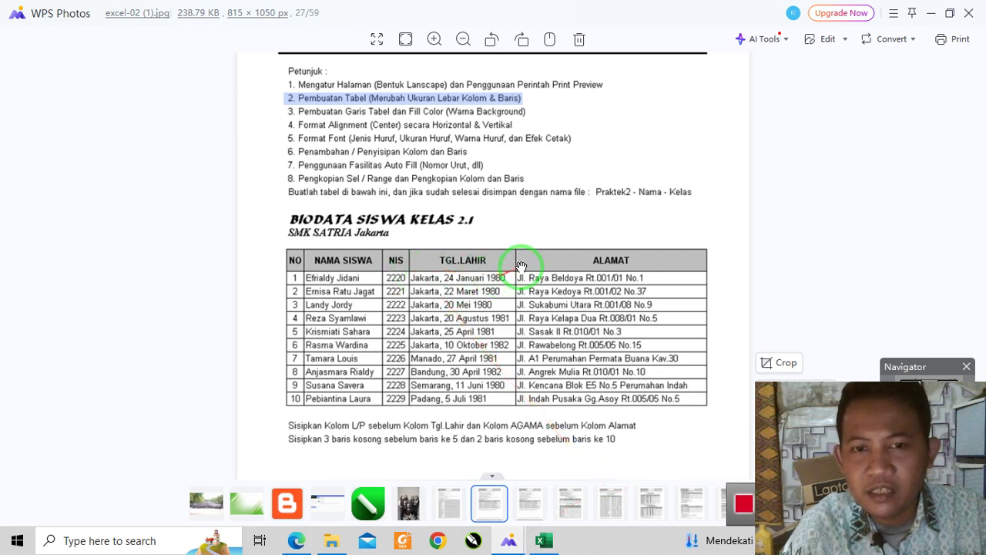
click(510, 539)
click(544, 539)
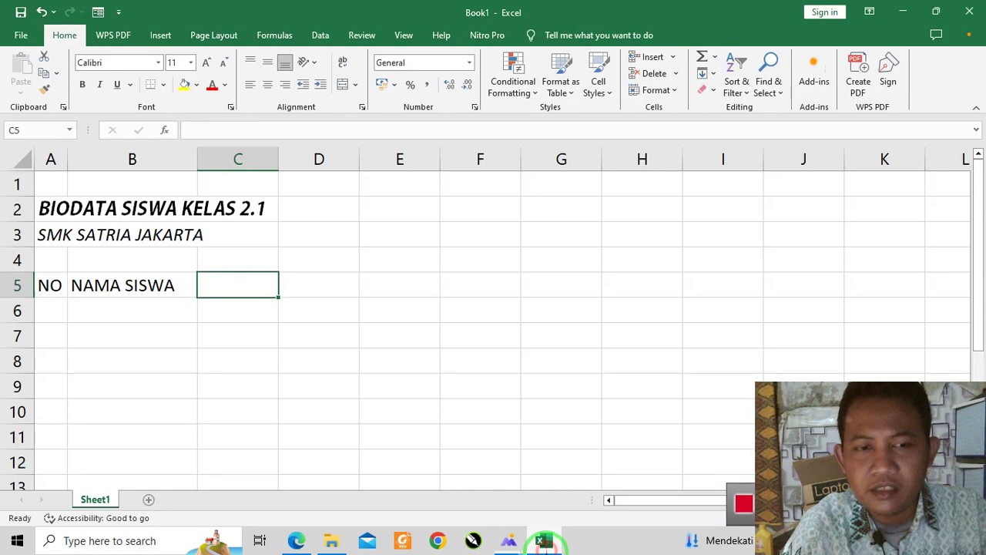
- Enter the table headers NIS, TGL LAHIR and ALAMAT in cells C5, D5 and E5
text(NIS)
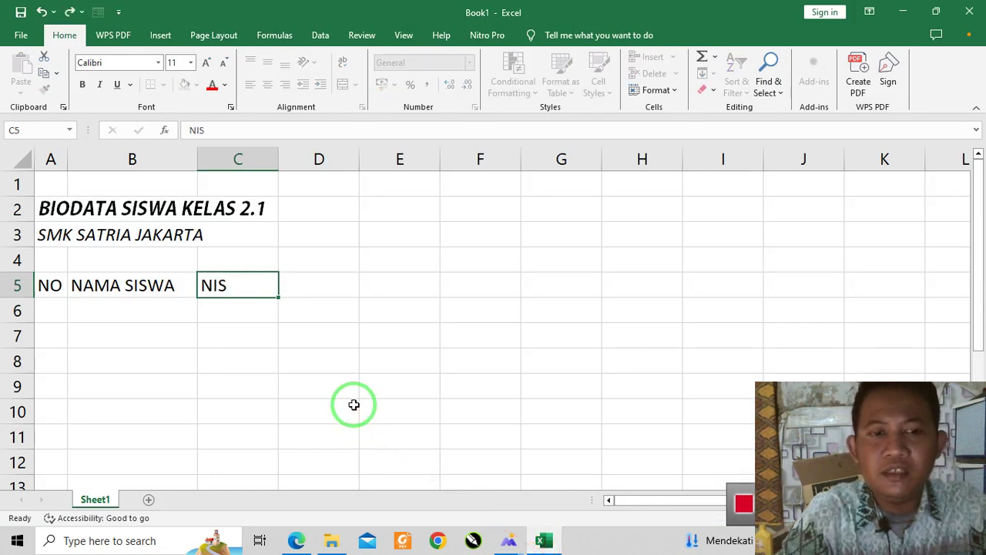
key(Tab)
text(TG)
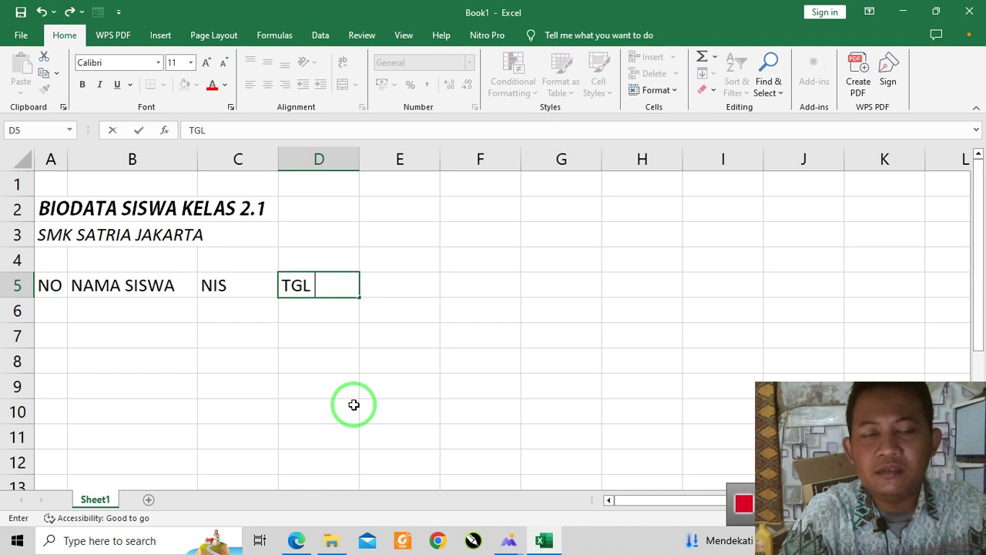
key(Tab)
text(A)
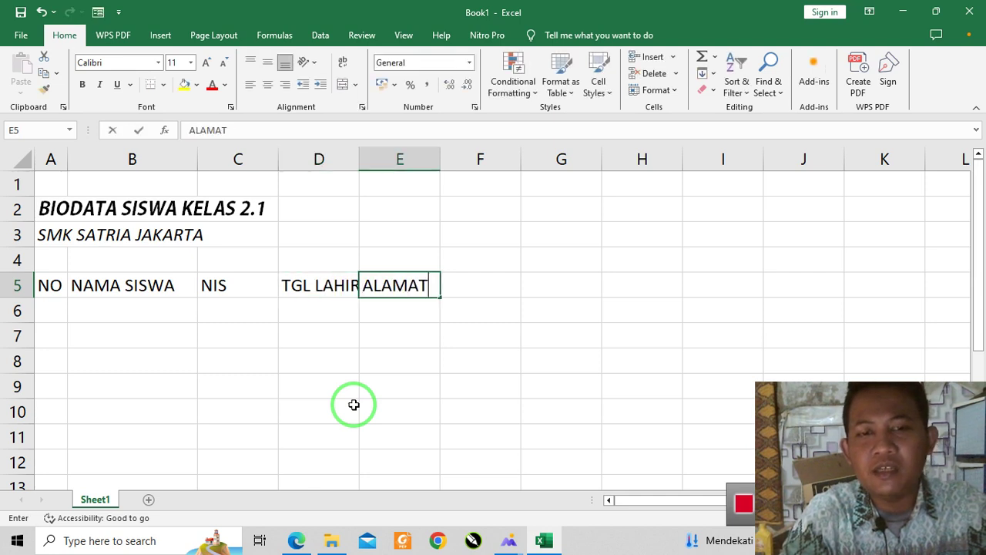
text(LAMAT)
click(347, 393)
- Narrow column C to fit NIS and widen columns D and E for the birth dates and addresses
click(249, 289)
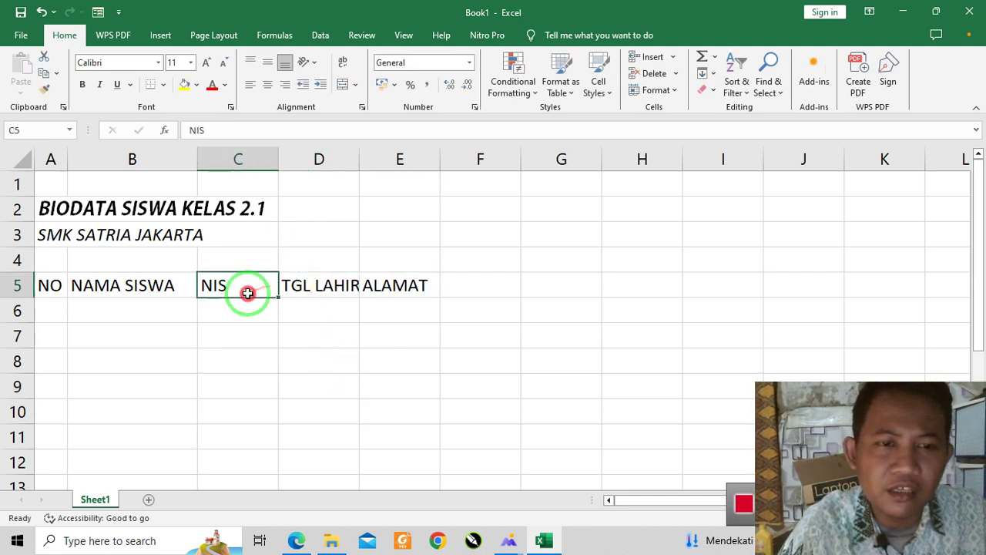
drag(279, 161, 241, 159)
drag(322, 153, 372, 154)
drag(455, 159, 563, 162)
click(450, 346)
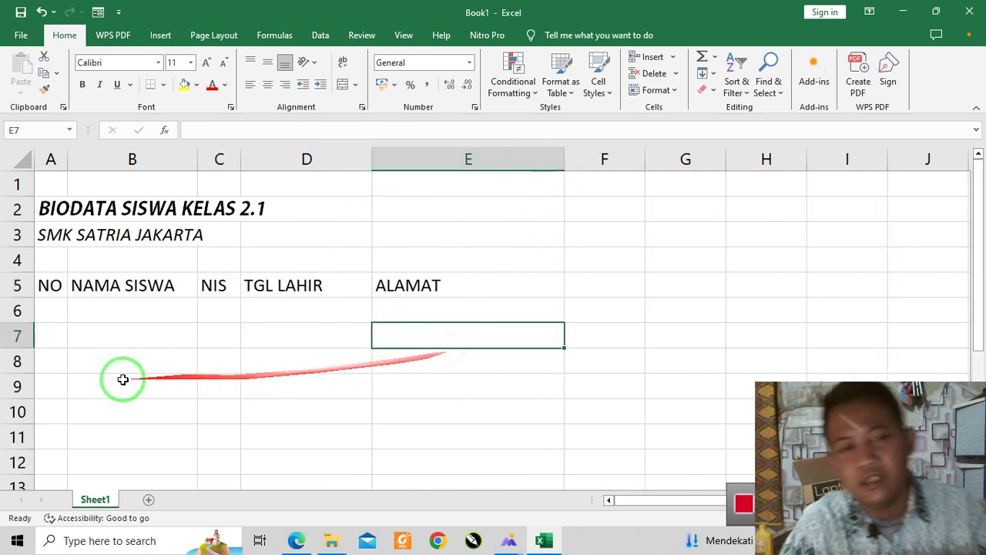
- Center the header row A5:E5 horizontally and make its text bold
drag(51, 290, 429, 281)
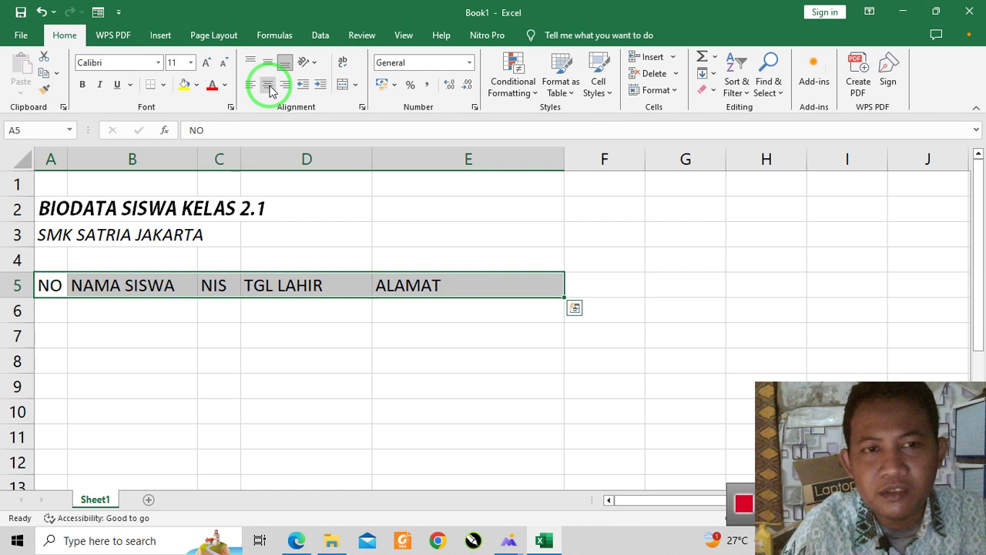
click(203, 334)
drag(42, 285, 495, 282)
click(268, 84)
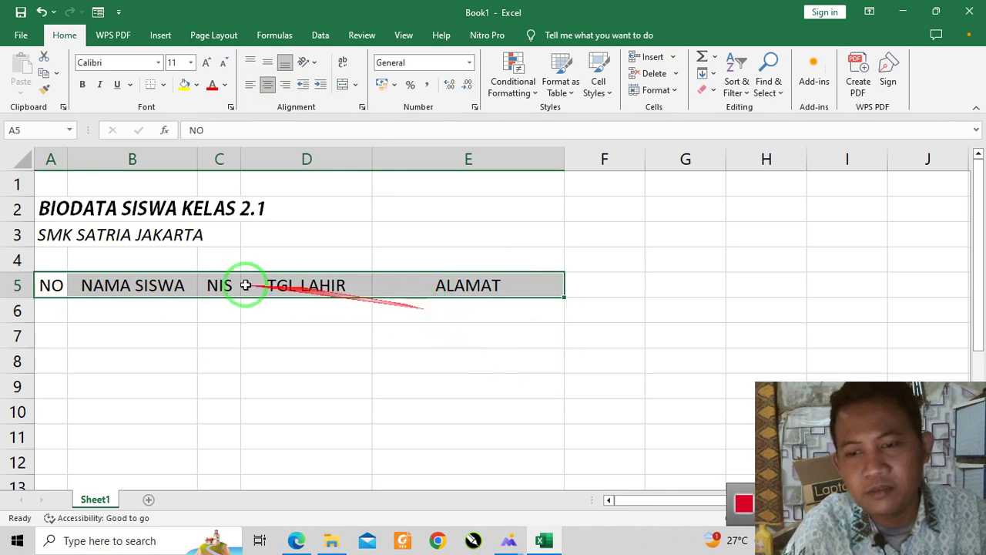
click(83, 87)
click(303, 390)
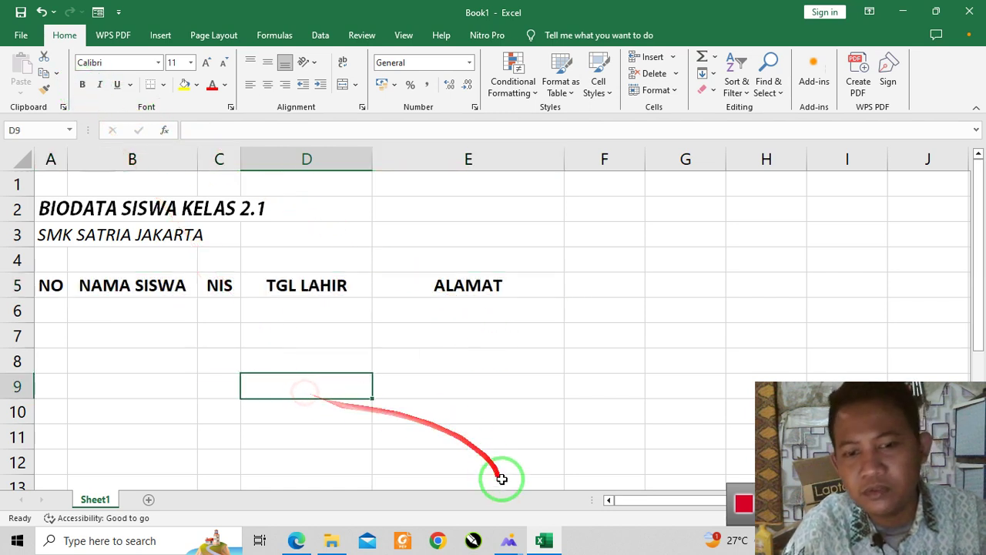
- Open the Wi-Fi network list, disconnect from the Redmi 10A network, and close the list
click(848, 541)
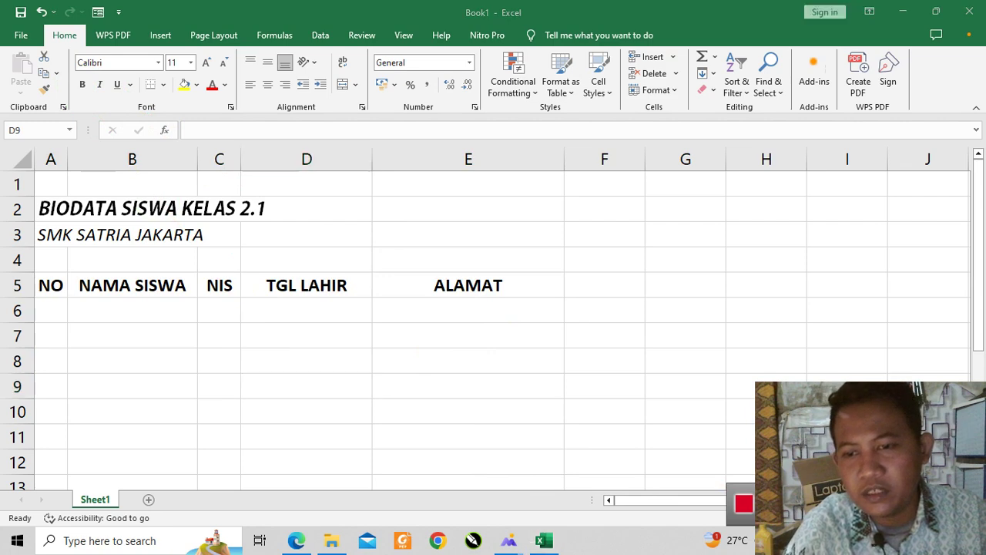
click(919, 199)
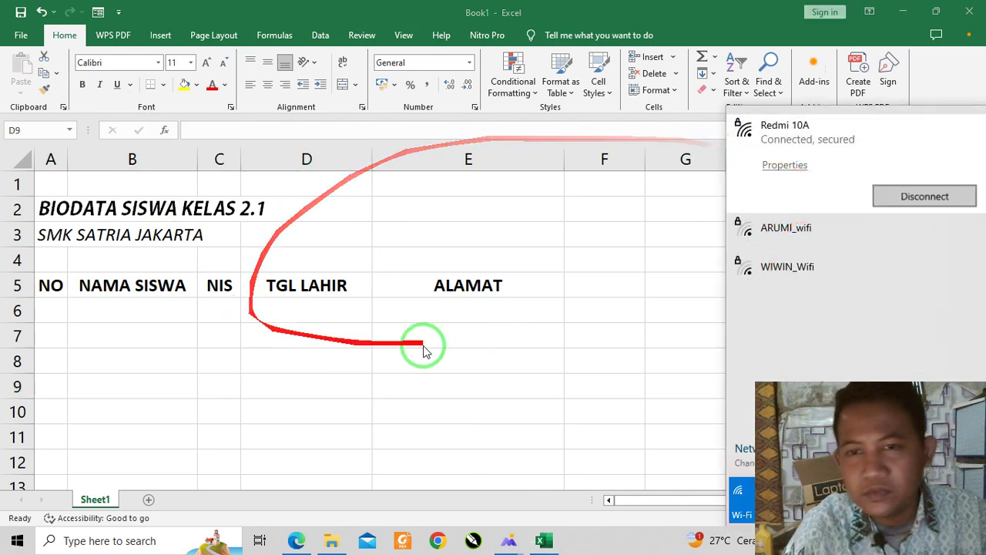
click(378, 352)
- Switch to the worksheet image in WPS Photos, examine the student rows and the Auto Fill instruction, and return to Excel
click(146, 309)
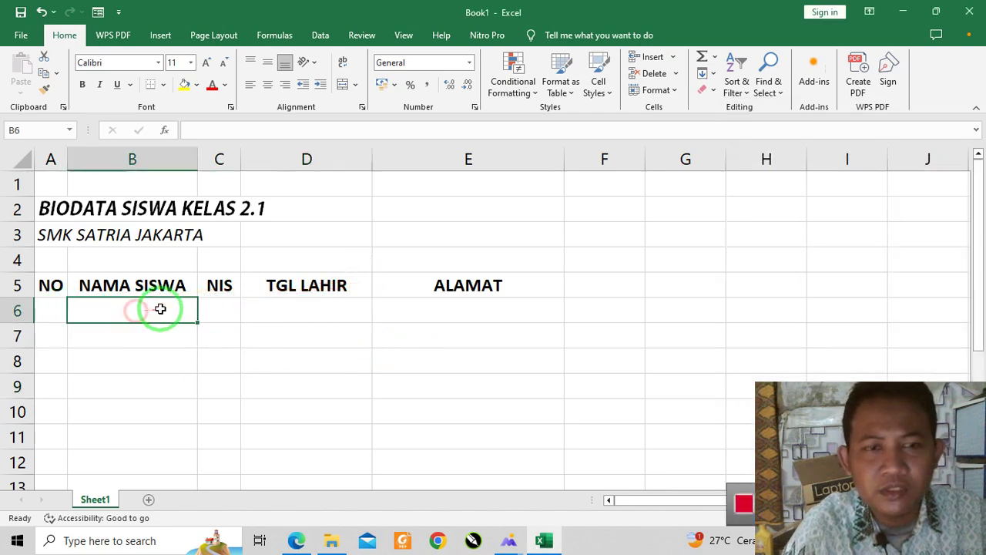
click(508, 540)
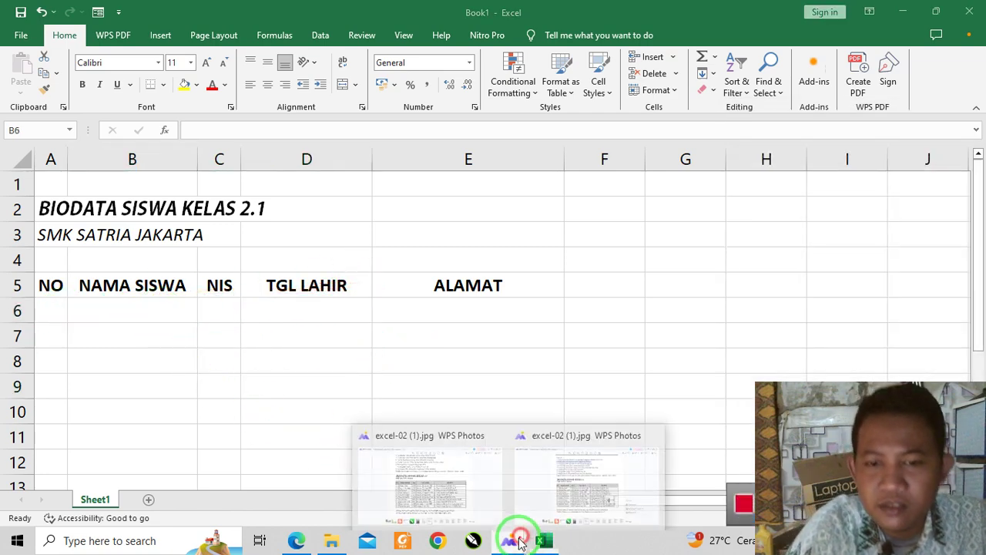
click(650, 453)
click(334, 283)
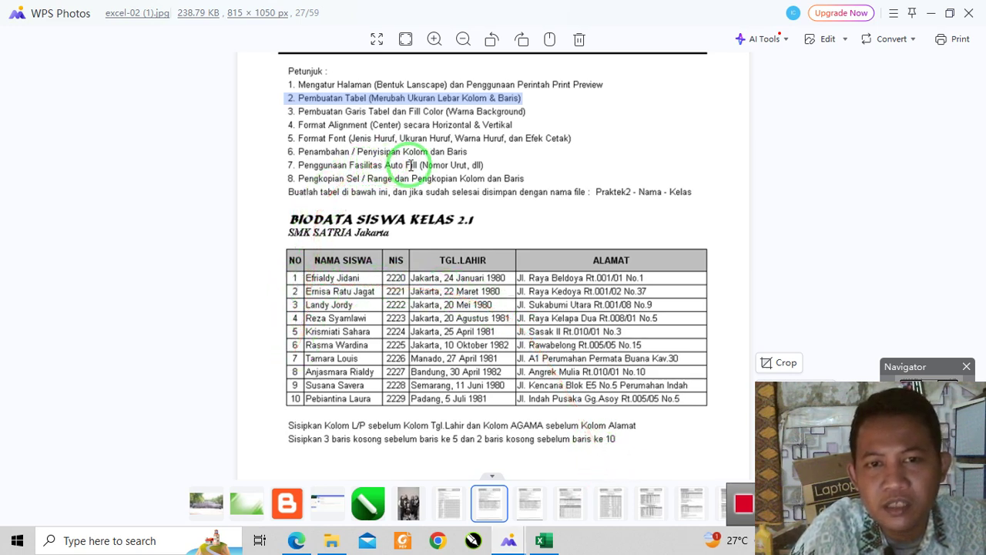
click(544, 540)
click(544, 540)
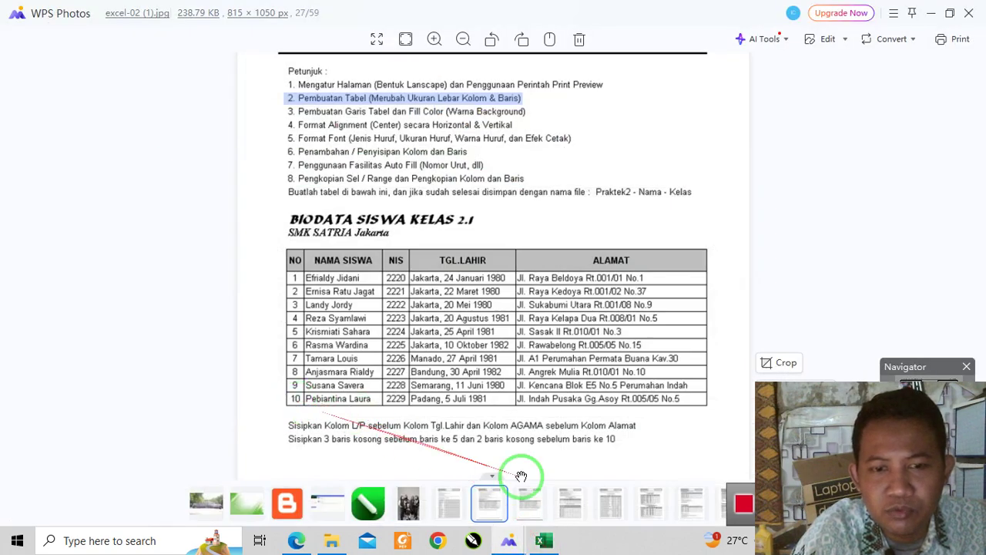
click(544, 540)
- Enter the row numbers 1 in cell A6 and 2 in cell A7 under the NO header
click(229, 366)
click(55, 316)
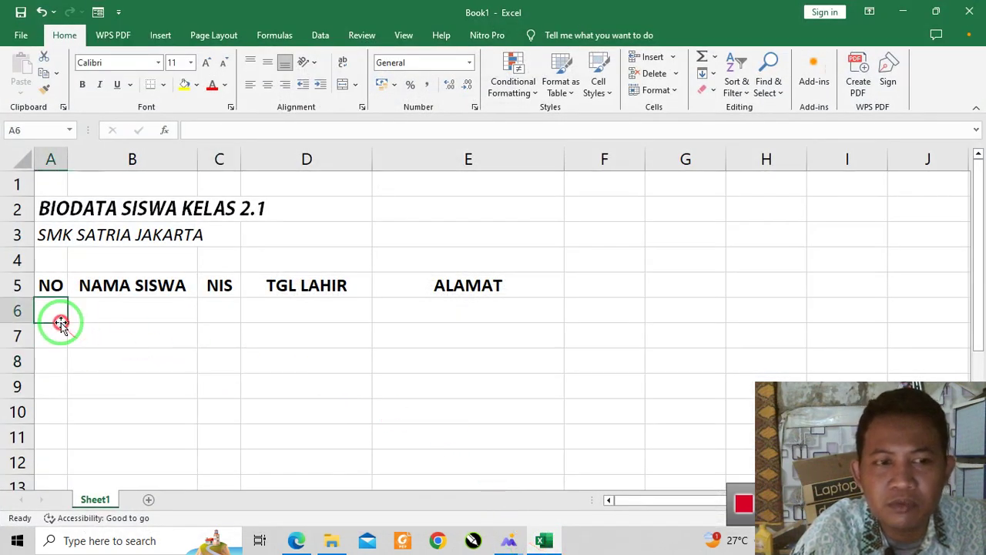
scroll(77, 339, down, 1)
text(1)
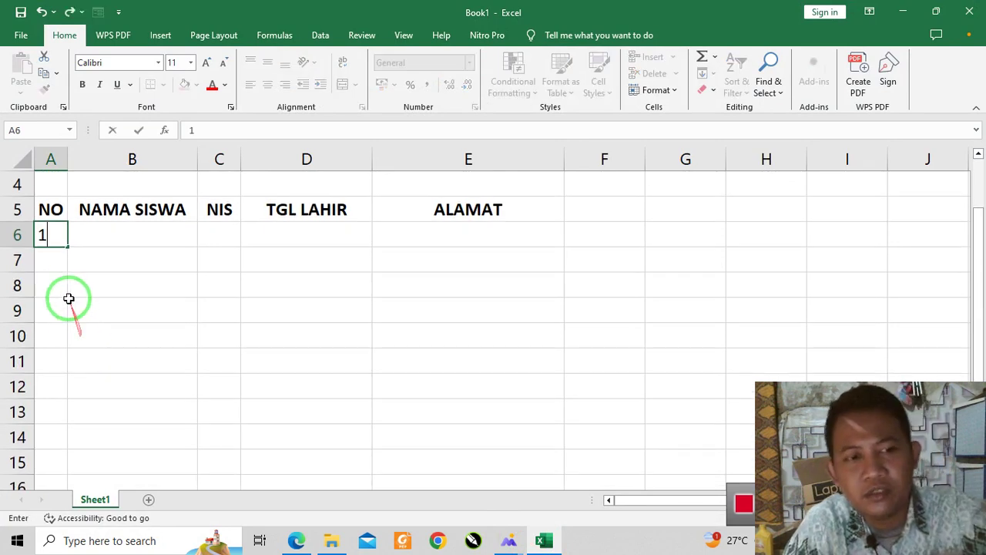
click(53, 267)
text(2)
click(60, 305)
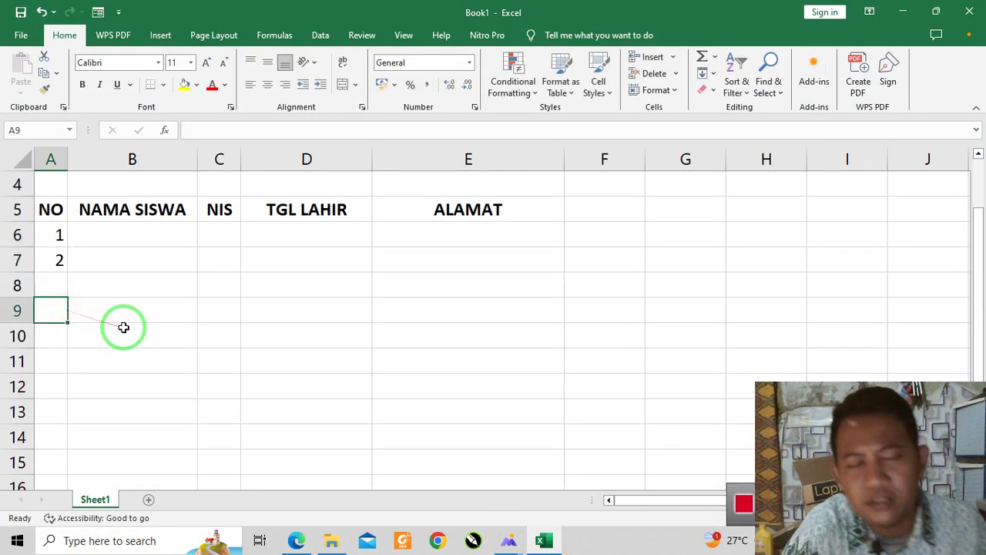
- Center the row numbers in cells A6:A7 horizontally
click(52, 231)
click(50, 267)
drag(66, 241, 60, 258)
click(225, 284)
click(269, 85)
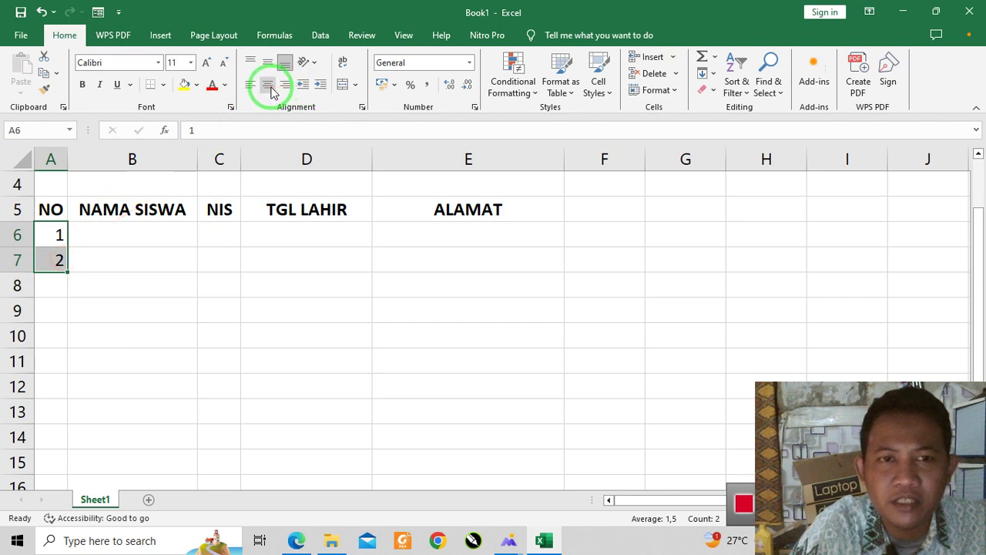
click(270, 86)
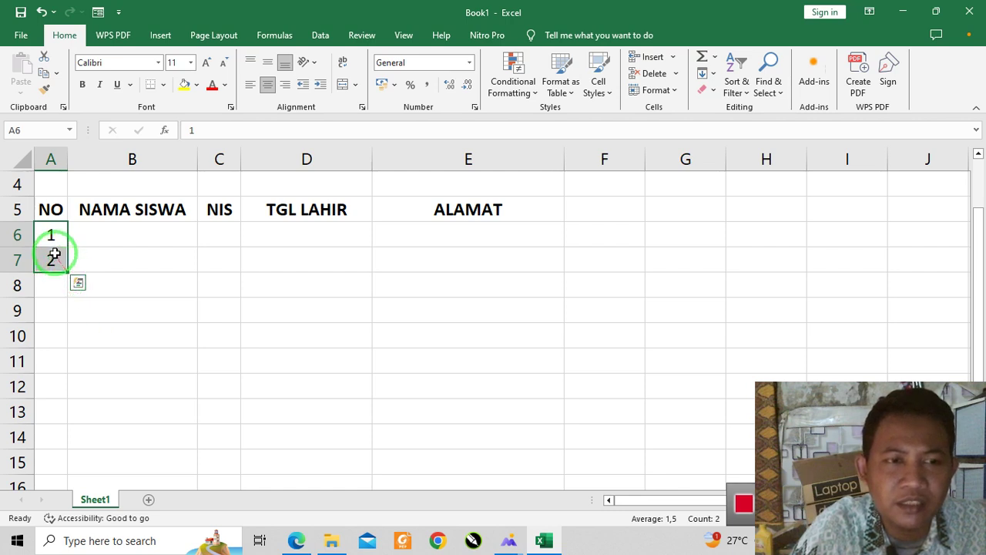
drag(55, 254, 532, 279)
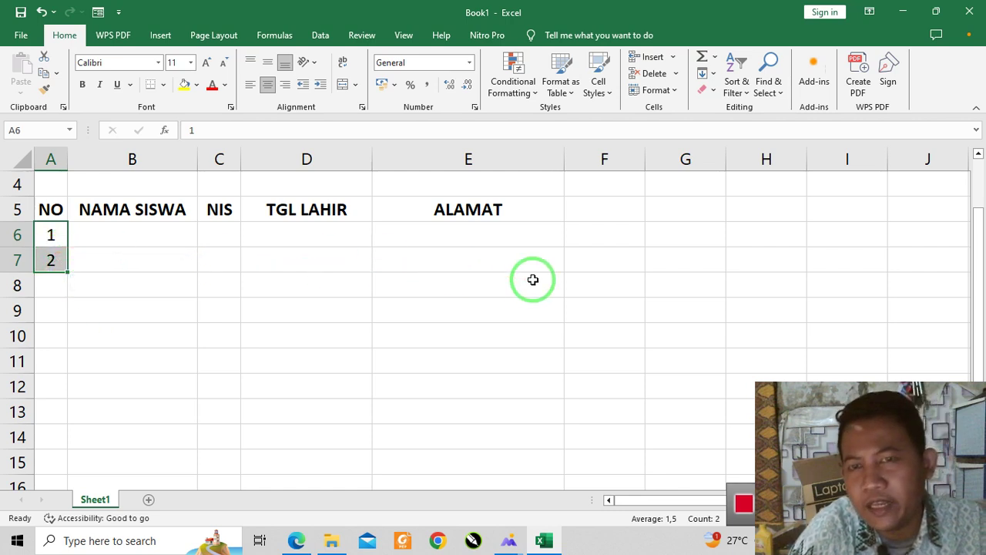
click(527, 280)
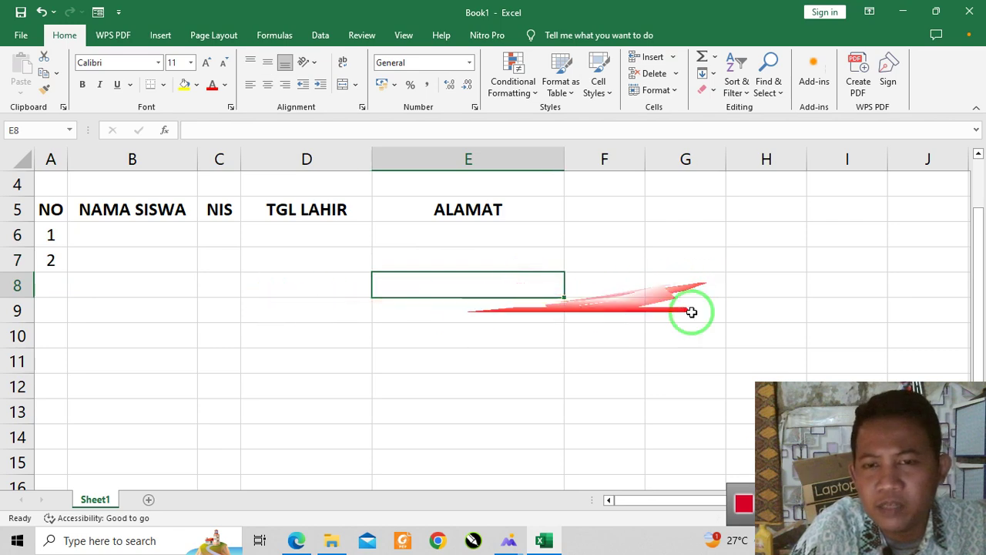
click(635, 263)
click(259, 282)
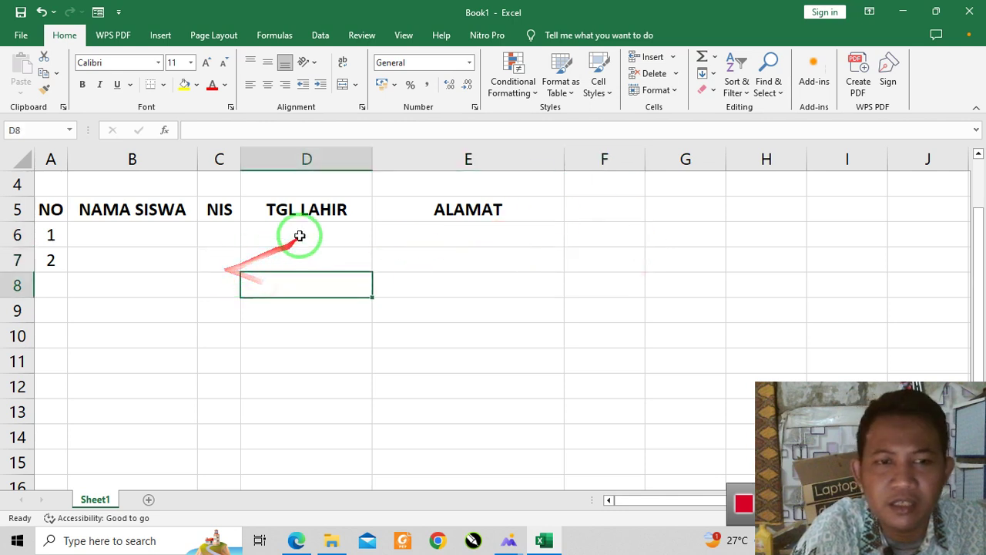
click(308, 212)
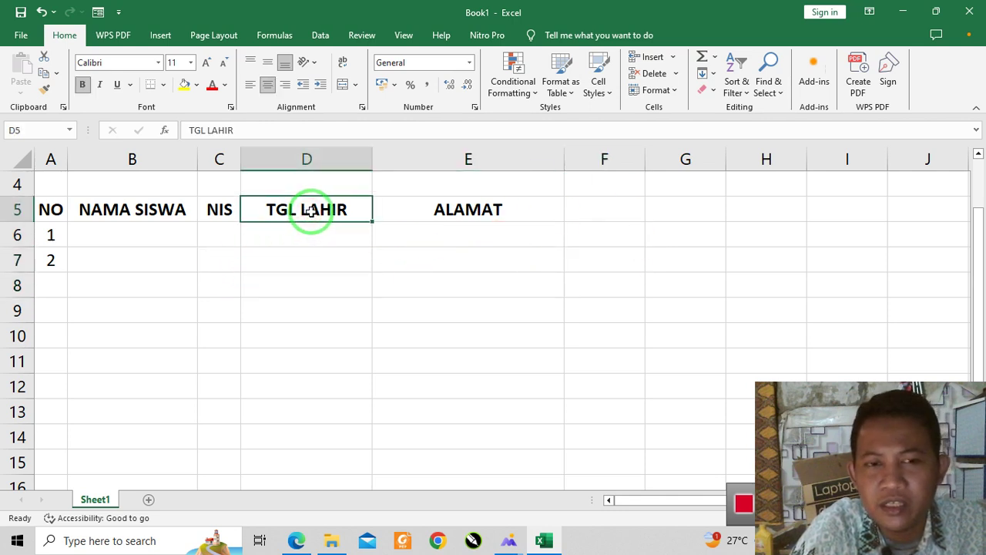
double_click(357, 211)
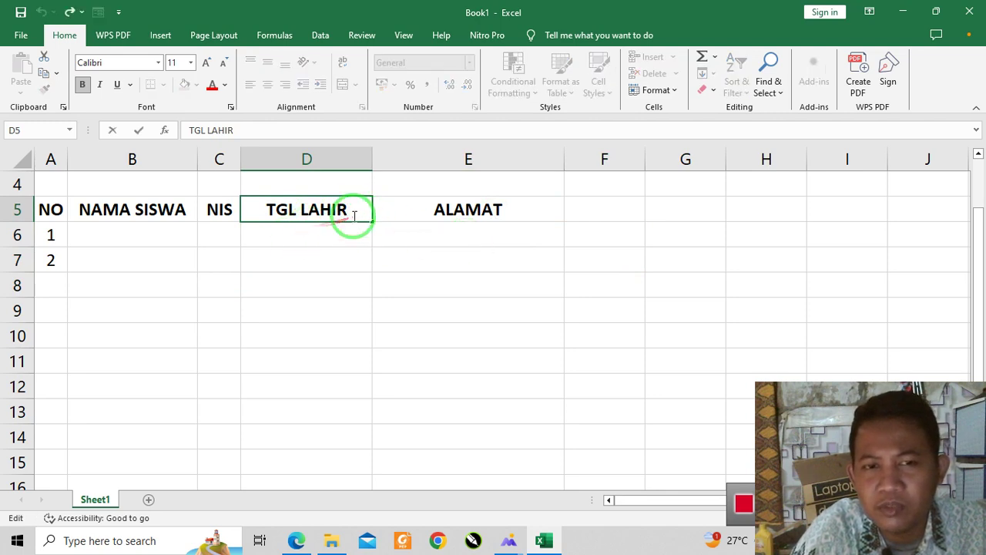
click(366, 277)
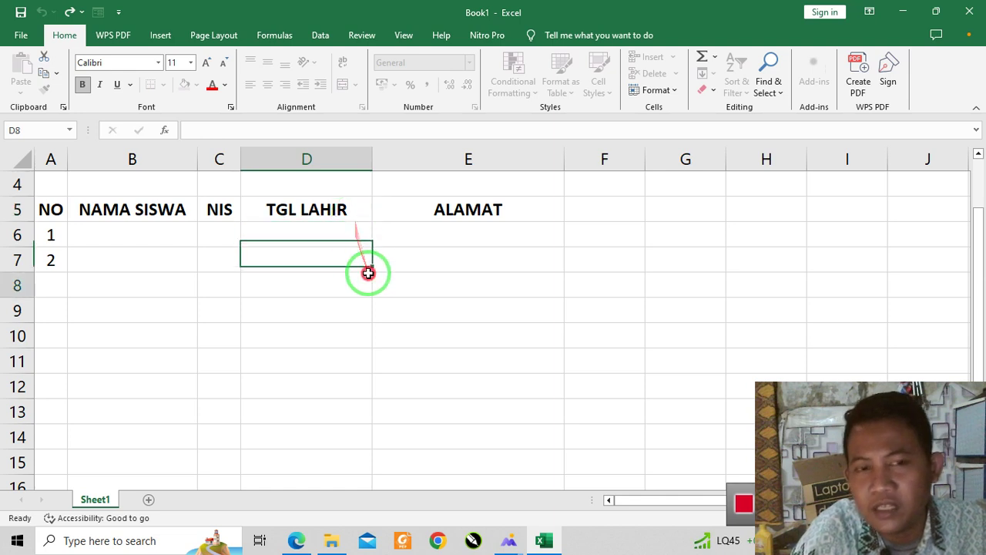
click(348, 216)
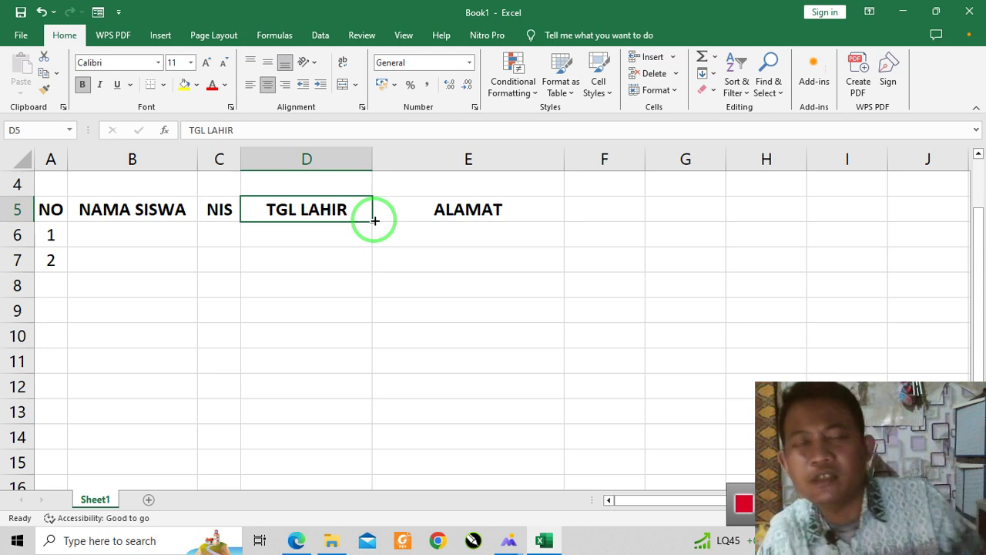
- Fill the number series from A6:A7 down to A15 so the NO column runs from 1 to 10
click(109, 248)
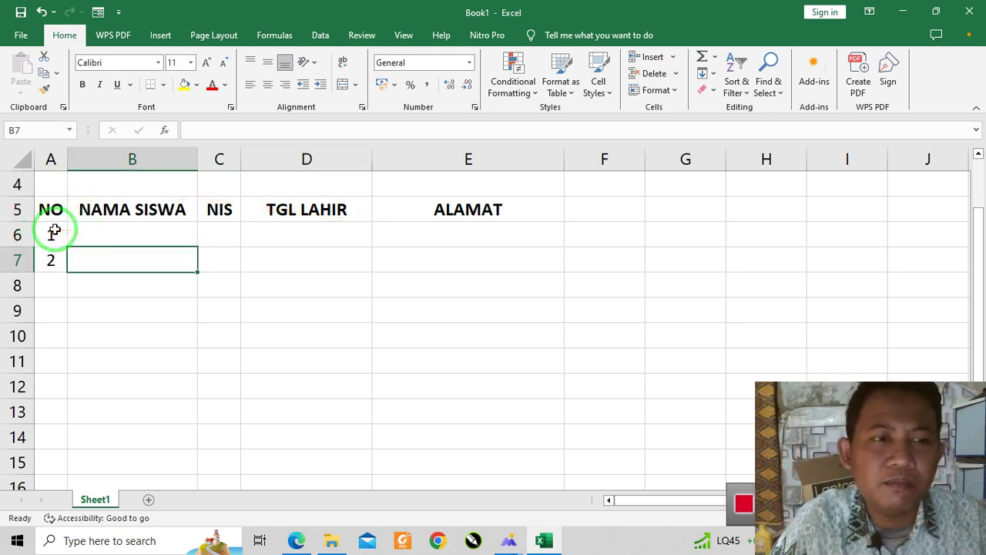
drag(55, 229, 52, 261)
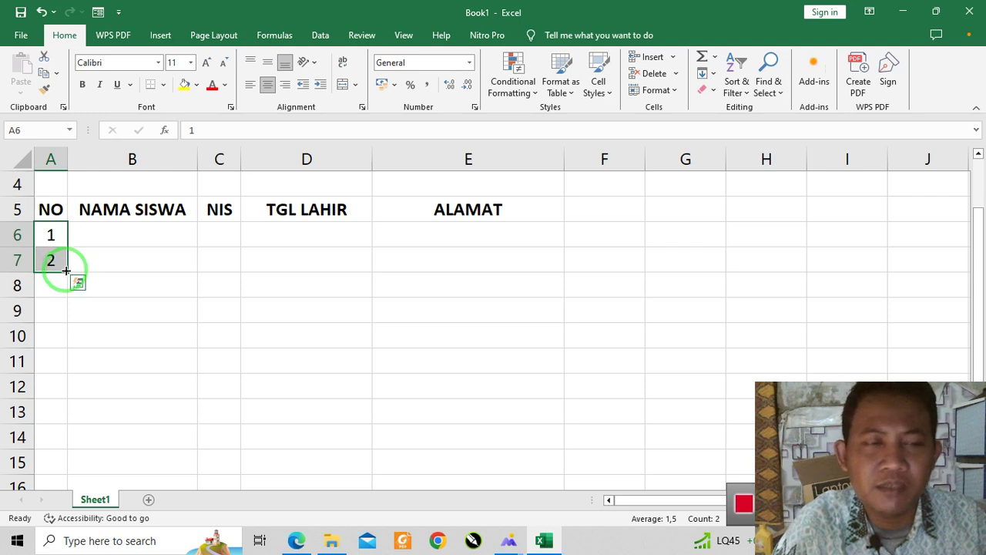
mouse_move(69, 272)
mouse_down()
mouse_move(55, 357)
mouse_move(60, 473)
mouse_up()
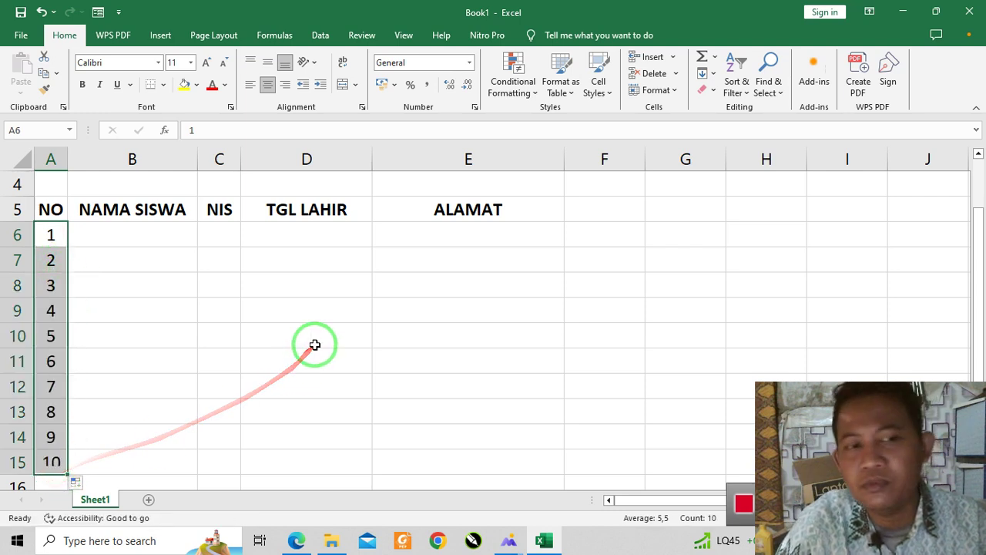
- Enter the placeholder text "Nama Siswa" in cell B6 under the NAMA SISWA header
click(144, 238)
drag(144, 238, 115, 237)
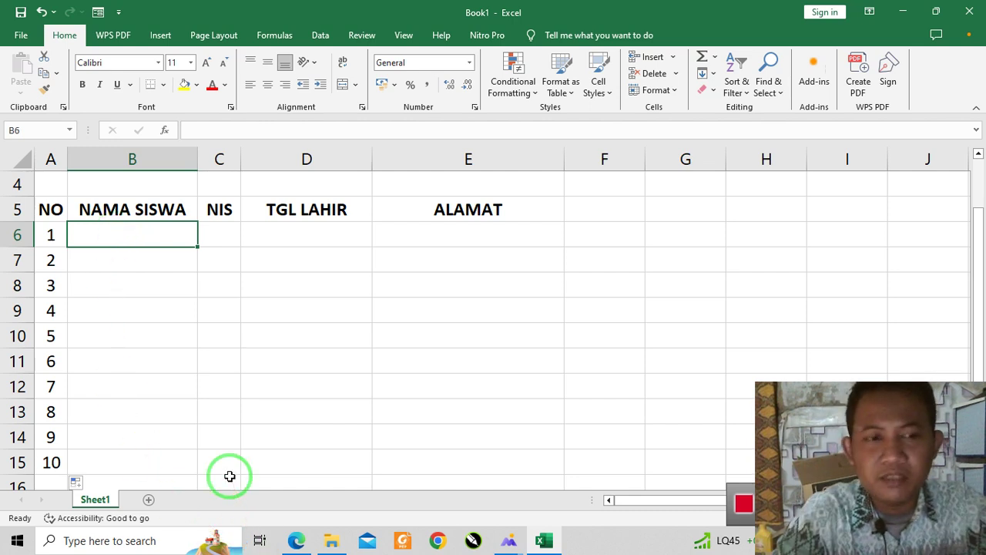
text(Nama Siswa)
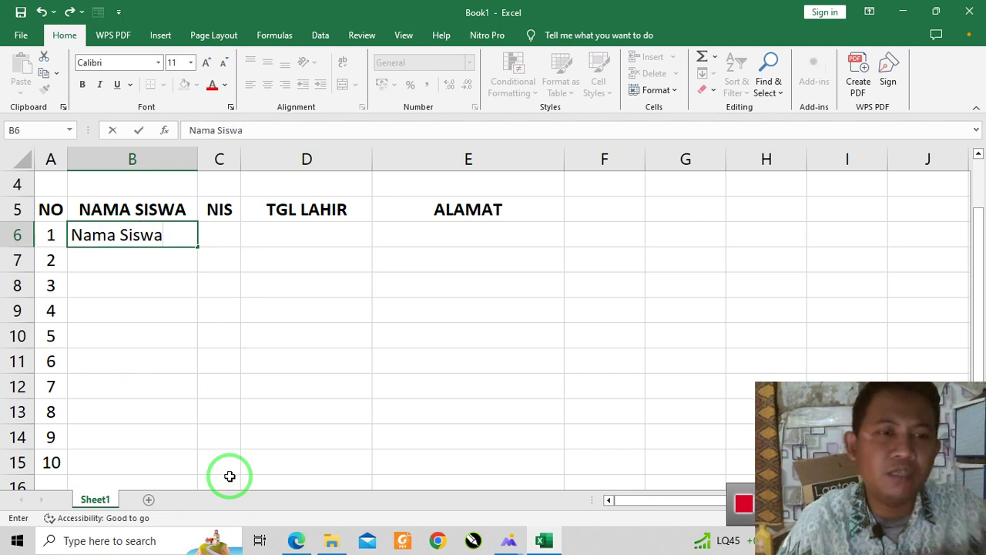
click(246, 363)
click(165, 236)
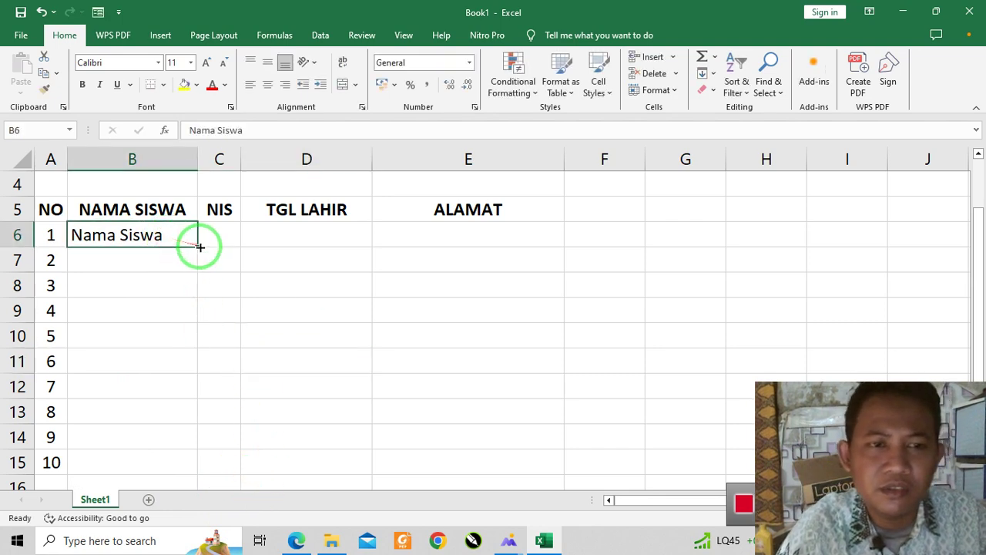
- Examine the enlarged student table in WPS Photos, return to Excel, and fill "Nama Siswa" from B6 down to B15
click(508, 542)
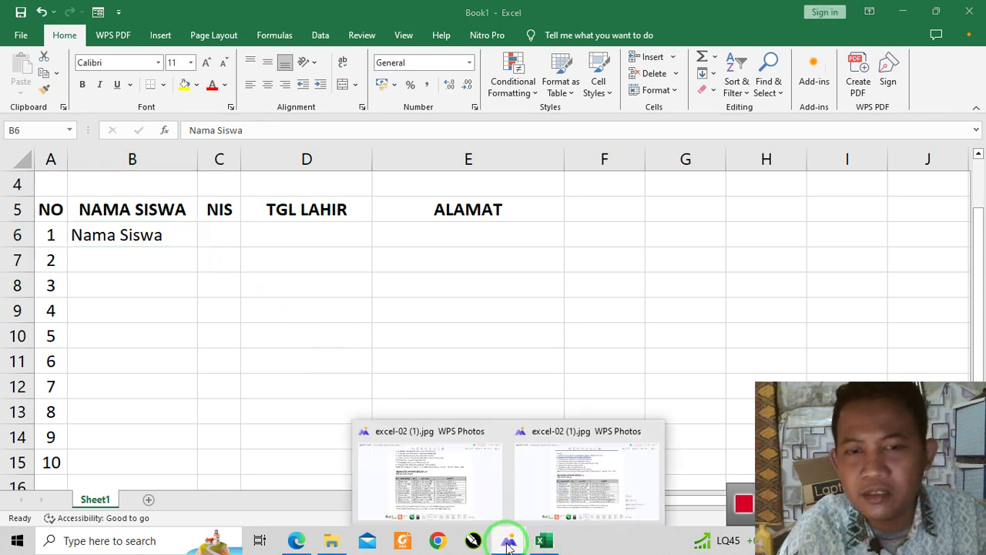
click(572, 490)
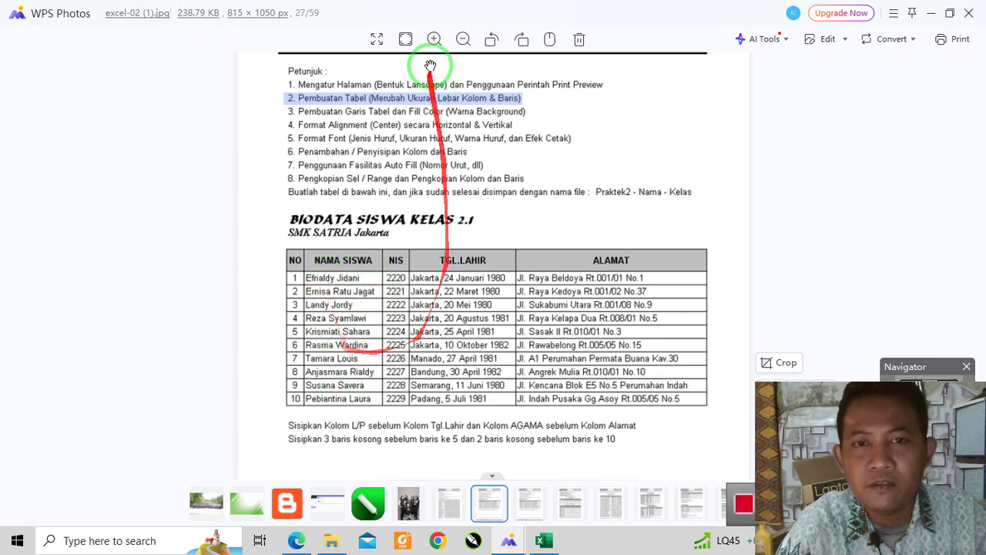
click(433, 38)
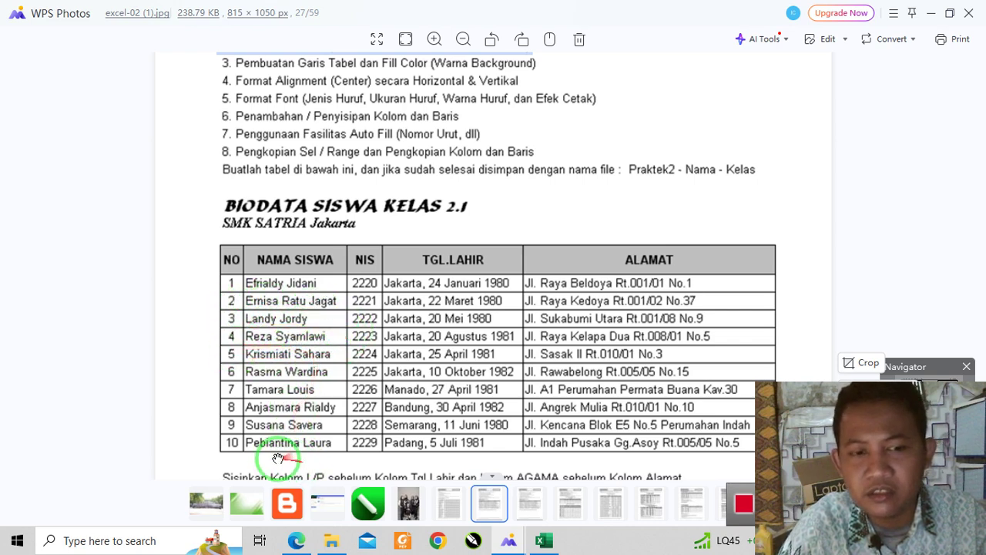
click(543, 540)
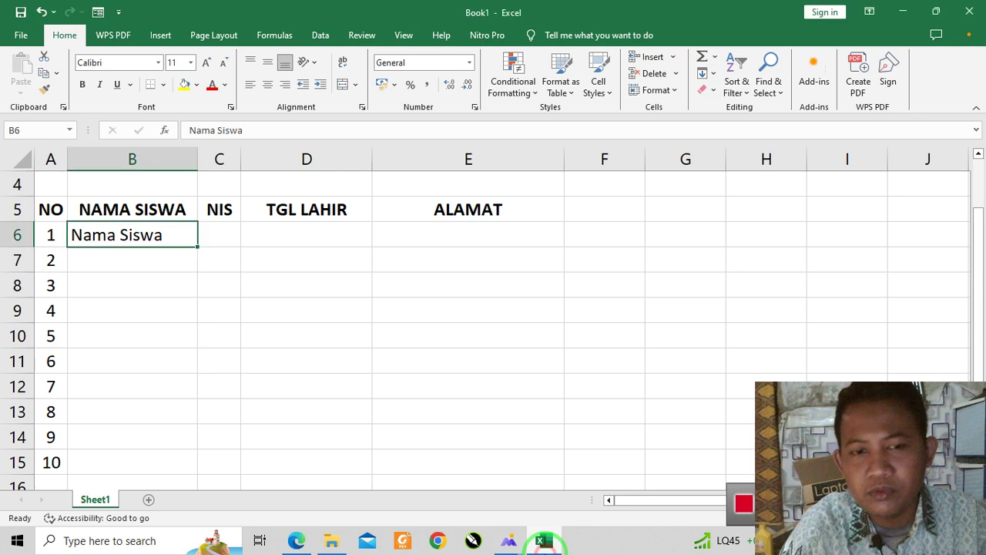
drag(200, 247, 193, 475)
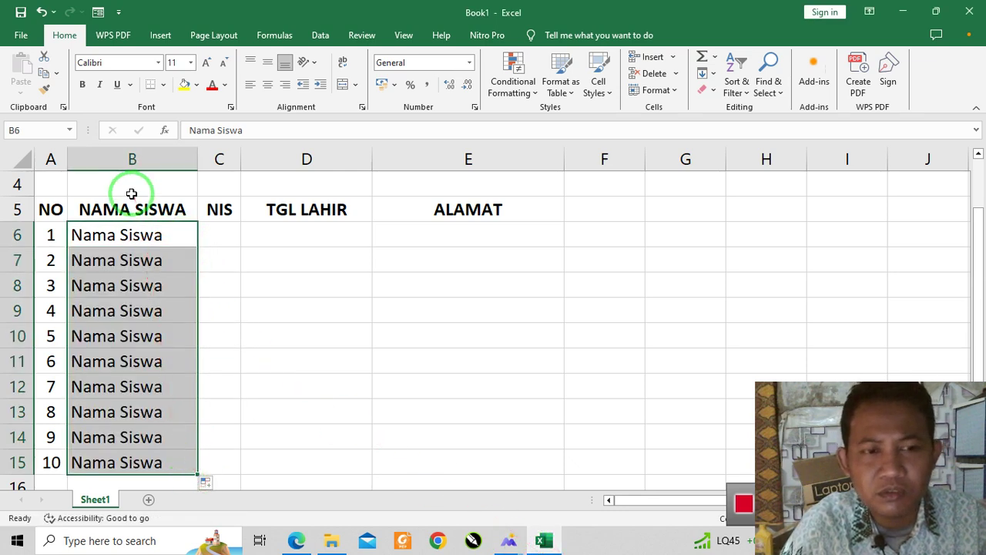
click(247, 354)
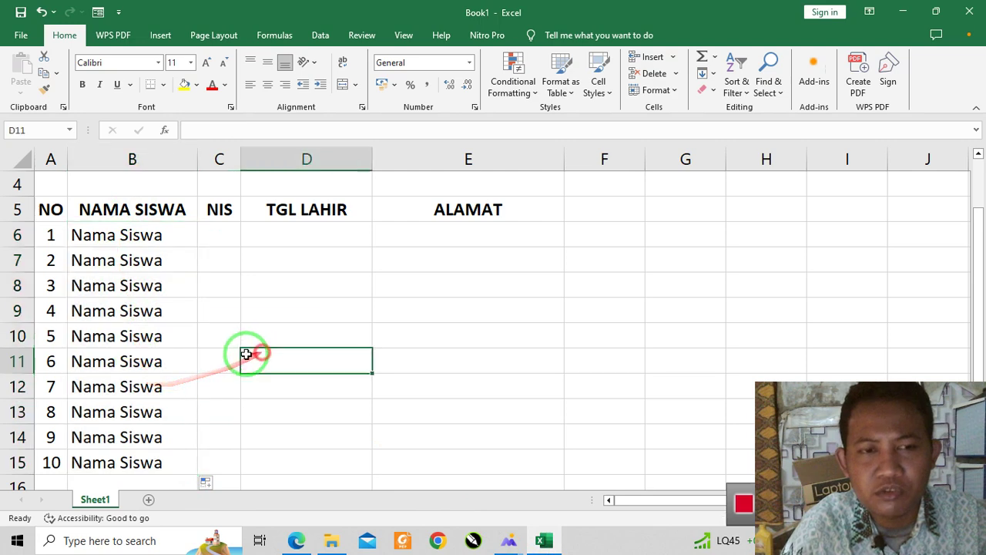
- Select cell C6, check the first NIS values in the WPS Photos worksheet image, and return to Excel
click(218, 230)
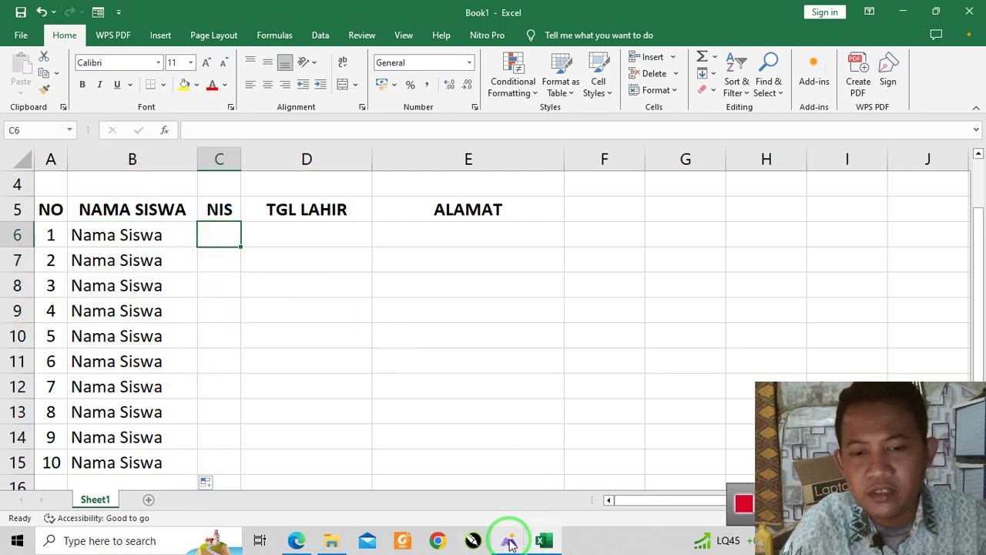
click(510, 542)
click(577, 510)
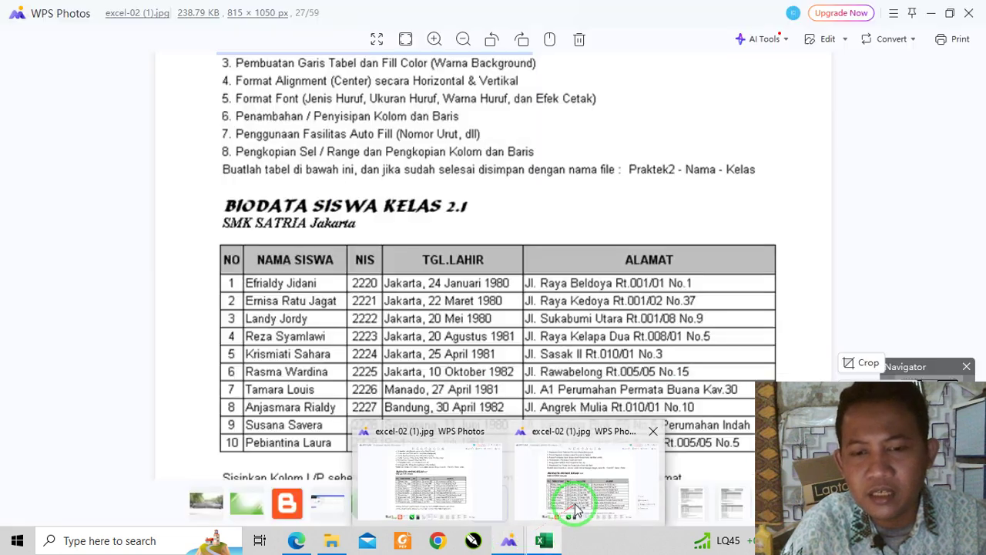
double_click(371, 285)
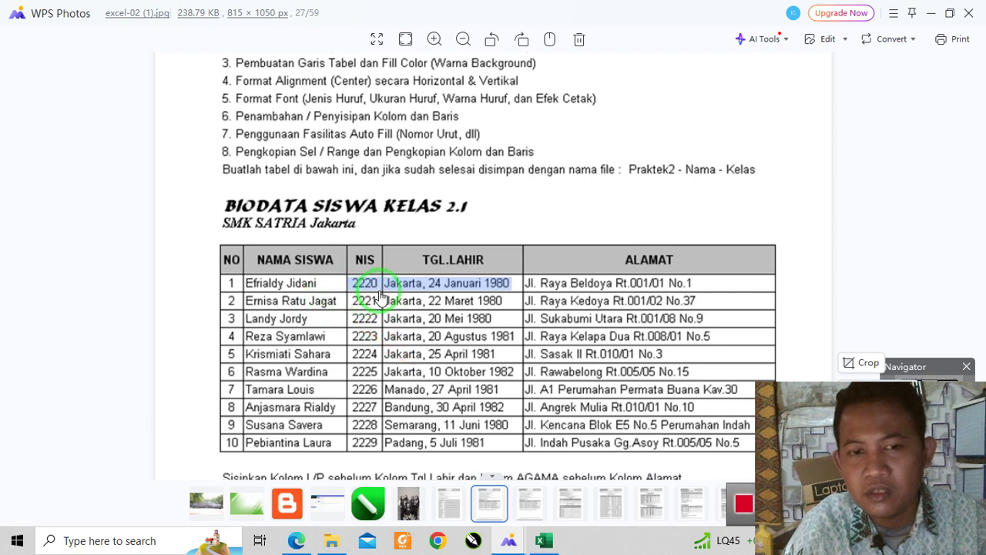
click(542, 541)
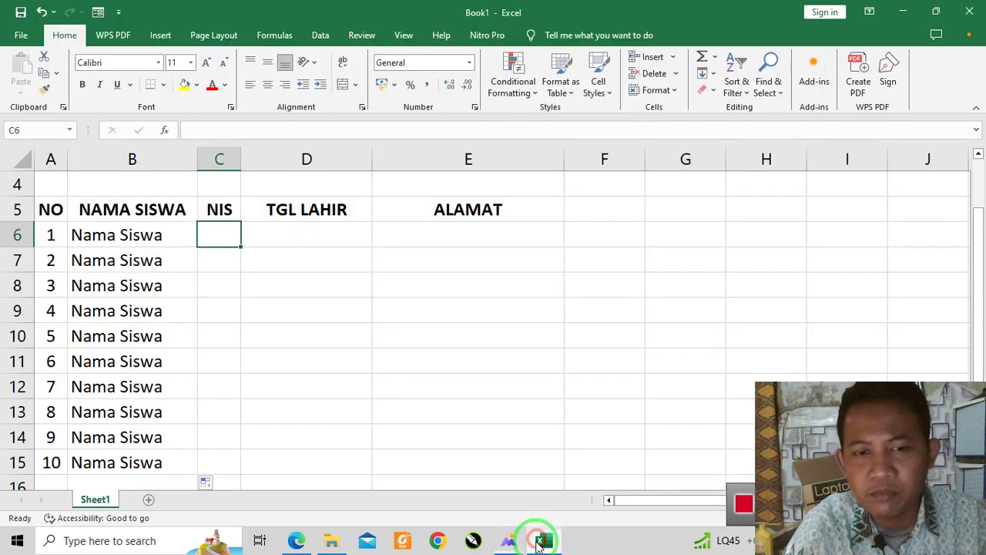
- Enter the first two students' NIS numbers from the worksheet in cells C6 and C7
text(2220)
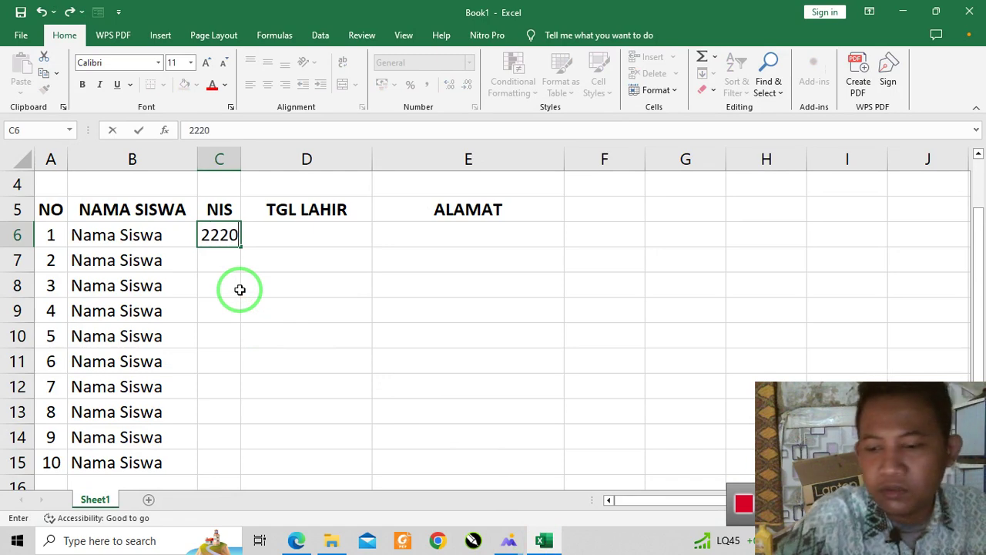
key(Return)
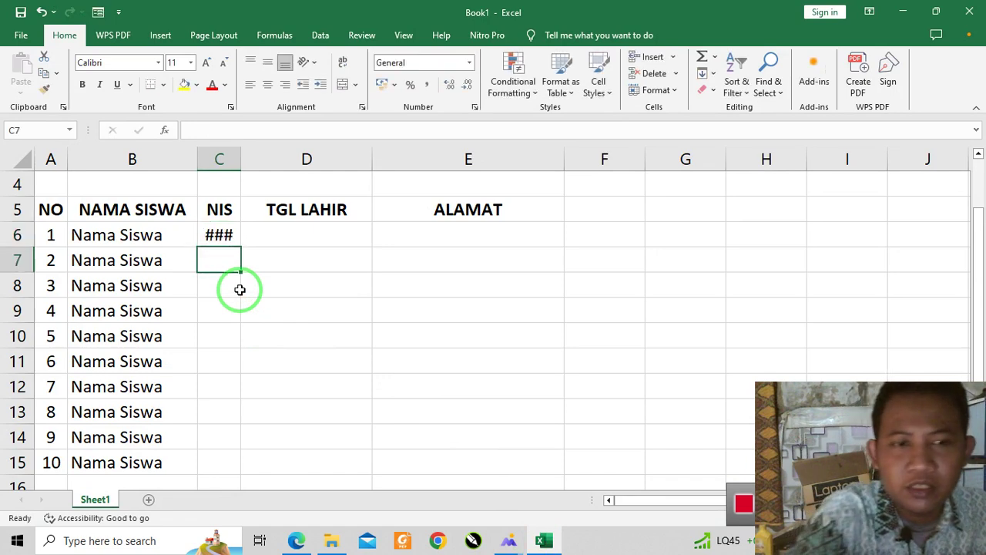
text(2221)
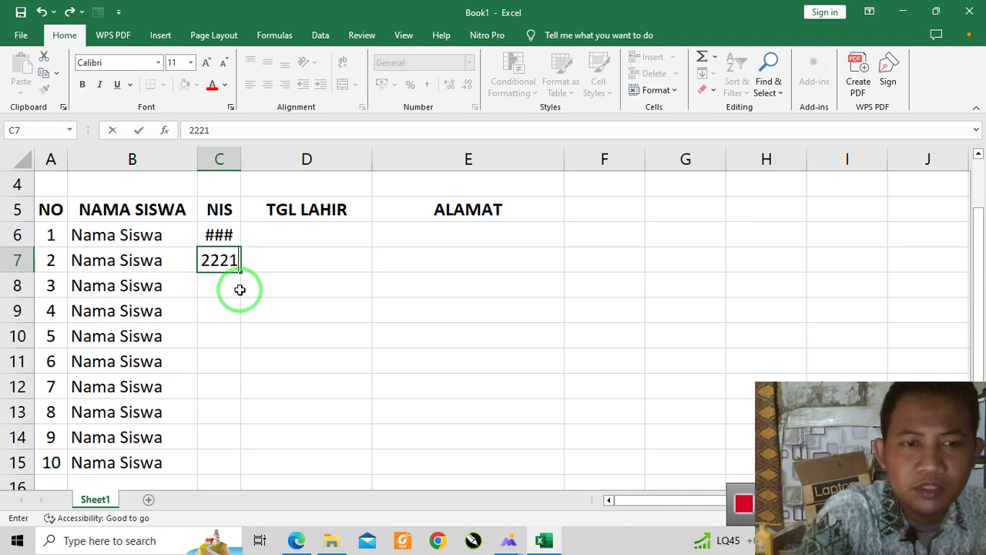
click(239, 289)
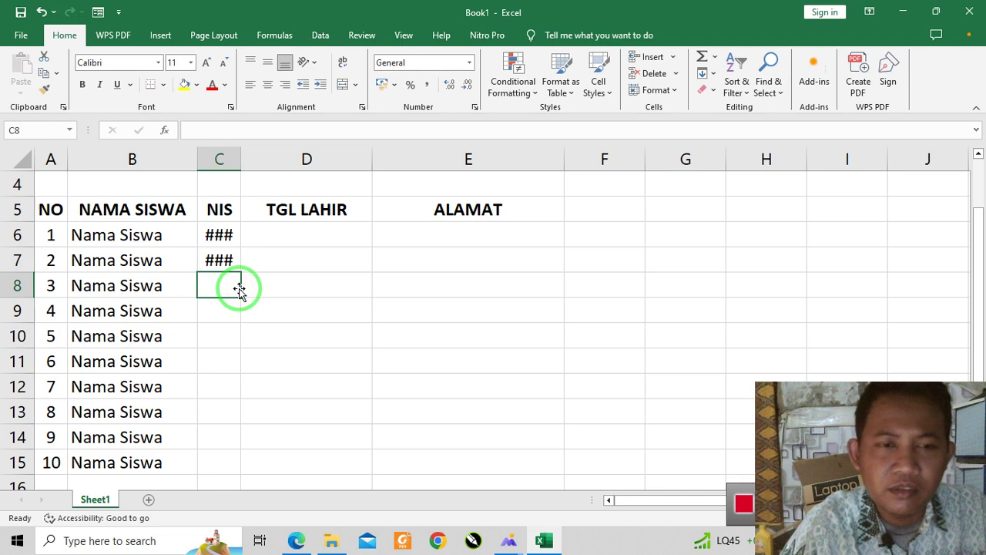
- Widen column C to fit the full NIS numbers
click(235, 255)
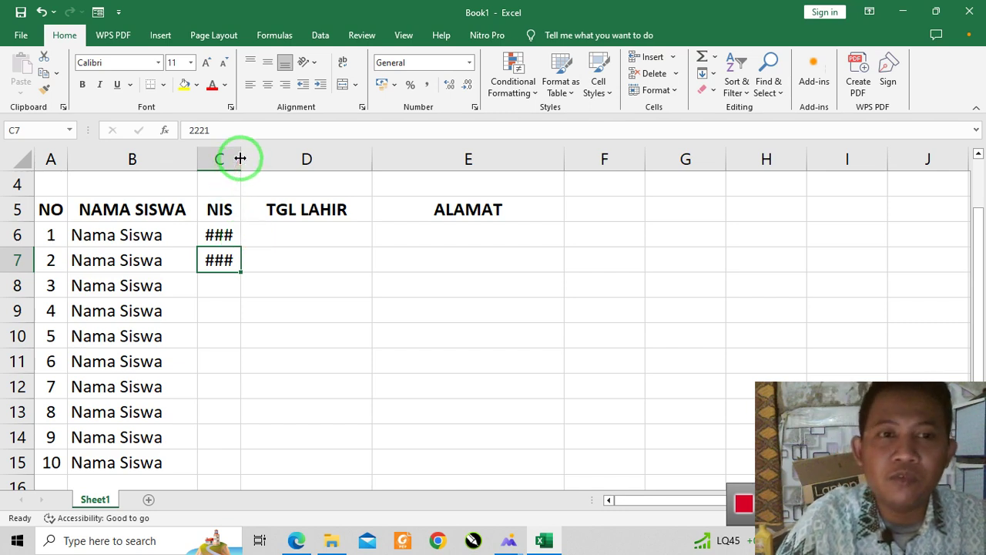
drag(241, 159, 260, 159)
click(311, 285)
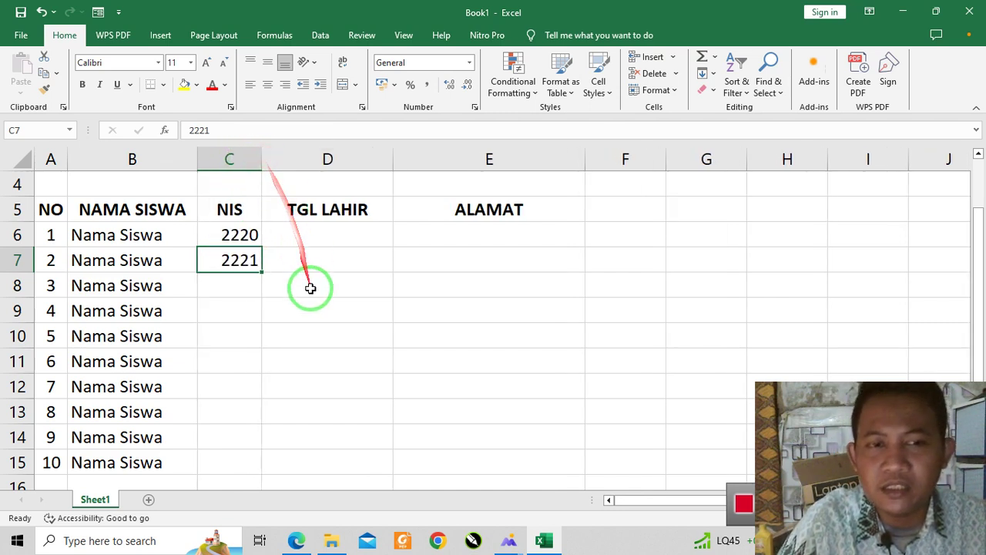
- Fill the NIS number series from C6:C7 down to C15
click(245, 236)
click(249, 262)
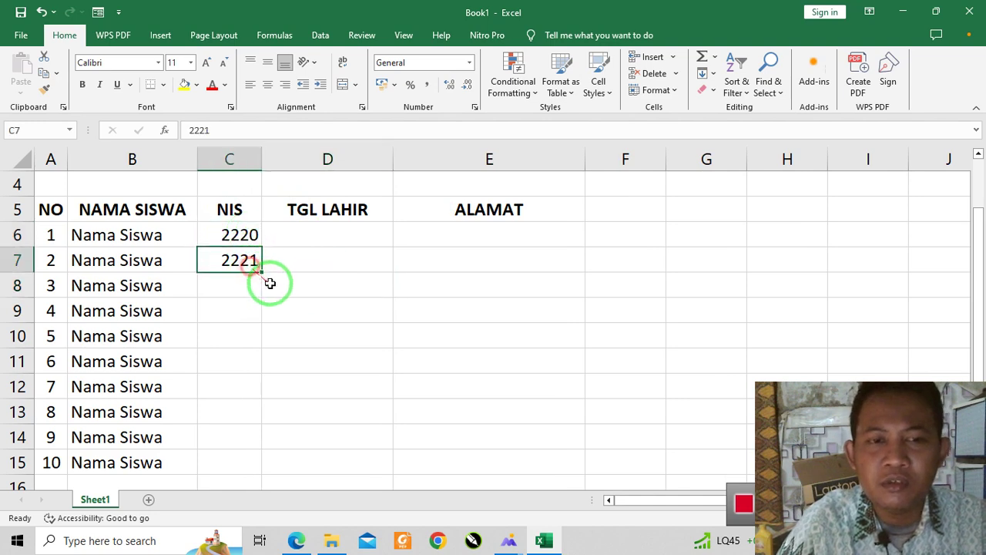
drag(246, 231, 250, 482)
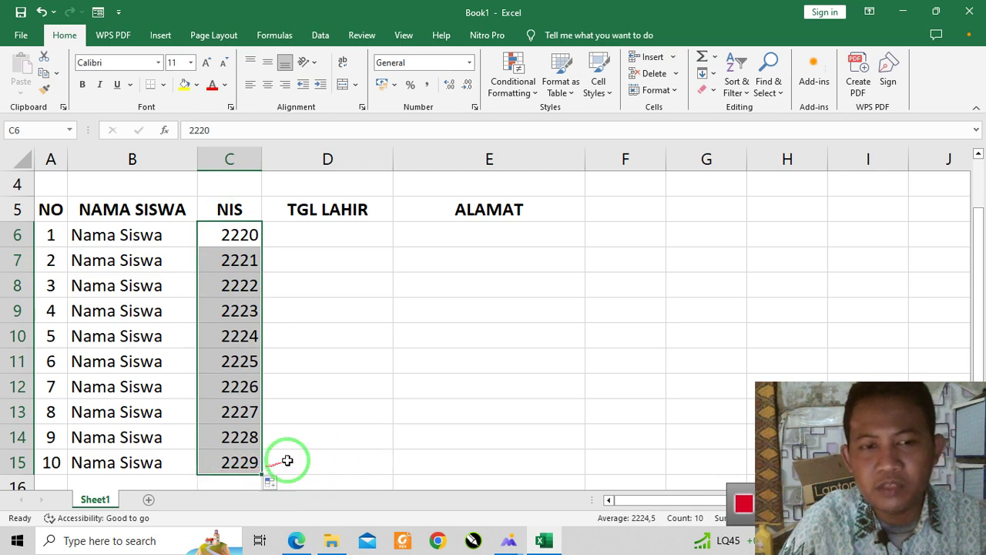
- Compare the filled NIS numbers with the worksheet image in WPS Photos, and return to Excel
click(509, 540)
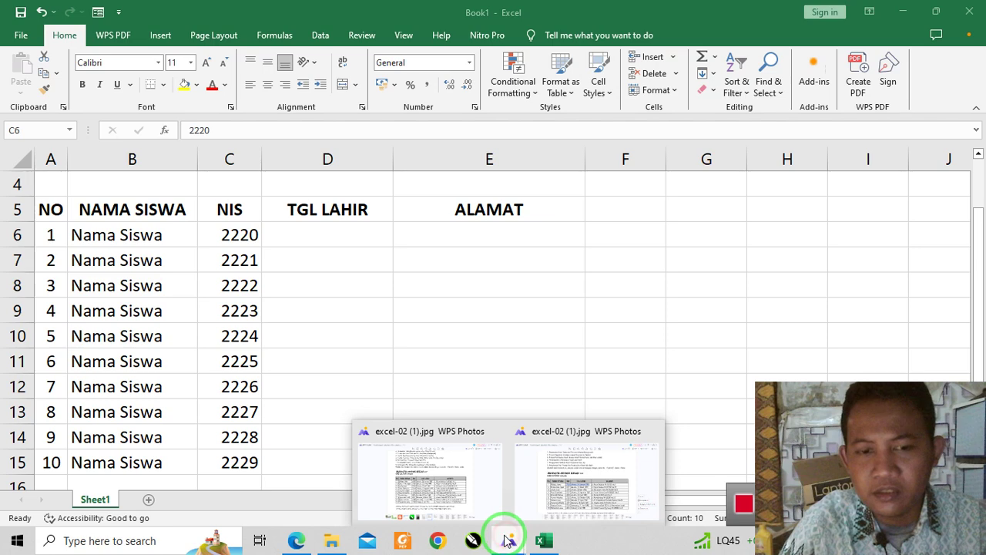
click(603, 502)
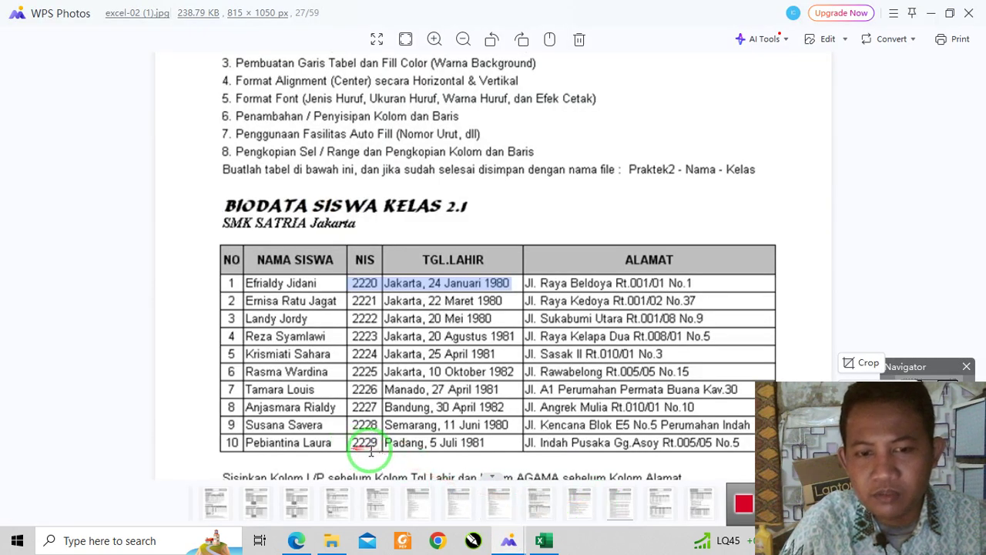
click(542, 539)
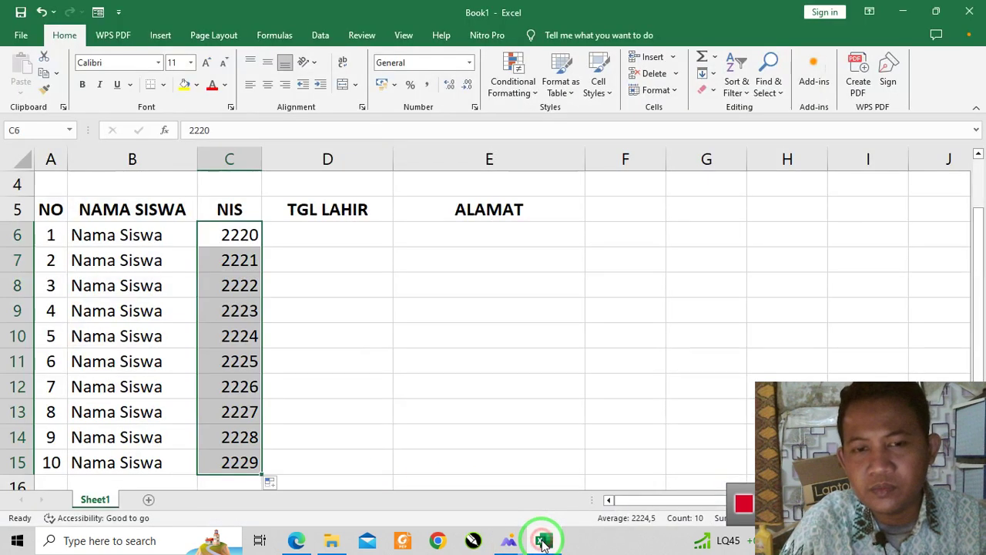
- Widen the TGL LAHIR column to make room for a birthplace and full date
click(451, 457)
click(341, 234)
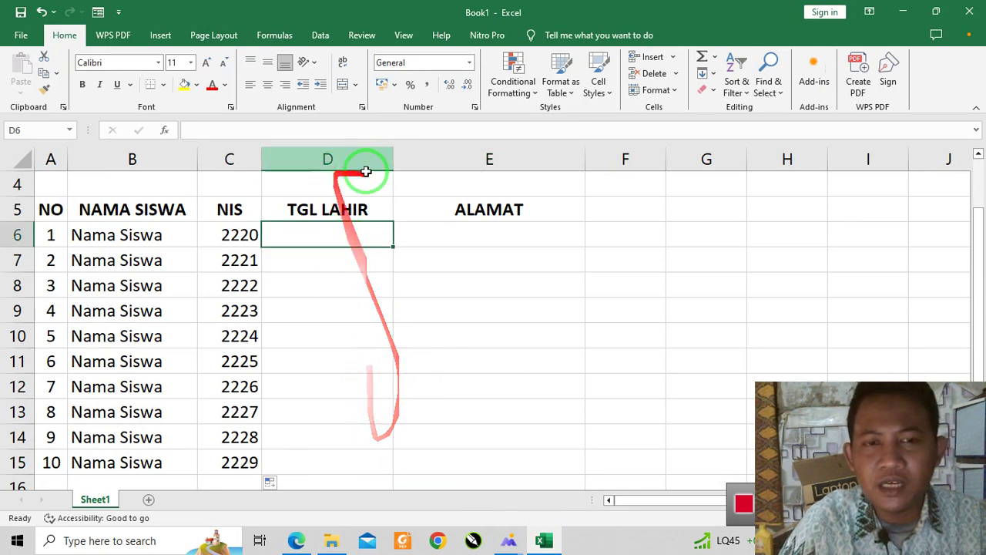
drag(393, 166, 457, 165)
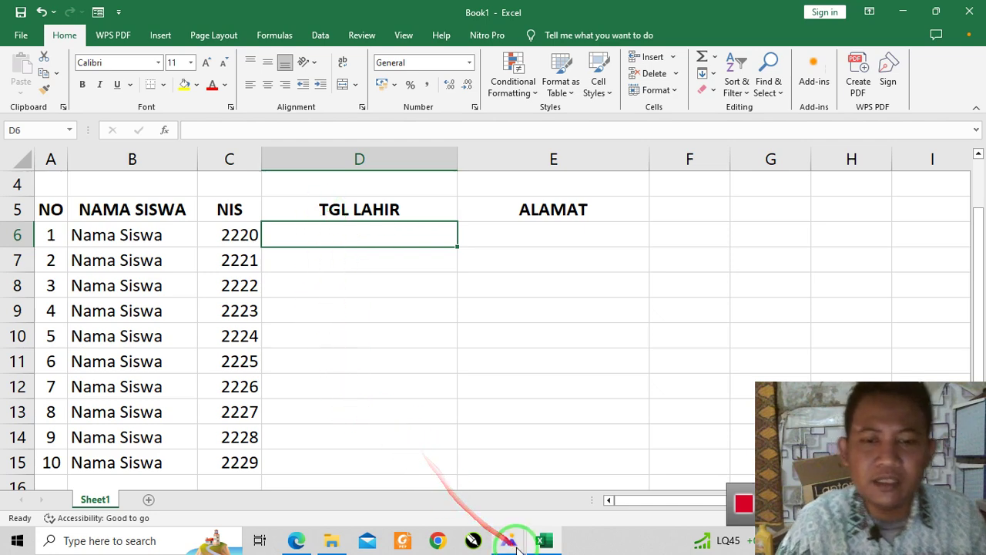
- Enter the first student's birthplace, Jakarta, and date of birth in cell D6 under TGL LAHIR
text(Jakarta, 1)
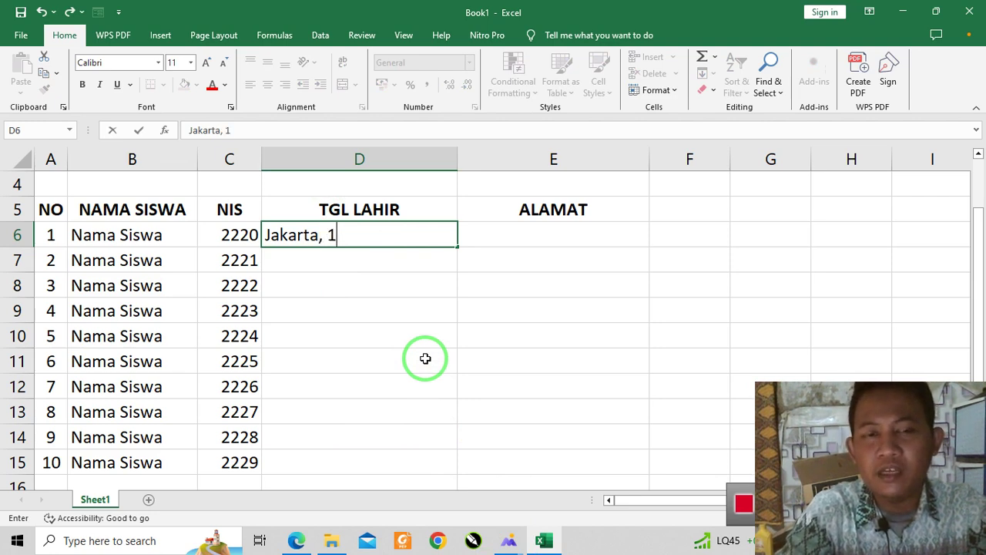
text(8 Agus)
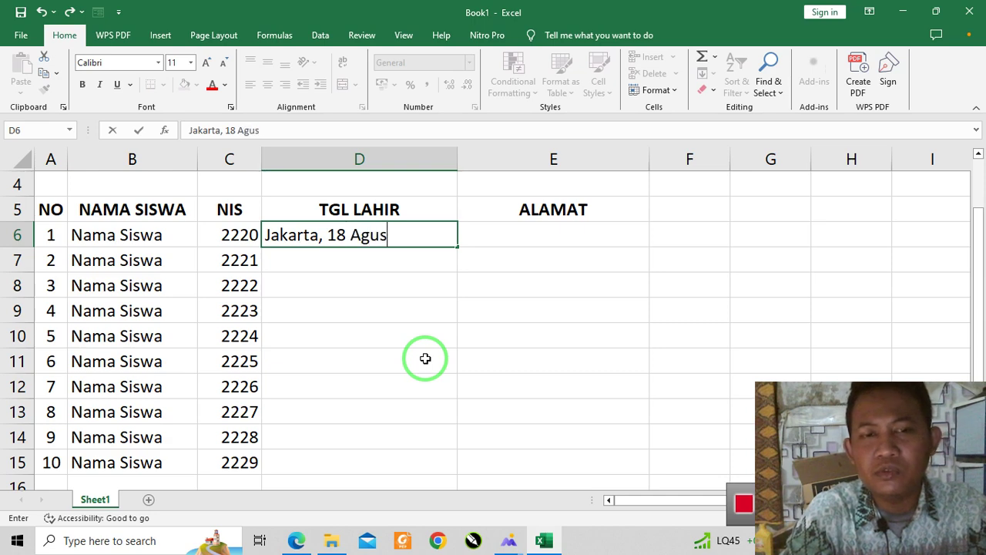
text(tus)
scroll(426, 358, down, 3)
scroll(426, 358, up, 3)
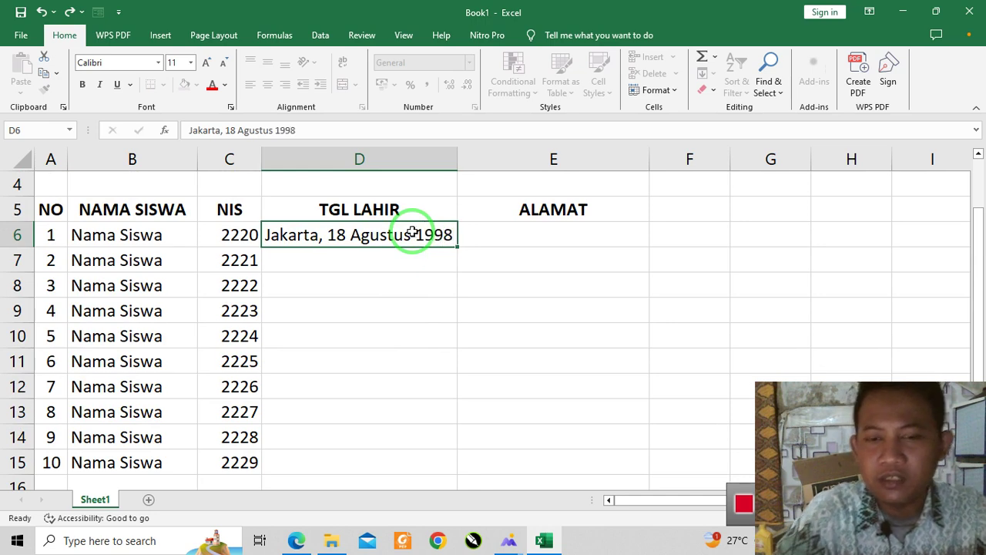
- Check the TGL.LAHIR column in the WPS Photos worksheet image, and fill the birthplace-and-date entry in Excel from D6 down to D15
key(Return)
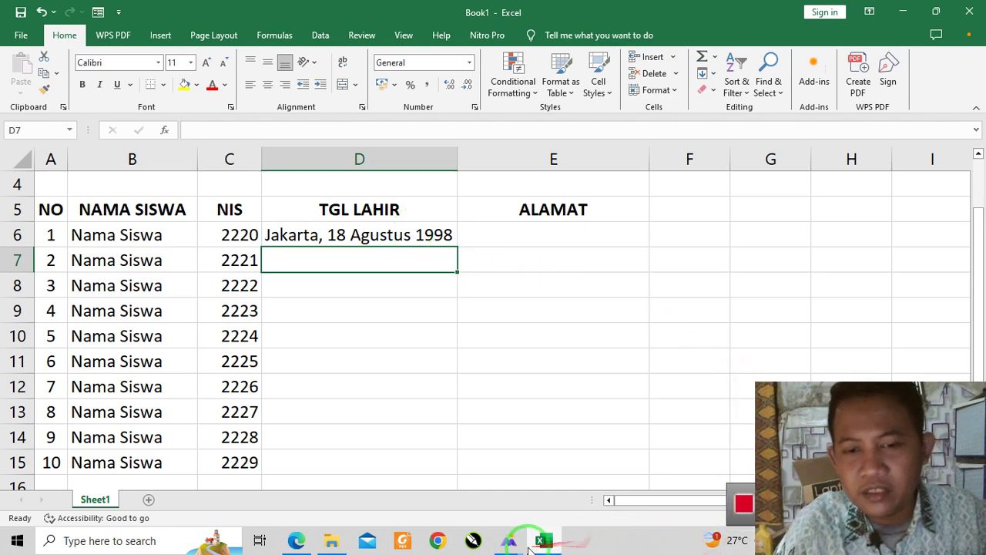
mouse_move(510, 539)
click(562, 451)
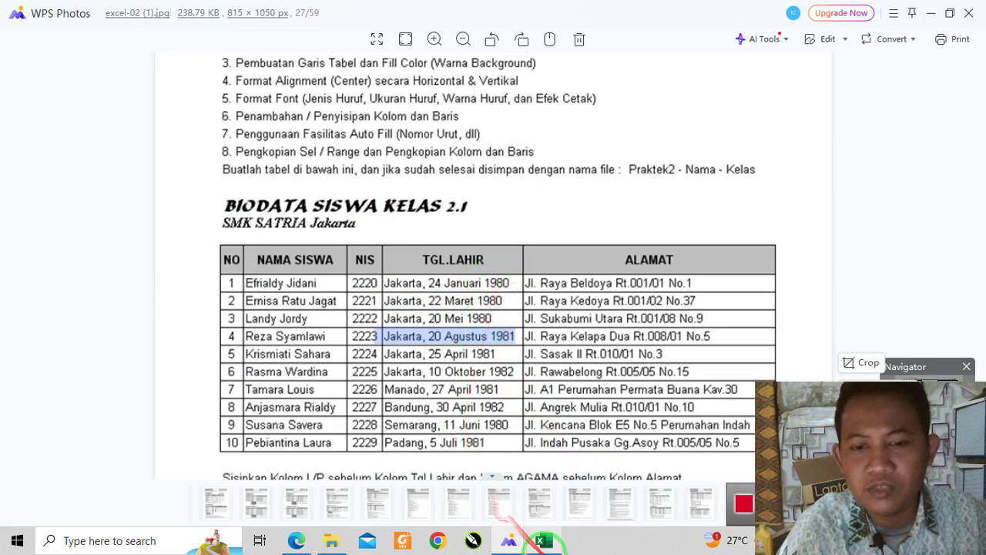
click(543, 540)
click(435, 330)
click(405, 241)
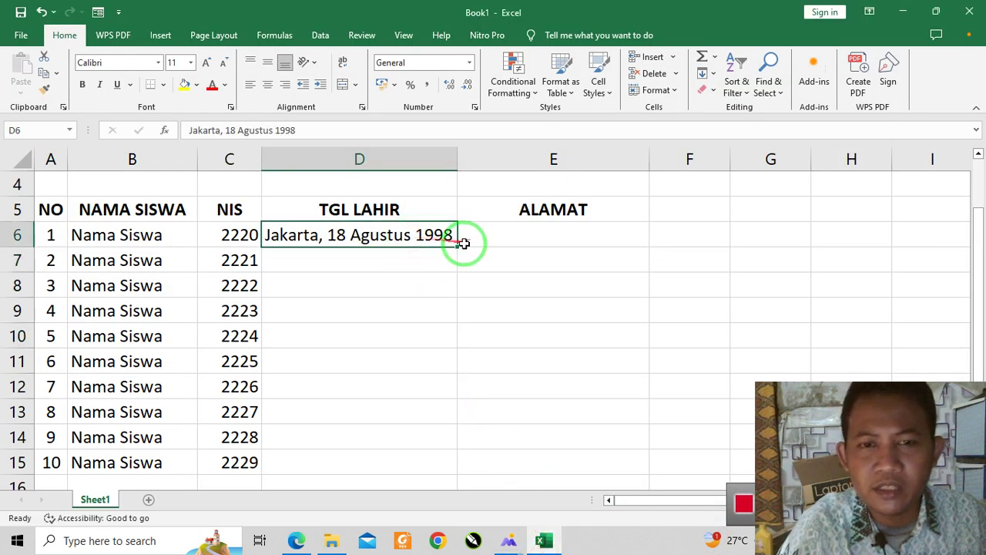
drag(458, 247, 416, 466)
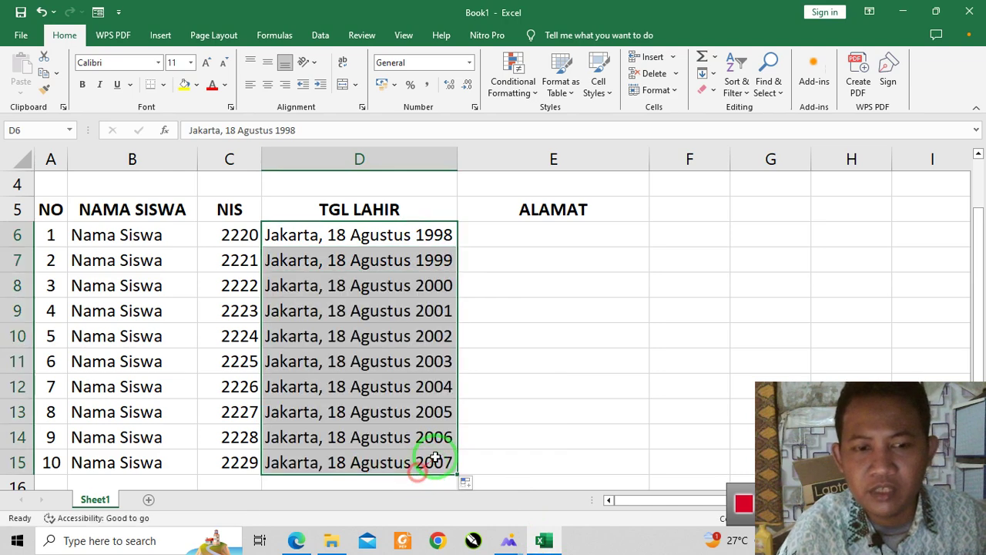
click(529, 312)
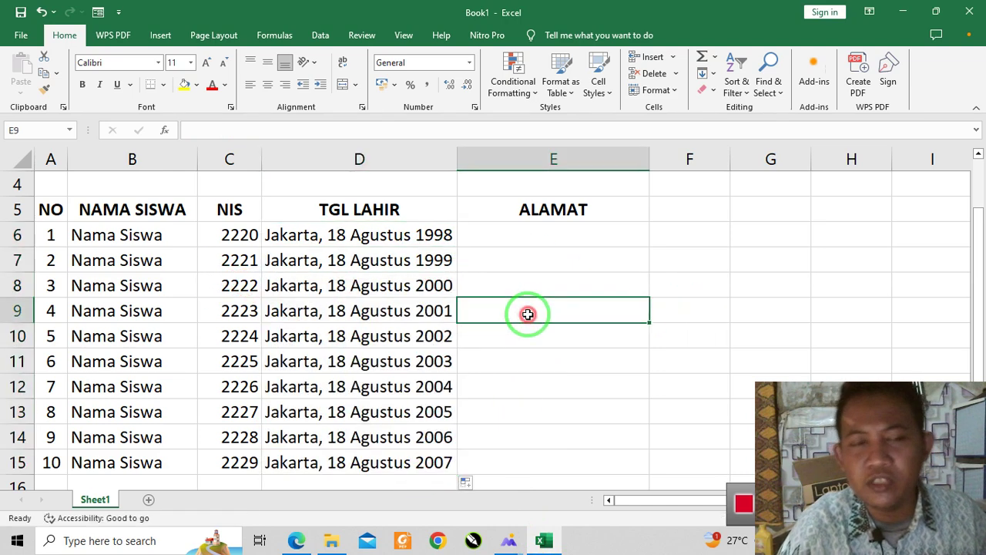
click(431, 286)
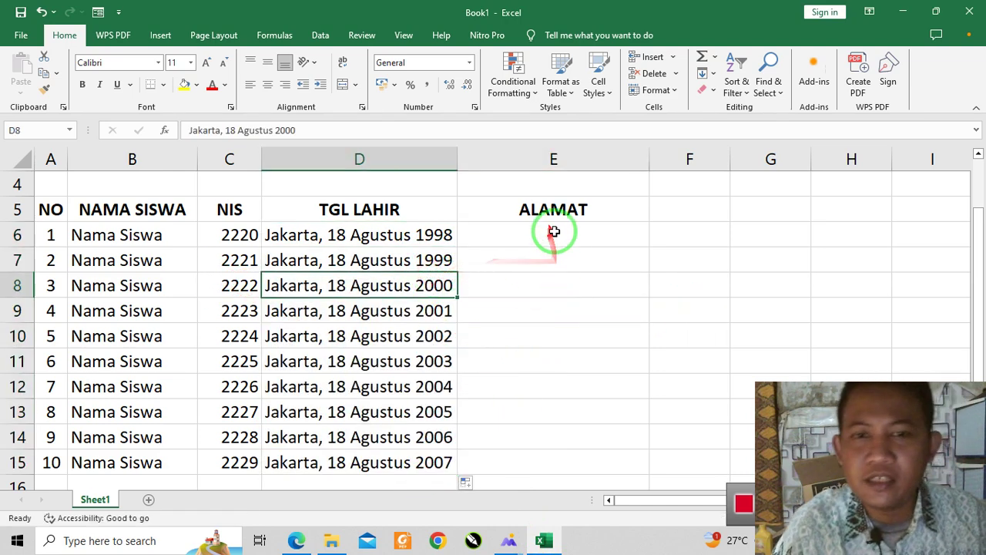
- Check the worksheet image in WPS Photos, and enter the first student's street address in Excel cell E6 under ALAMAT
click(555, 233)
click(545, 540)
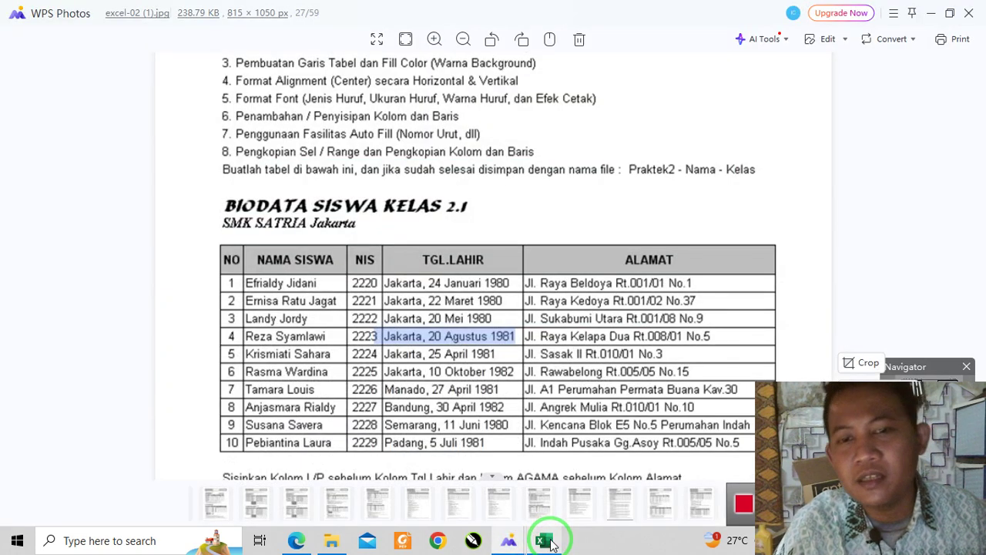
click(549, 541)
click(558, 247)
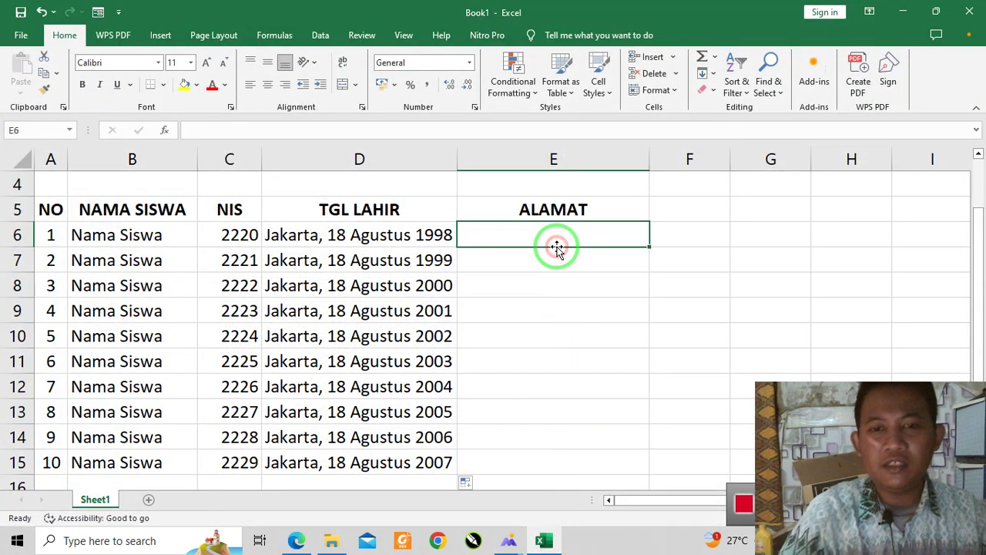
text(Jl)
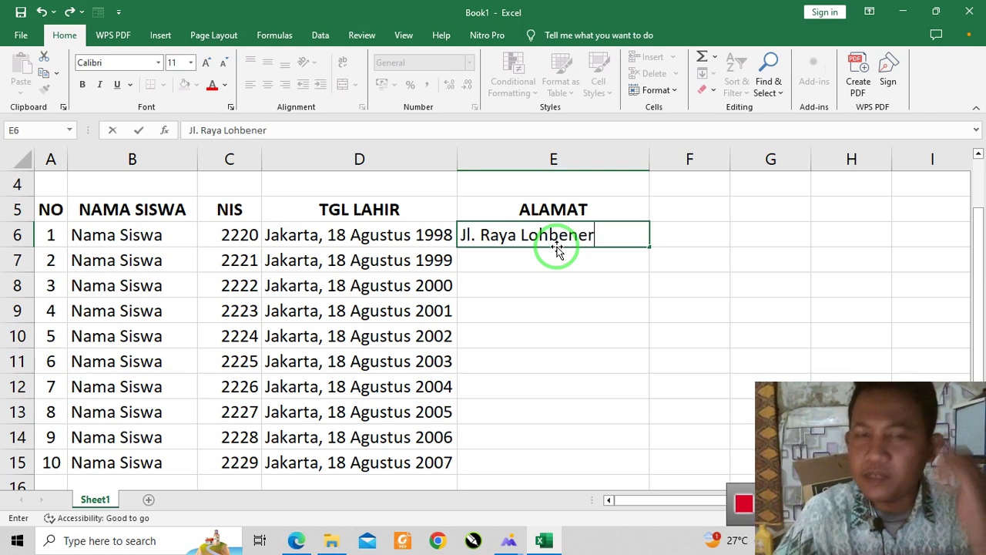
text(. Raya Lohbener)
click(573, 288)
- Check the ALAMAT column in the WPS Photos worksheet image, and fill the address in Excel from E6 down to E15
mouse_move(511, 545)
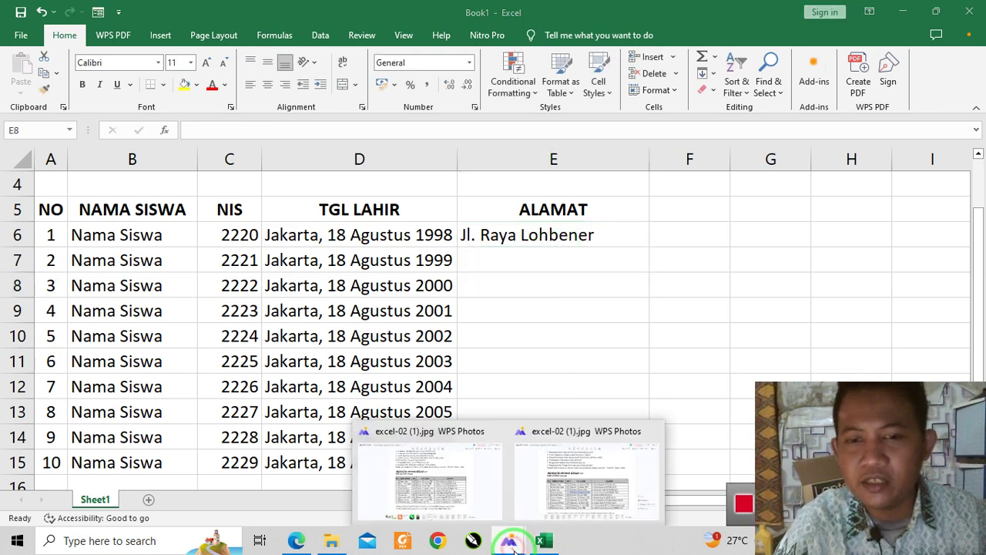
click(577, 473)
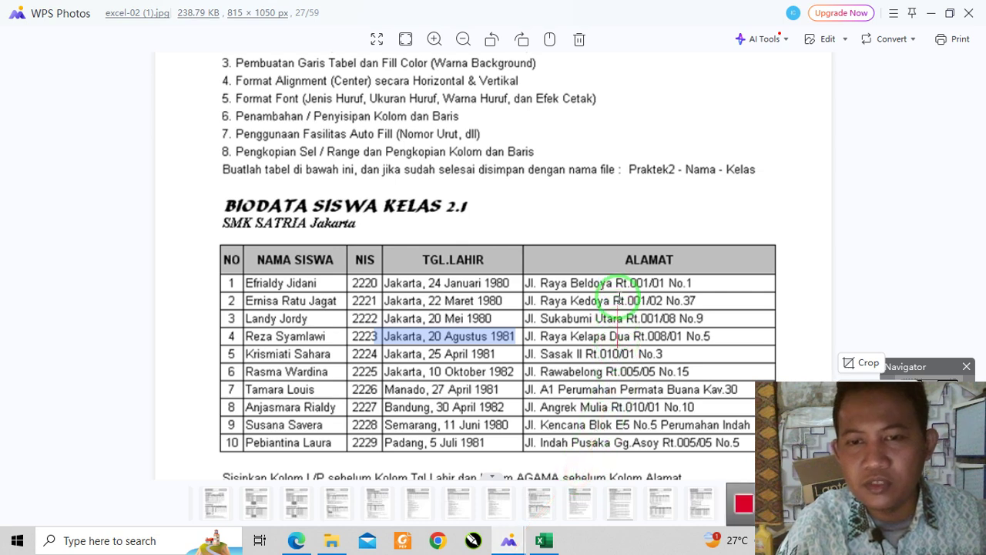
click(544, 540)
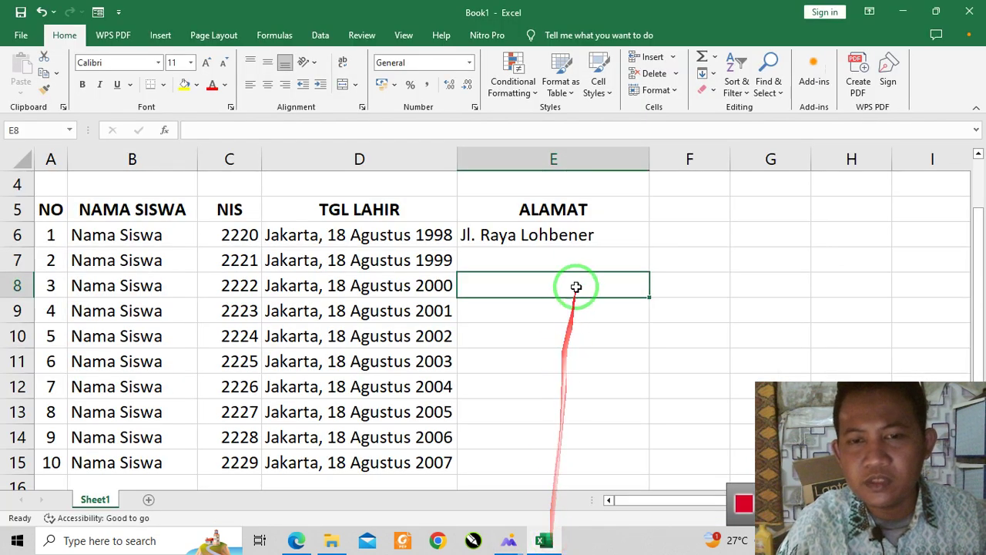
click(591, 249)
click(593, 235)
drag(650, 245, 625, 472)
click(370, 381)
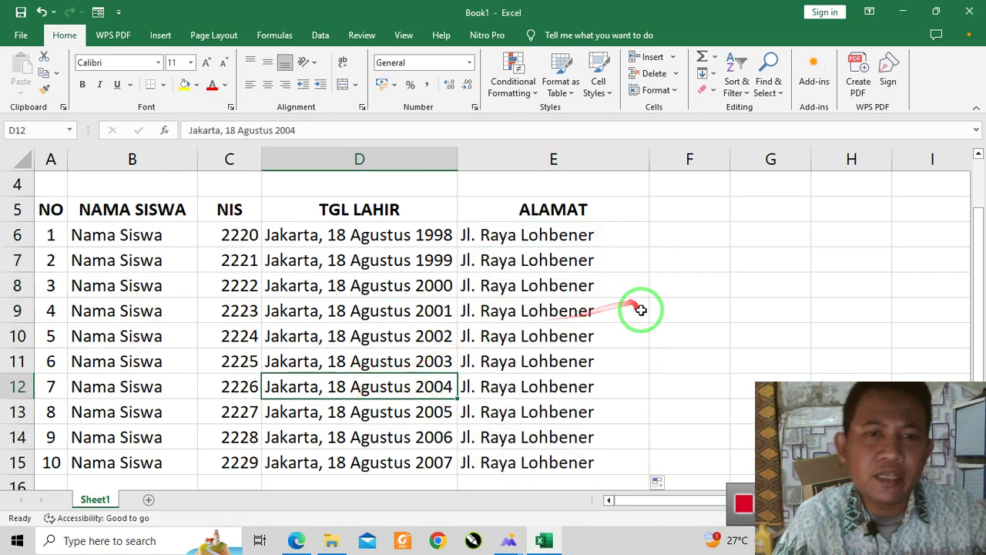
- Review the filled table in Excel, compare it with the enlarged worksheet image in WPS Photos, and return to Excel
ctrl+scroll(665, 318, down, 3)
ctrl+scroll(668, 320, up, 2)
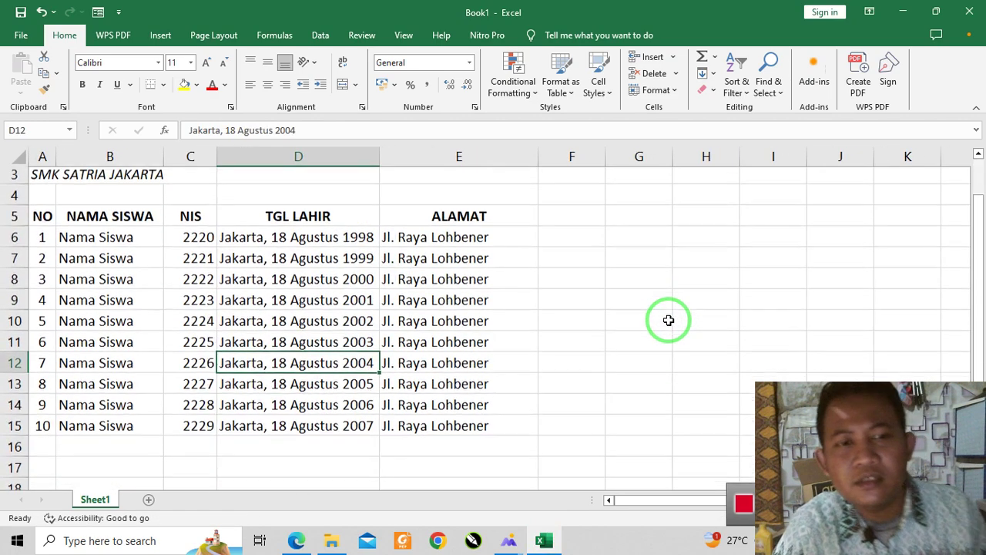
scroll(669, 319, down, 1)
scroll(669, 320, up, 2)
scroll(669, 320, down, 1)
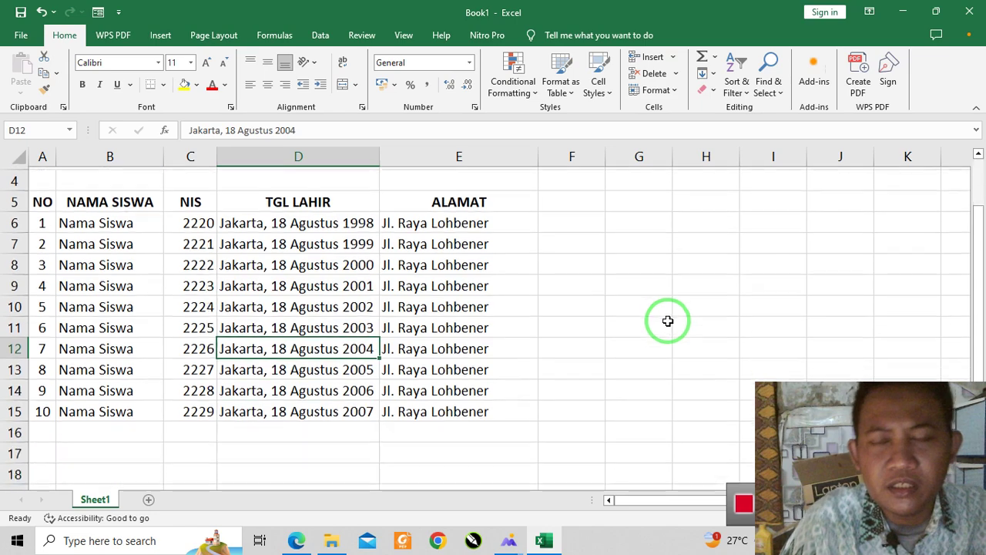
click(594, 383)
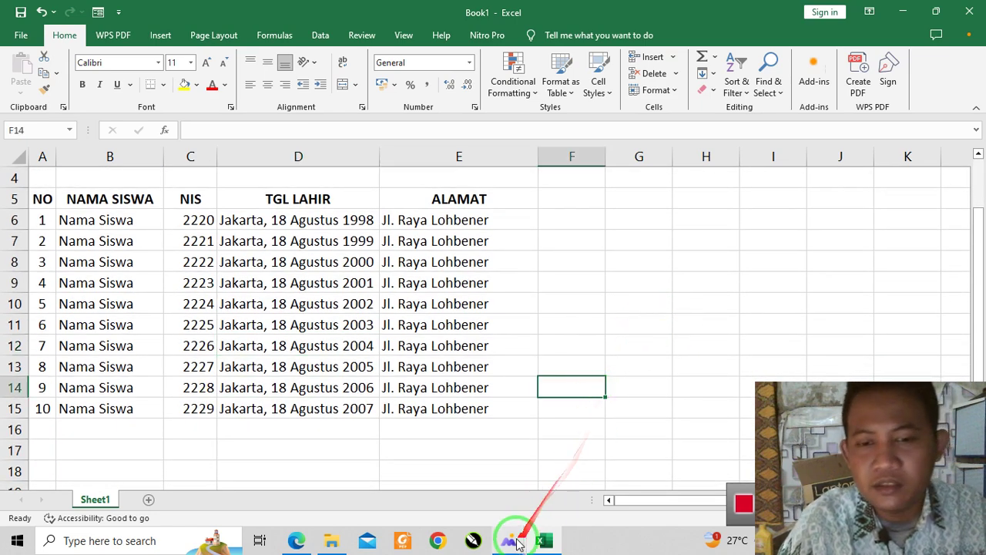
mouse_move(511, 532)
click(623, 482)
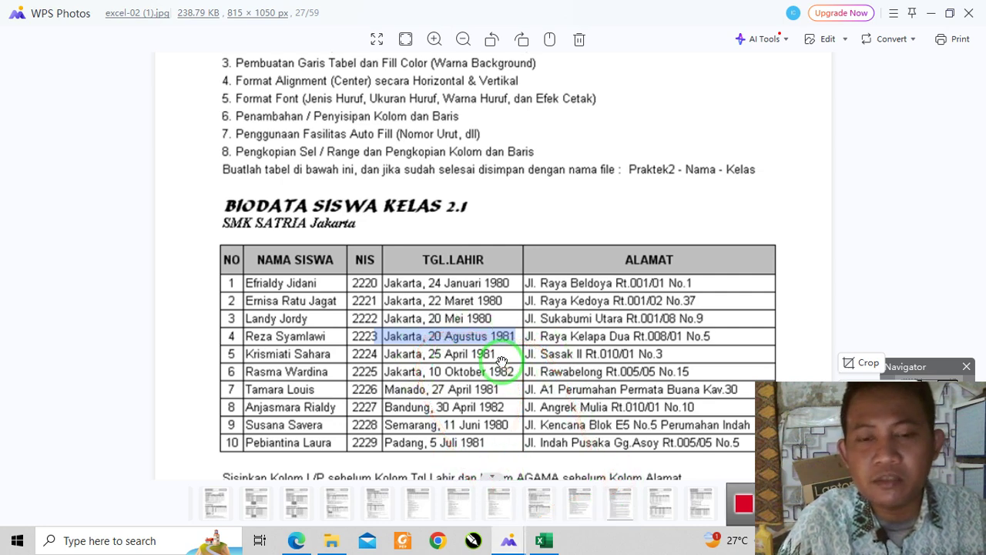
click(542, 540)
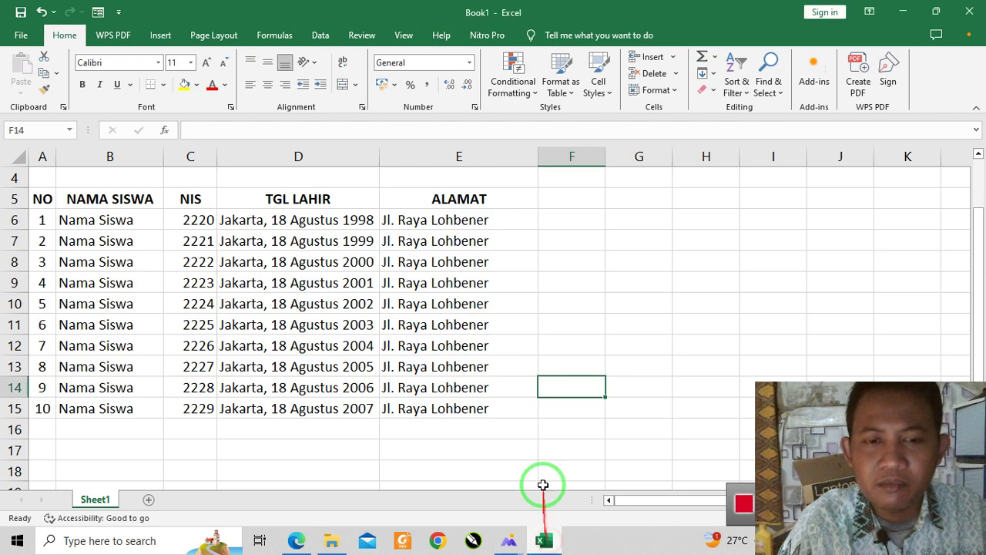
click(554, 287)
click(477, 198)
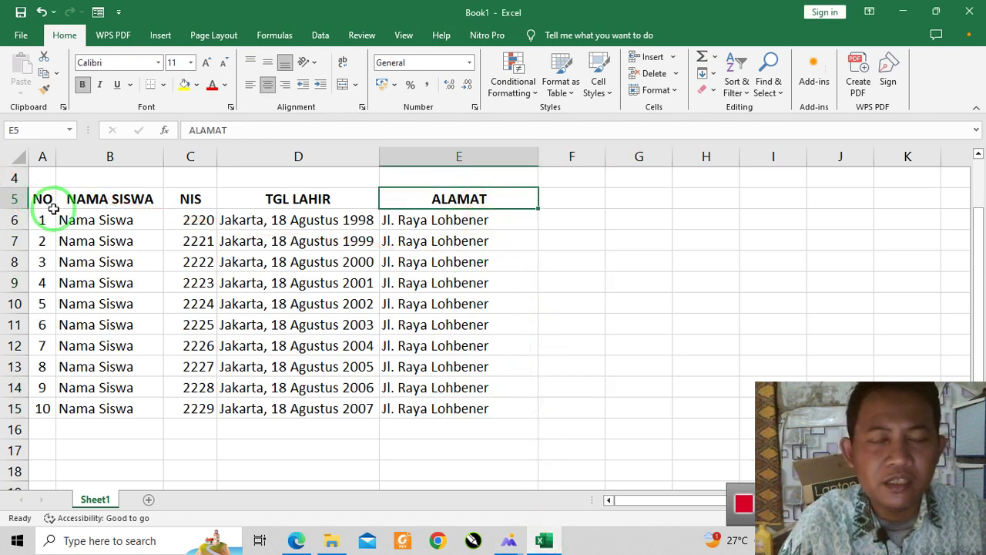
click(509, 540)
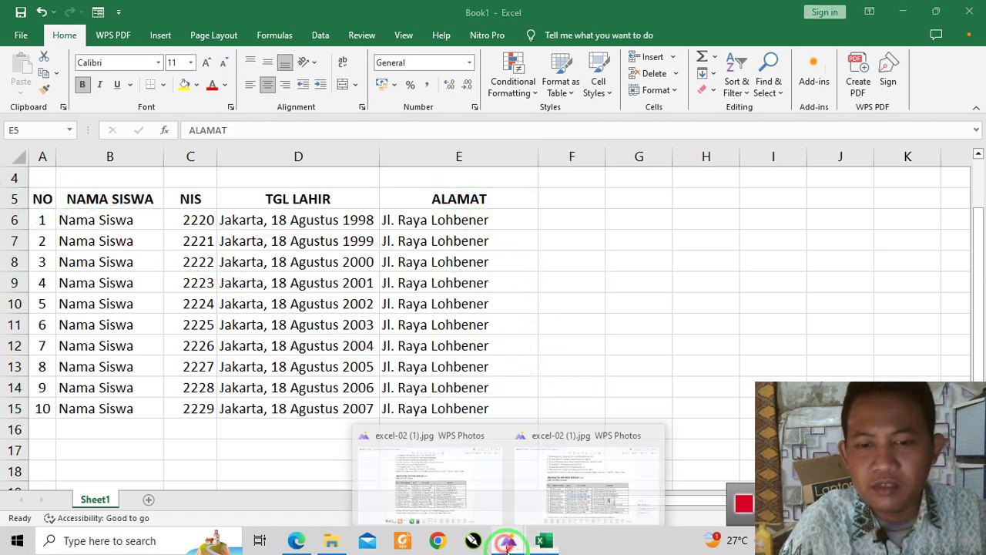
click(567, 478)
click(434, 38)
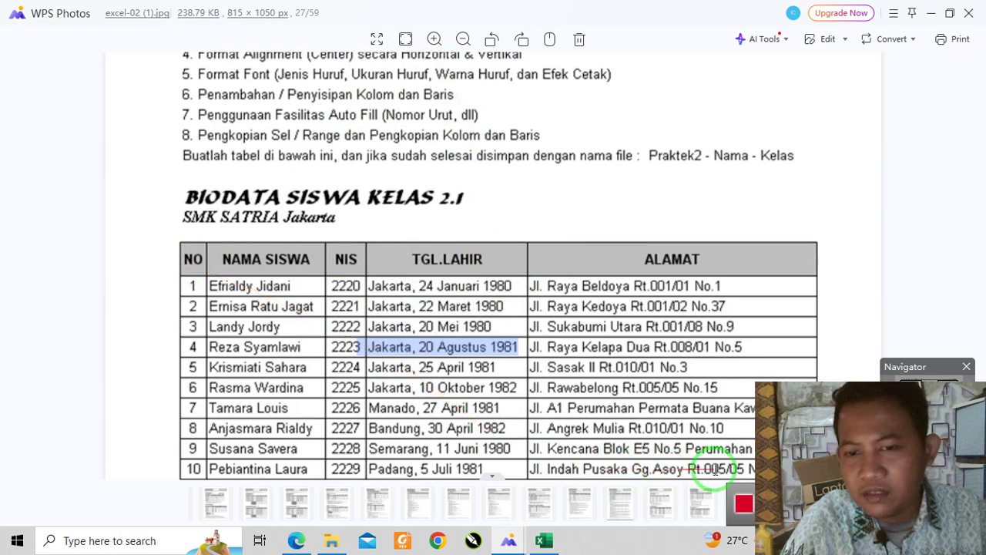
click(544, 540)
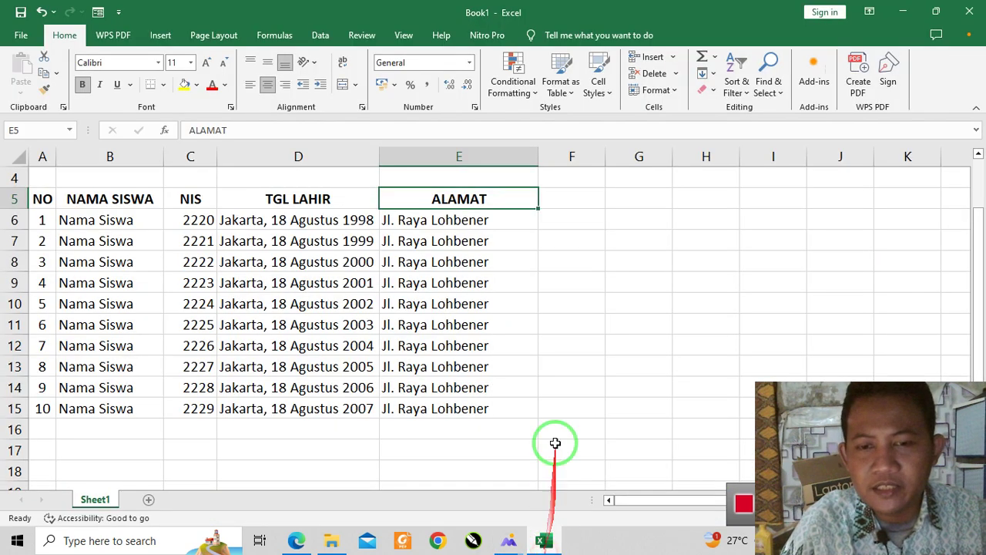
- Apply All Borders to the whole student table in A5:E15, including the header row
mouse_move(43, 199)
mouse_down()
mouse_move(126, 198)
mouse_move(440, 308)
mouse_move(453, 413)
mouse_up()
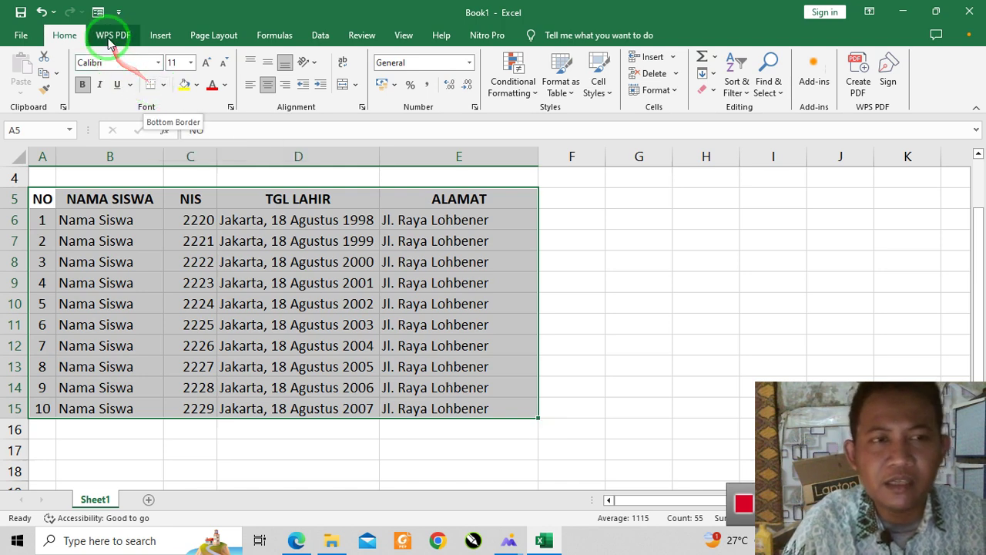
drag(156, 94, 271, 356)
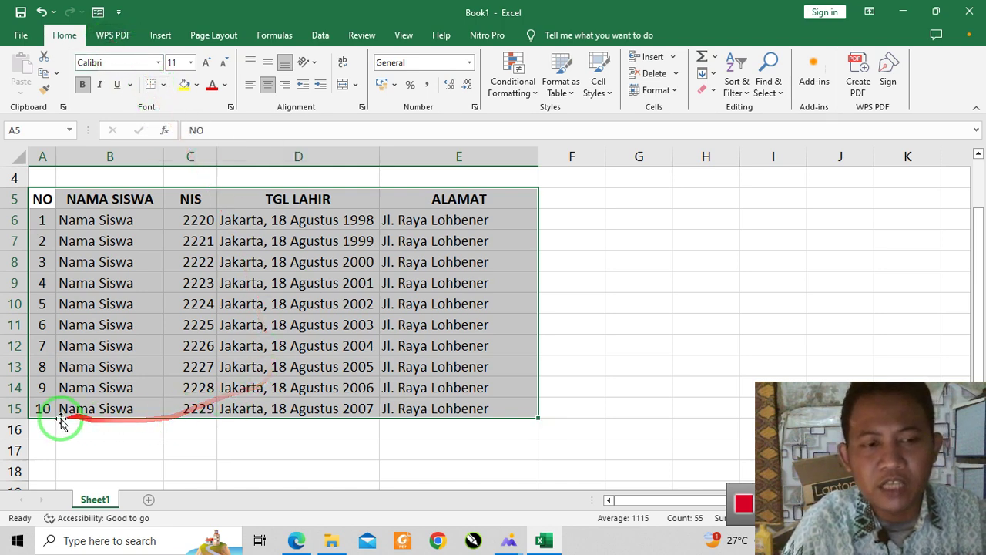
click(163, 84)
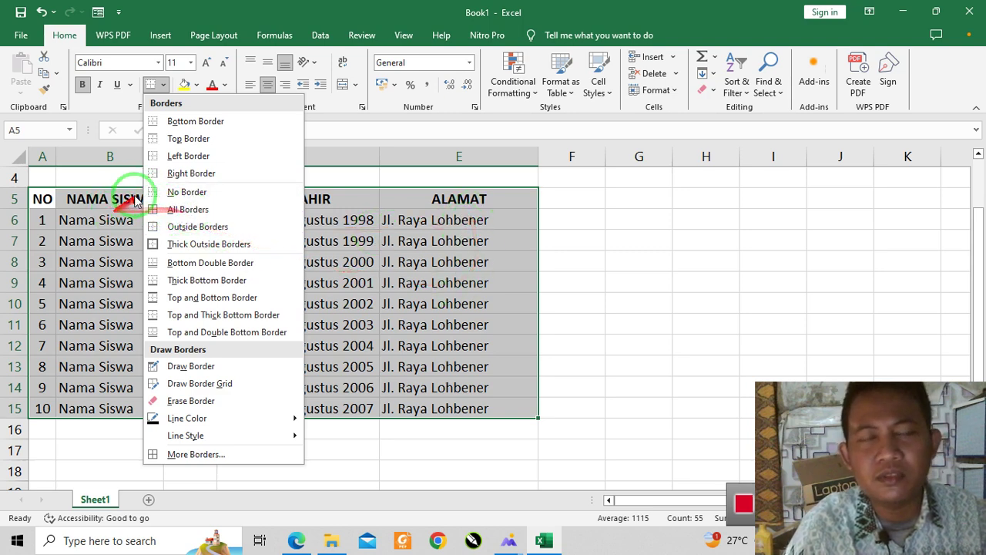
click(166, 86)
click(168, 86)
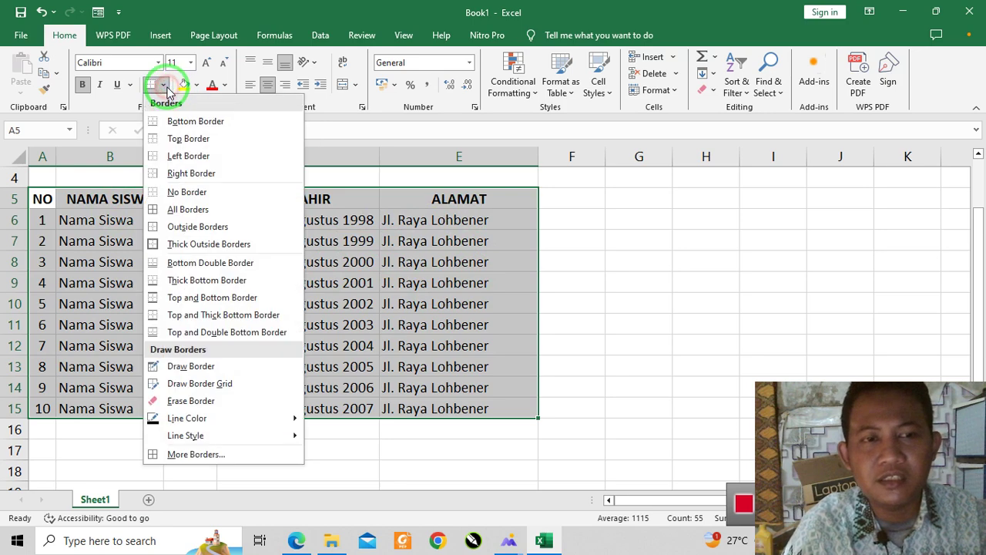
click(167, 207)
click(610, 236)
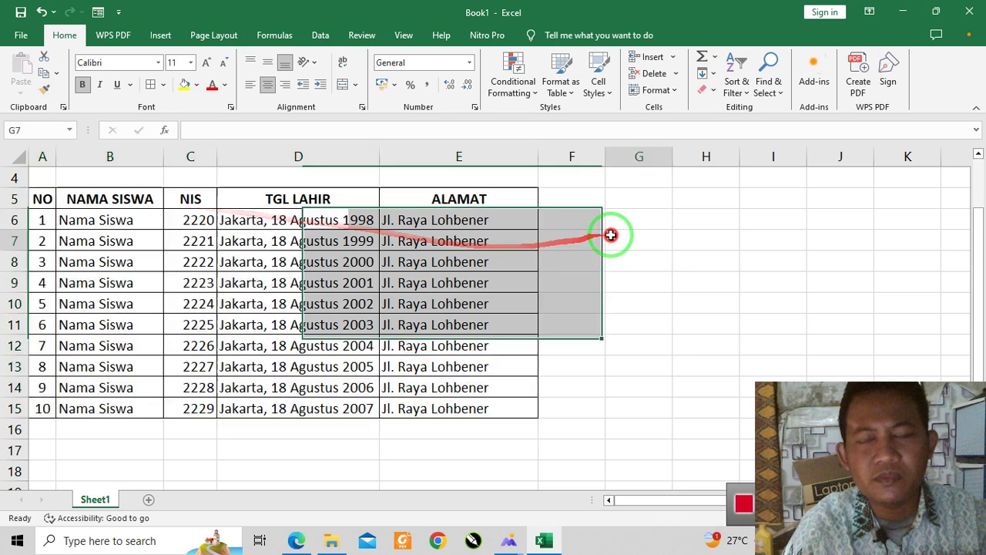
click(406, 281)
- Check the header shading in the WPS Photos worksheet image, and fill the header cells A5:E5 in Excel with grey
scroll(412, 293, up, 1)
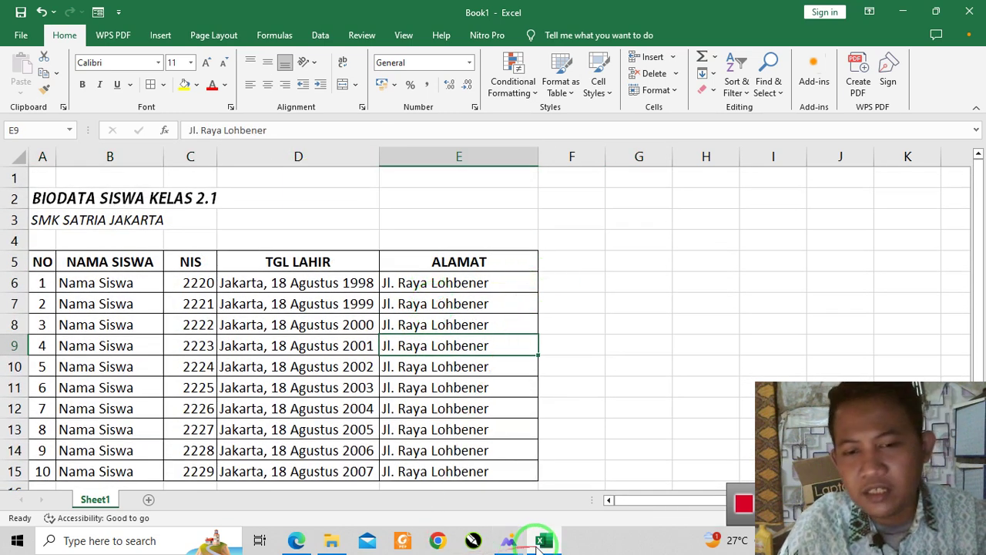
mouse_move(509, 539)
click(563, 494)
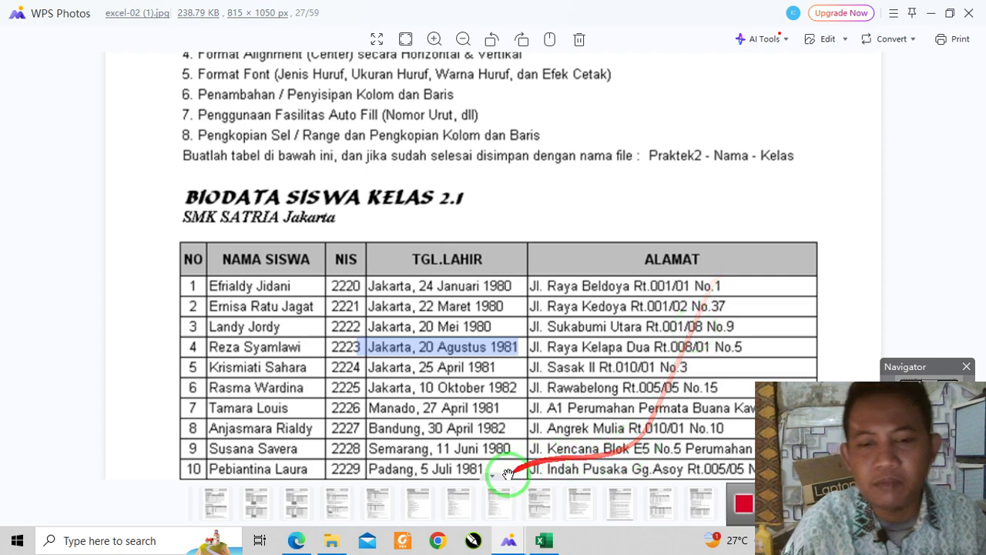
click(543, 540)
click(416, 417)
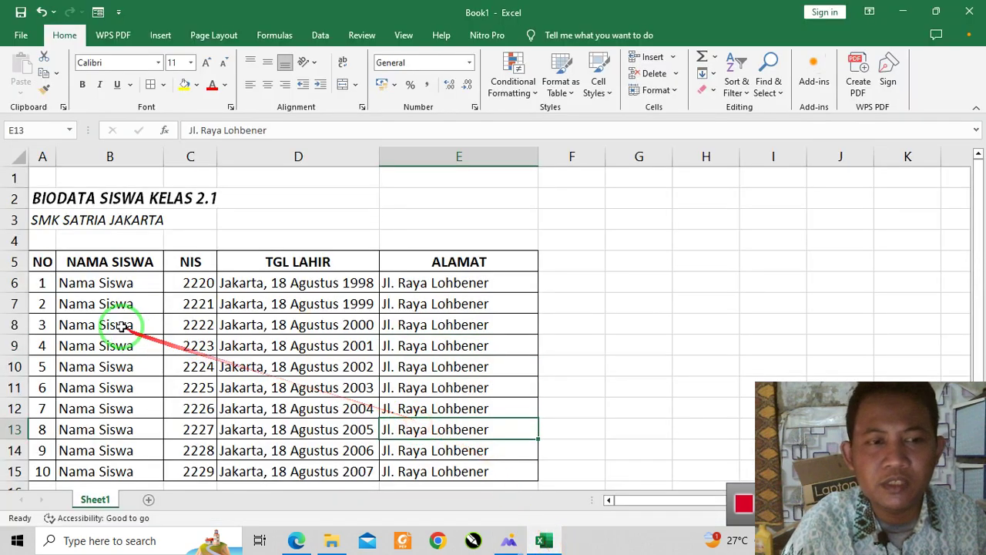
drag(42, 260, 486, 256)
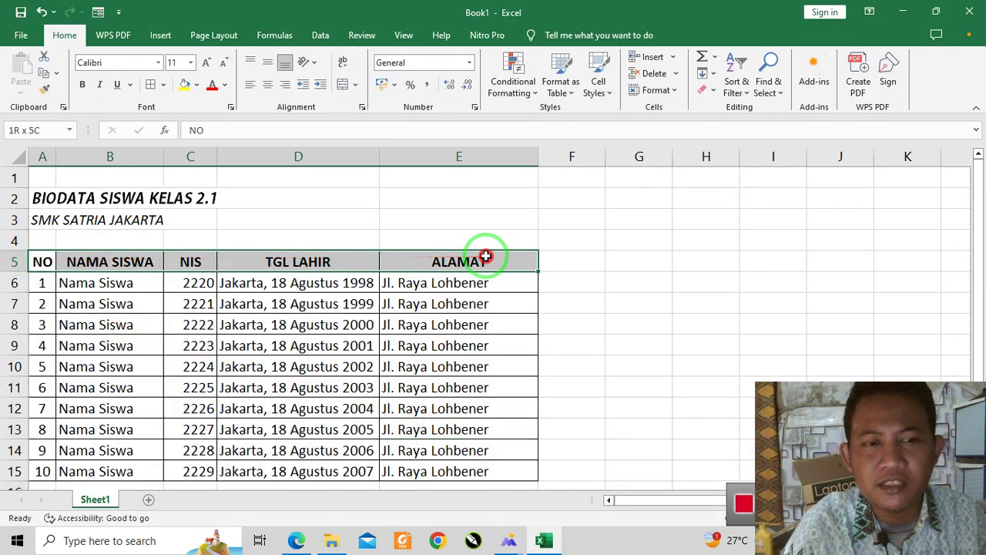
click(439, 324)
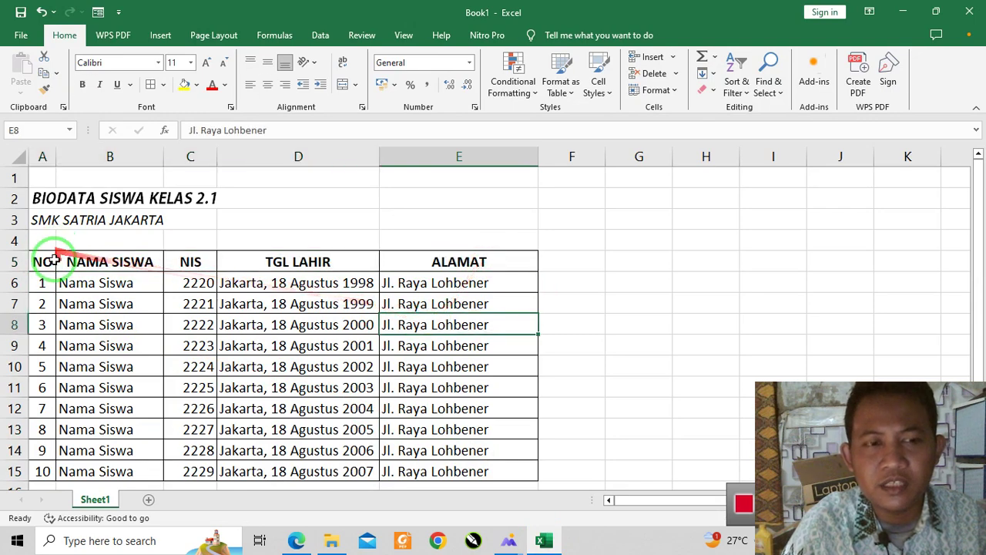
drag(34, 261, 484, 261)
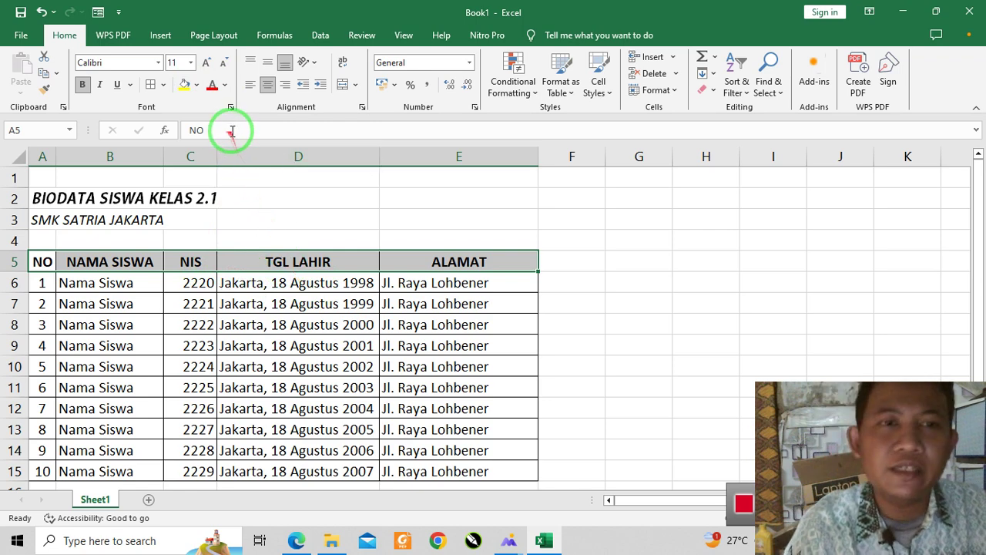
click(198, 86)
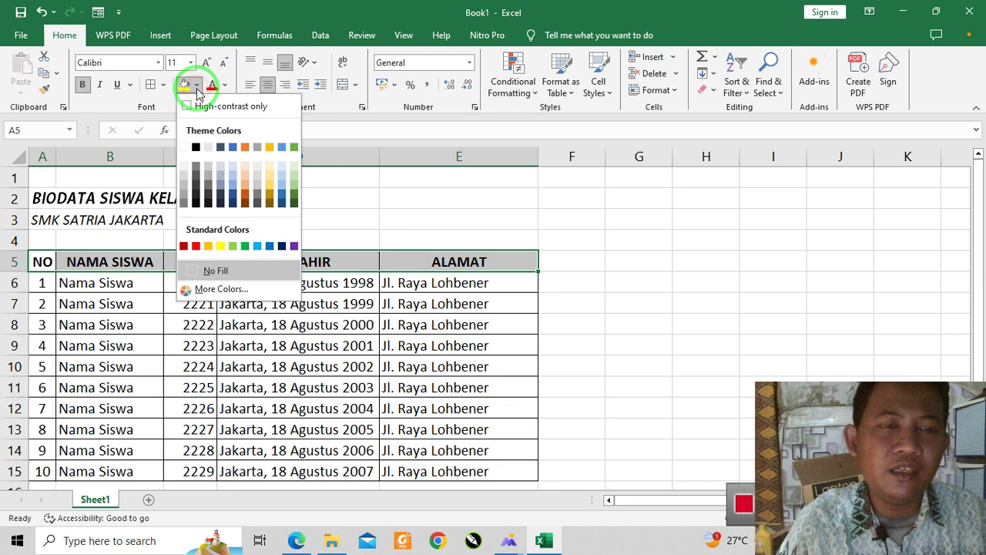
click(186, 202)
click(393, 304)
scroll(536, 313, down, 2)
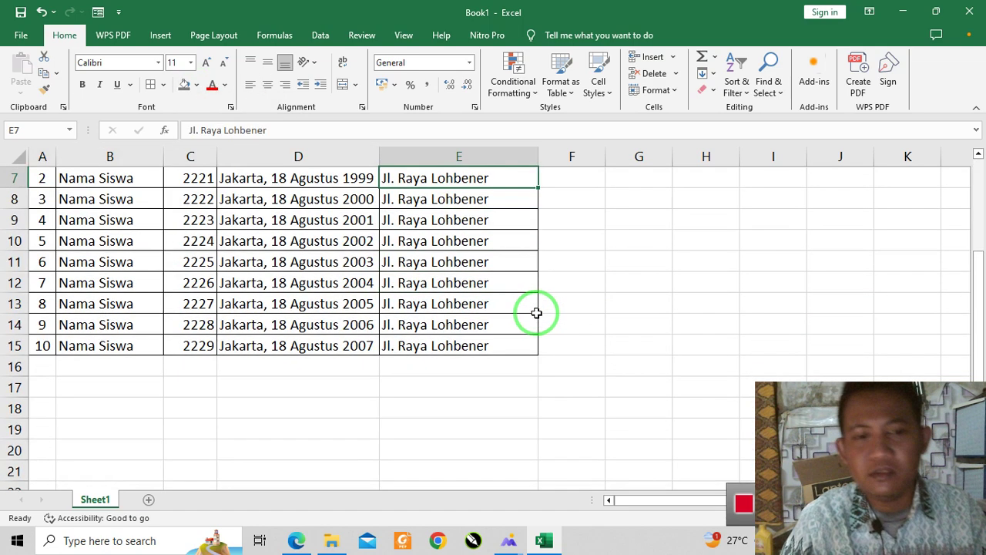
- Read the column and row insertion instructions below the table in the WPS Photos worksheet image, and return to the student table in Excel
scroll(536, 313, up, 1)
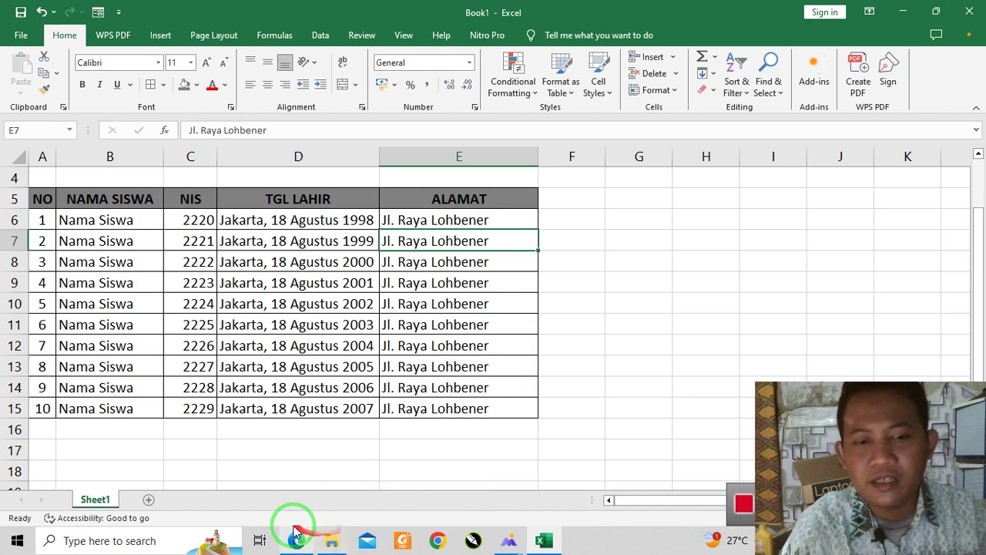
mouse_move(506, 538)
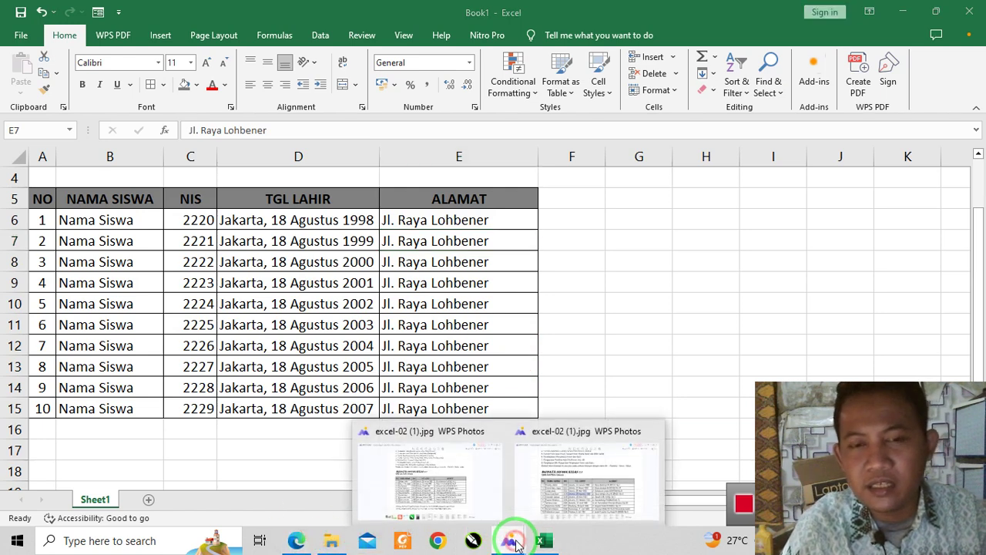
click(542, 454)
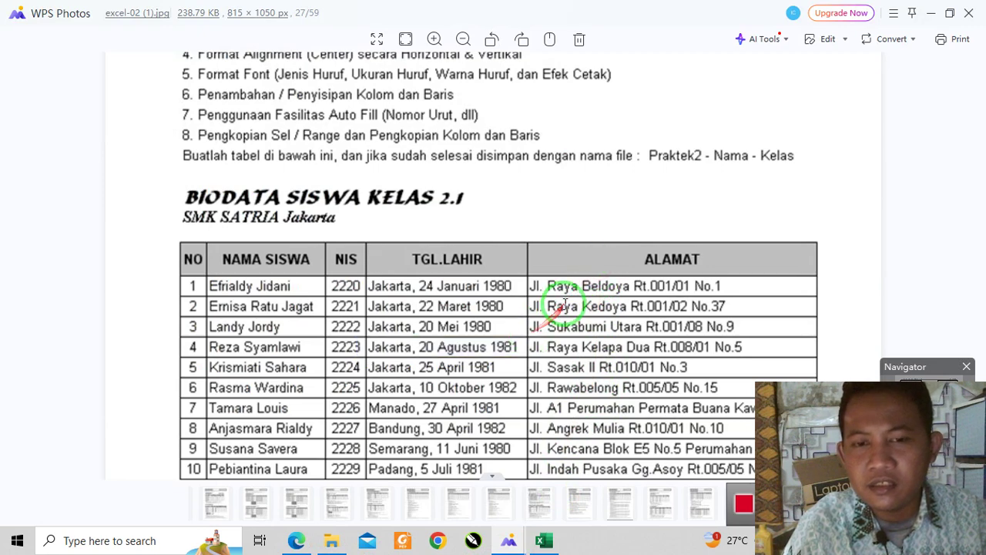
drag(571, 268, 577, 159)
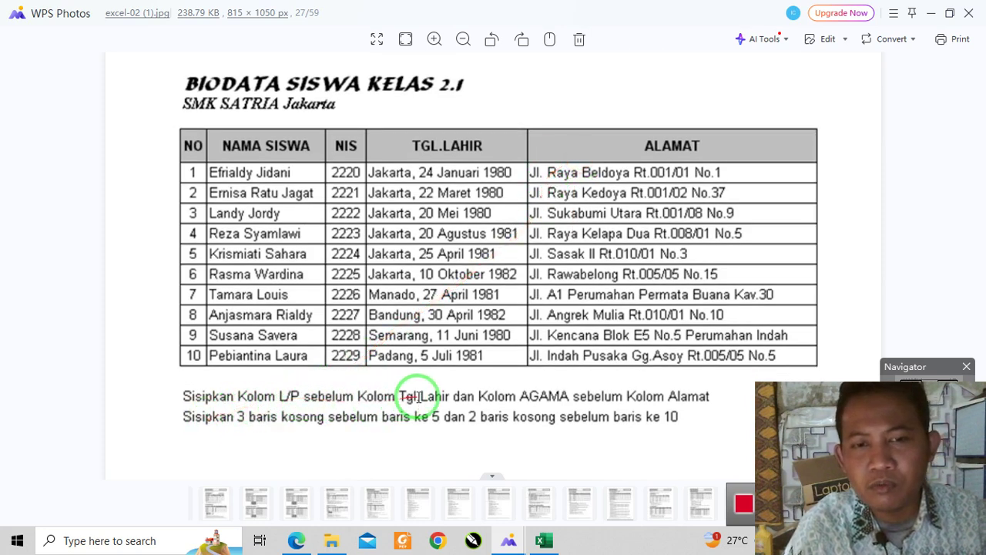
click(542, 541)
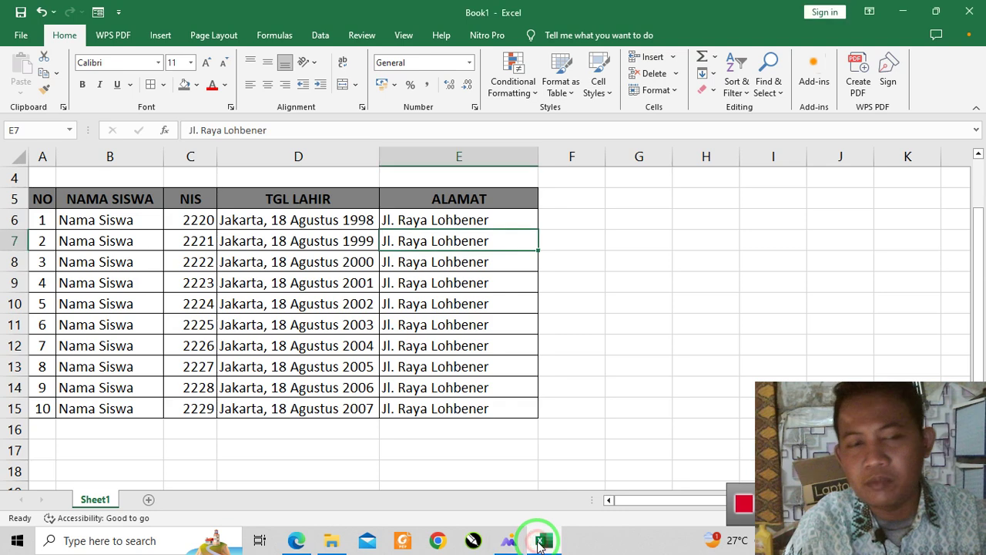
click(288, 365)
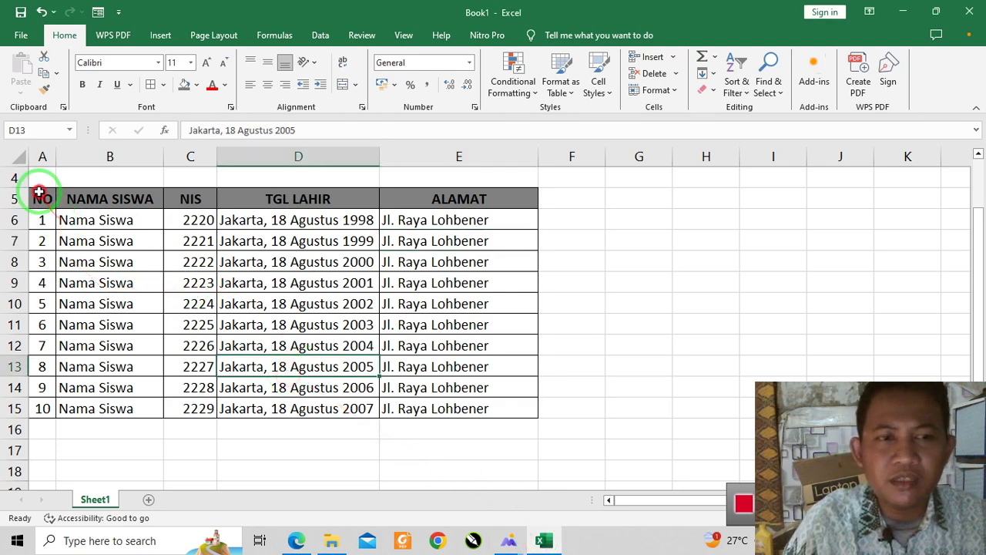
drag(38, 192, 513, 403)
click(462, 448)
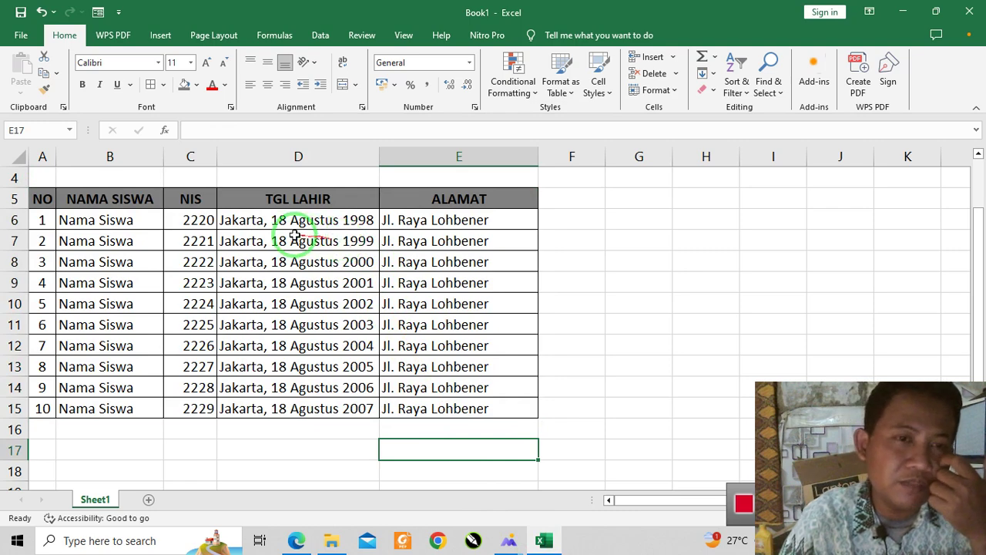
- Check the NIS column in the WPS Photos worksheet image, and center the NIS values C6:C15 horizontally in Excel
drag(194, 221, 192, 408)
mouse_move(510, 537)
click(521, 521)
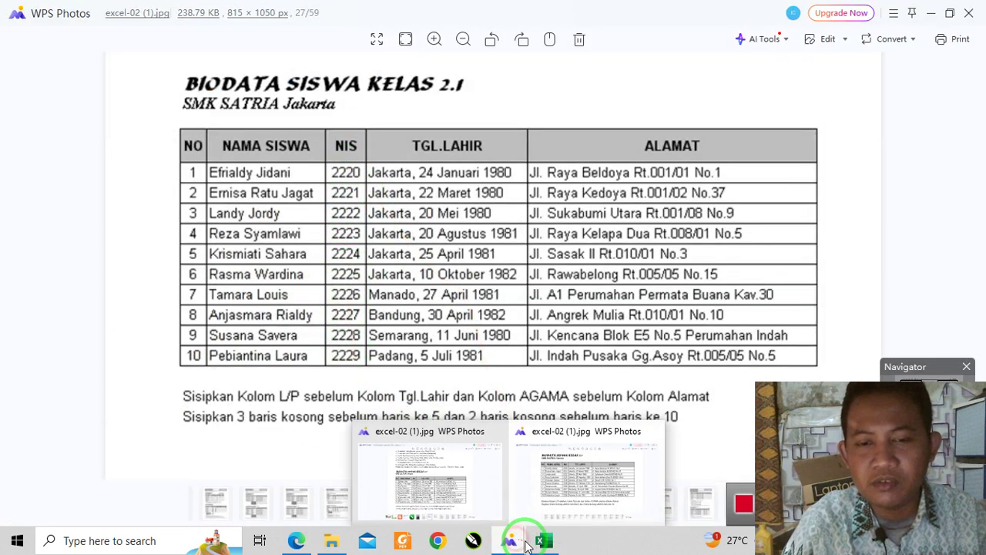
click(535, 542)
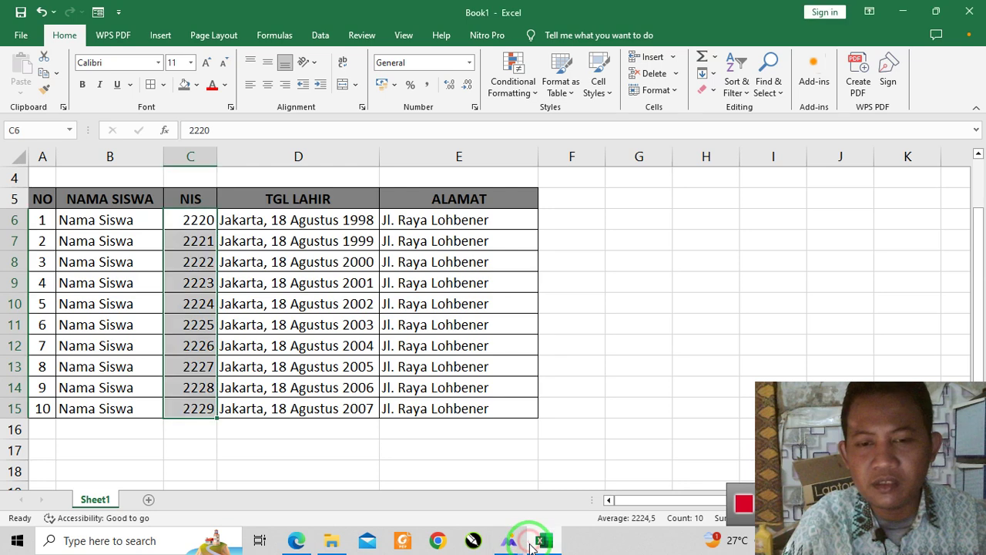
click(267, 84)
click(327, 367)
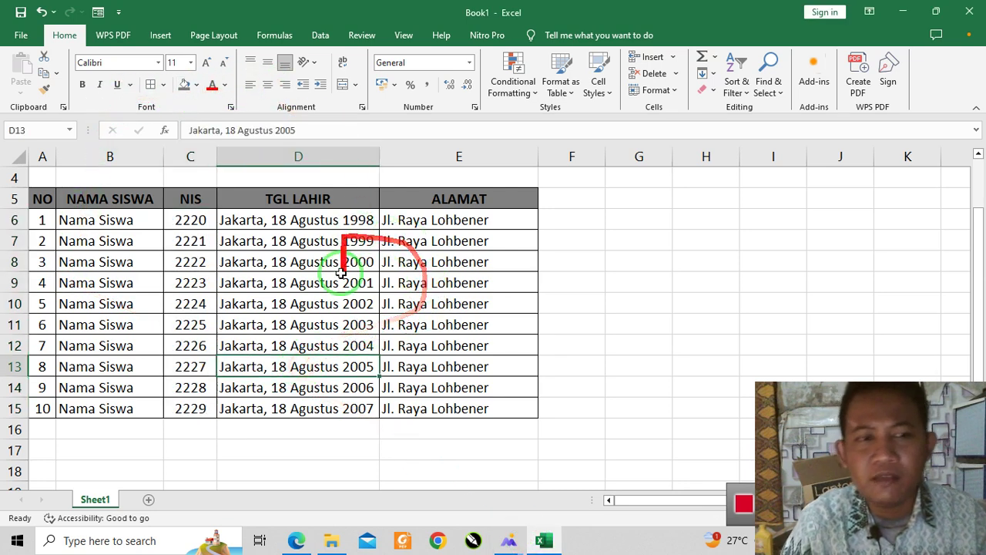
click(423, 437)
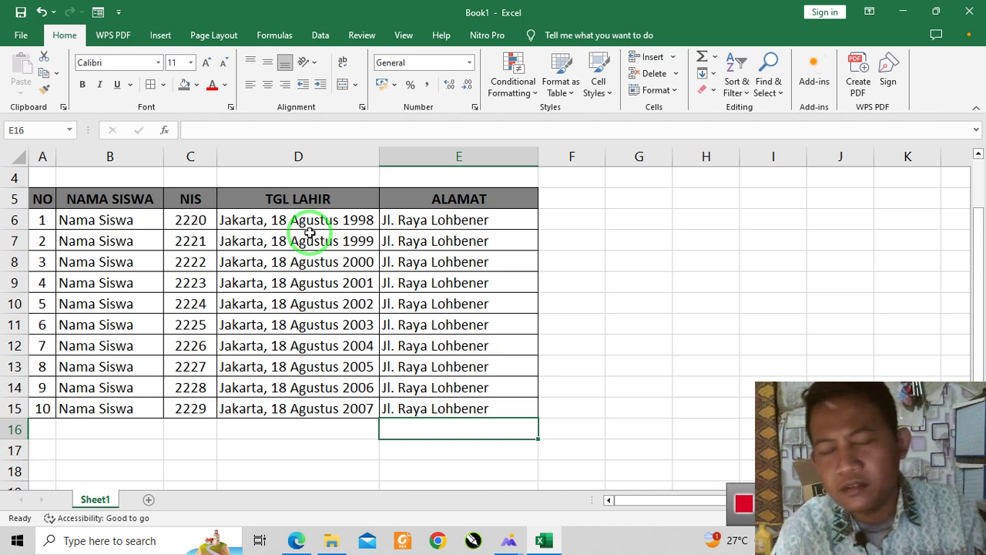
- Insert a new column before the TGL LAHIR column and enter the header L/P in D5
click(296, 201)
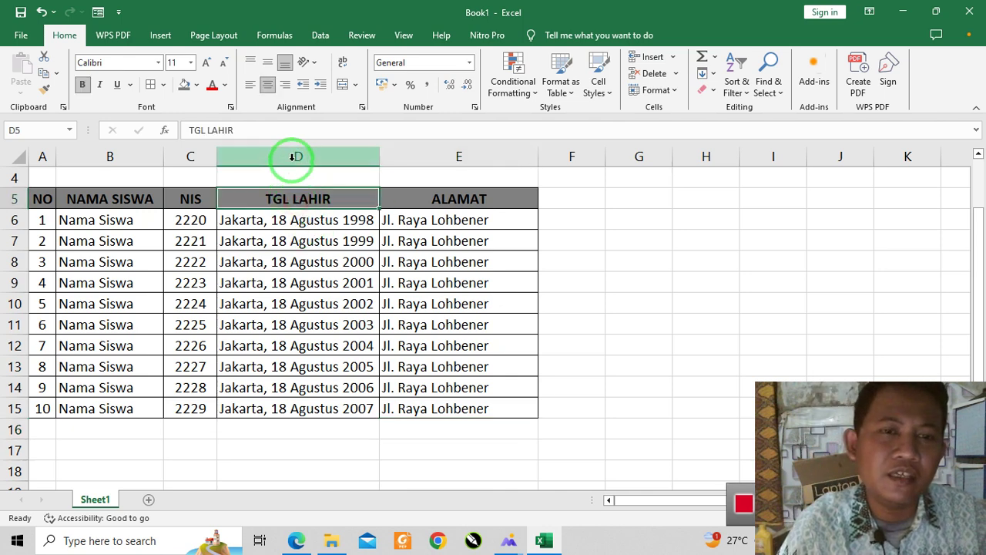
click(387, 283)
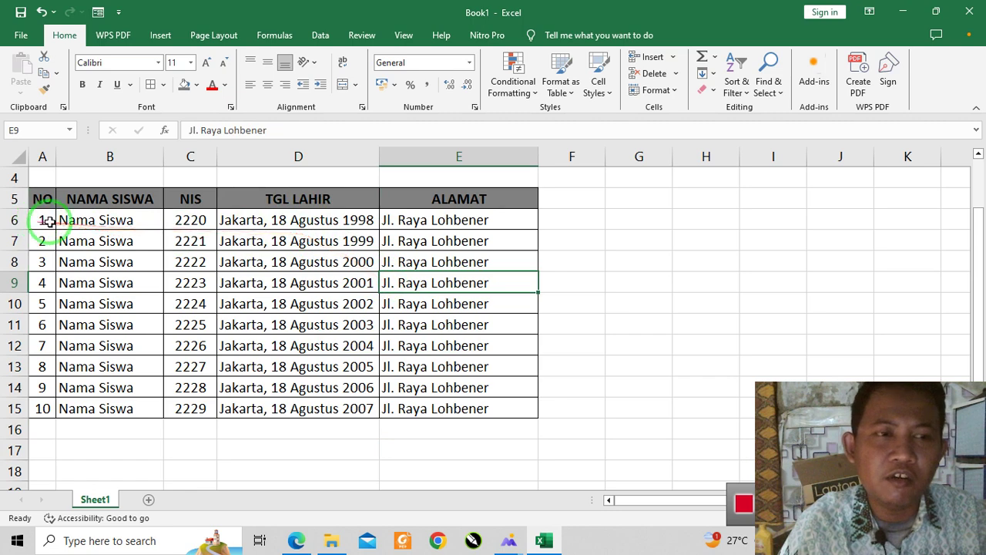
click(285, 154)
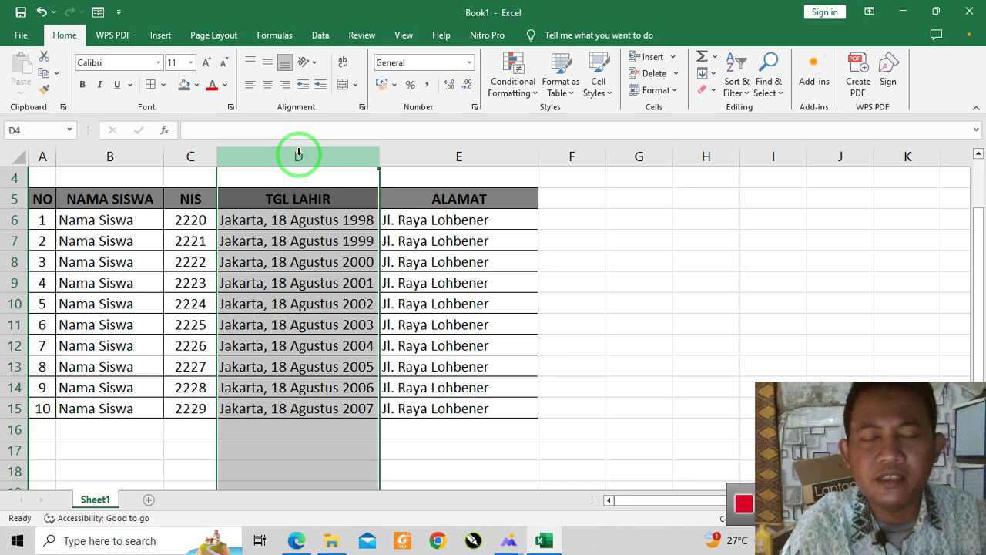
click(389, 179)
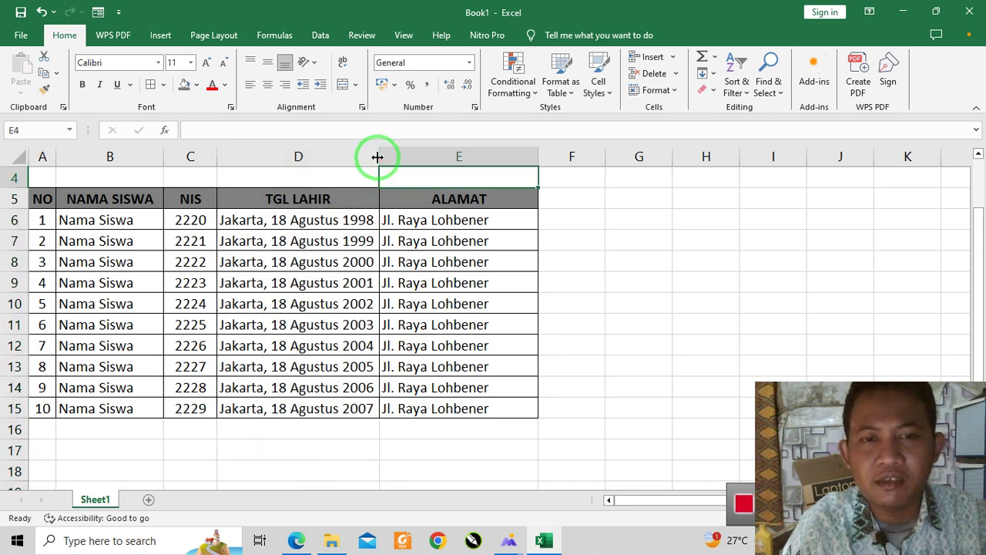
click(305, 154)
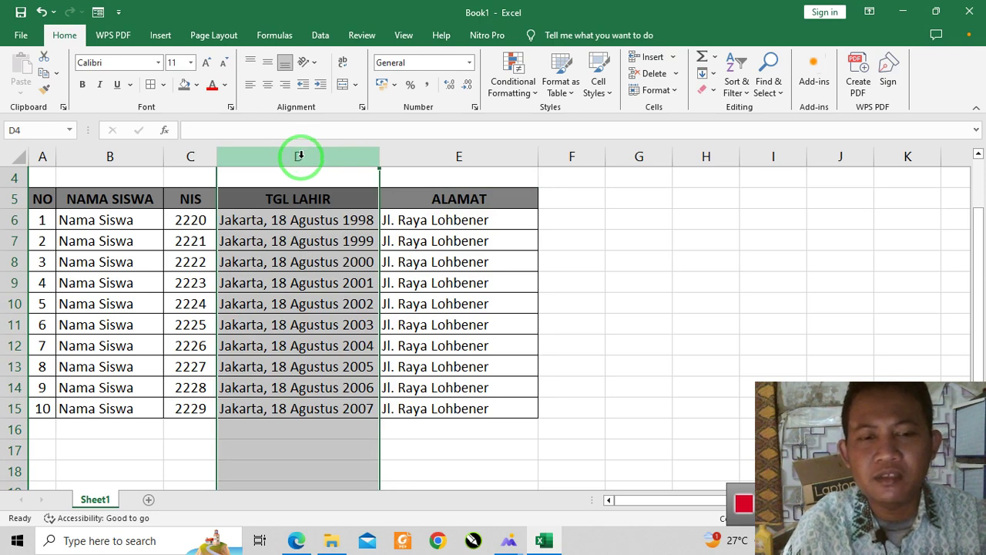
right_click(296, 164)
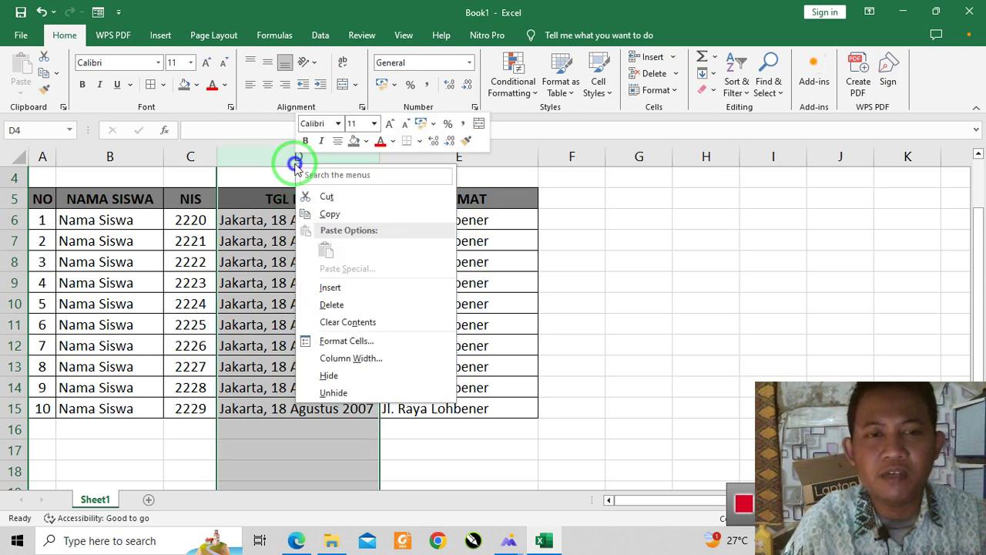
click(332, 288)
click(332, 345)
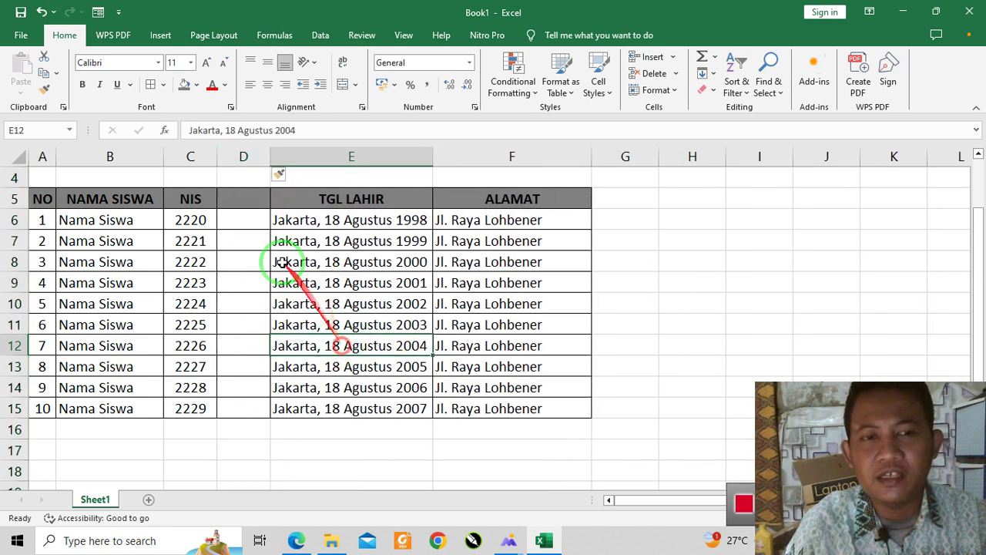
click(251, 199)
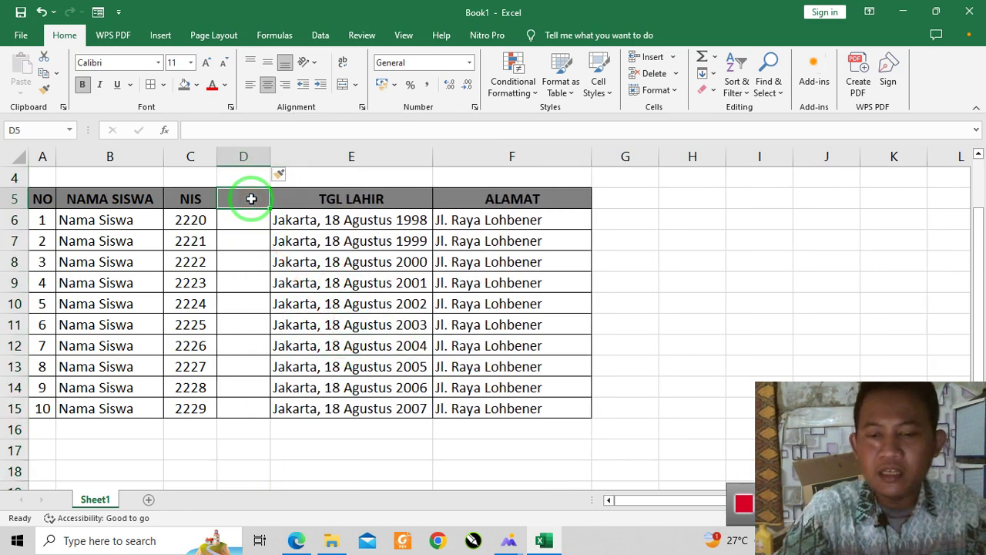
text(I)
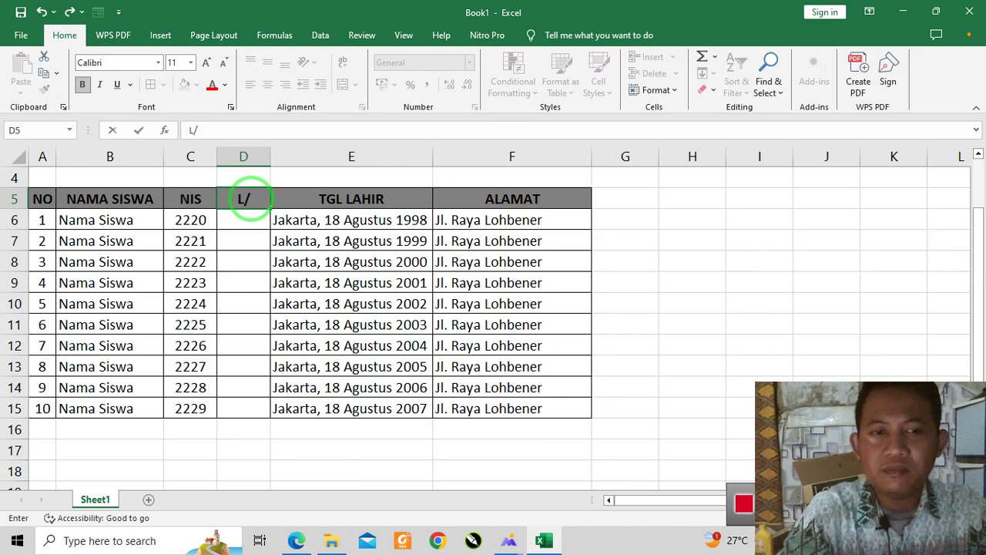
- Enter L in D6 and P in D7, and fill the alternating pattern down to D15
click(259, 216)
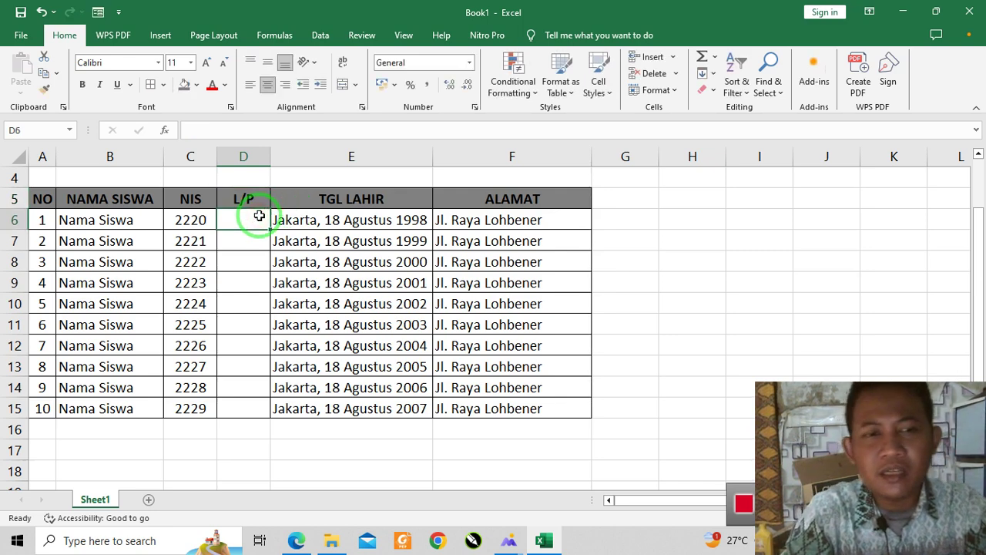
text(L)
key(Return)
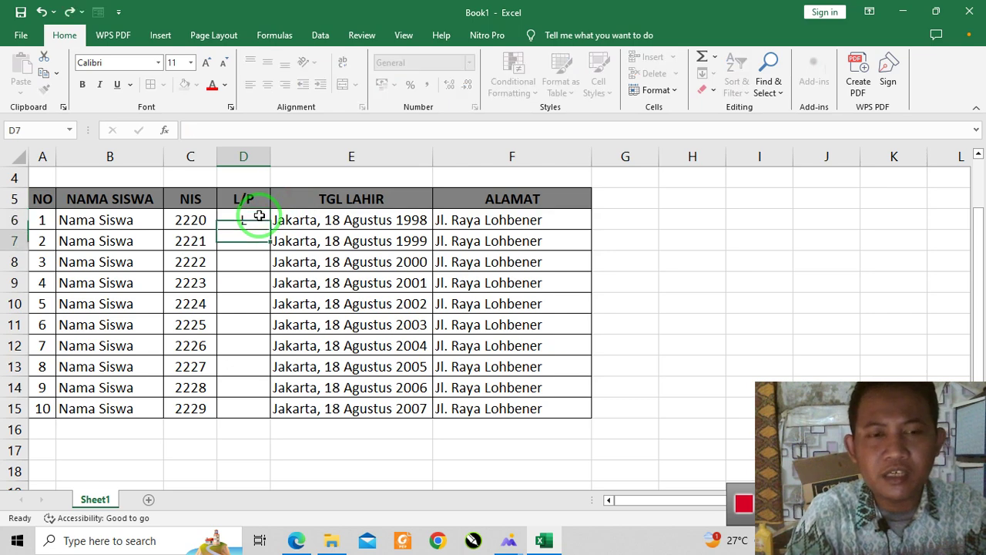
text(P)
key(Return)
drag(259, 216, 265, 248)
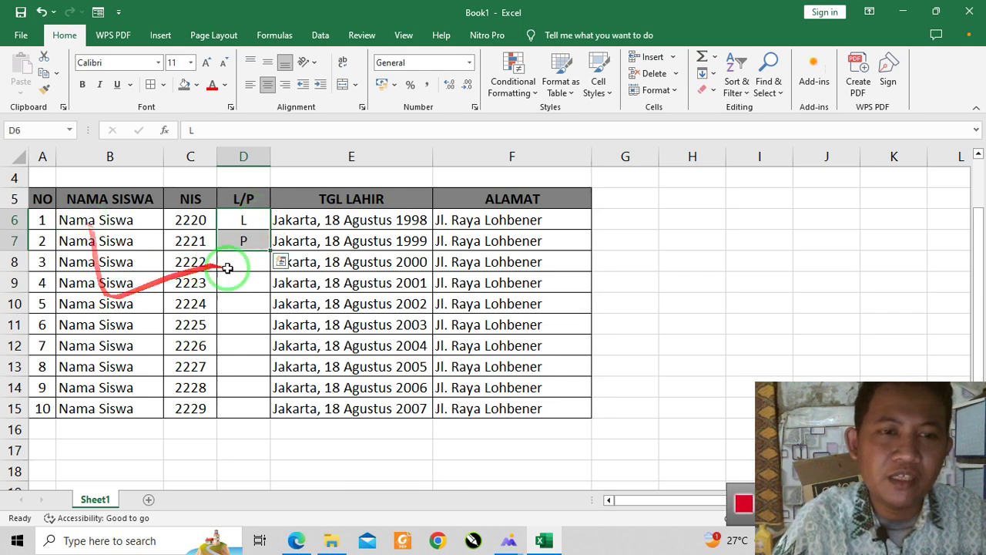
drag(270, 250, 269, 420)
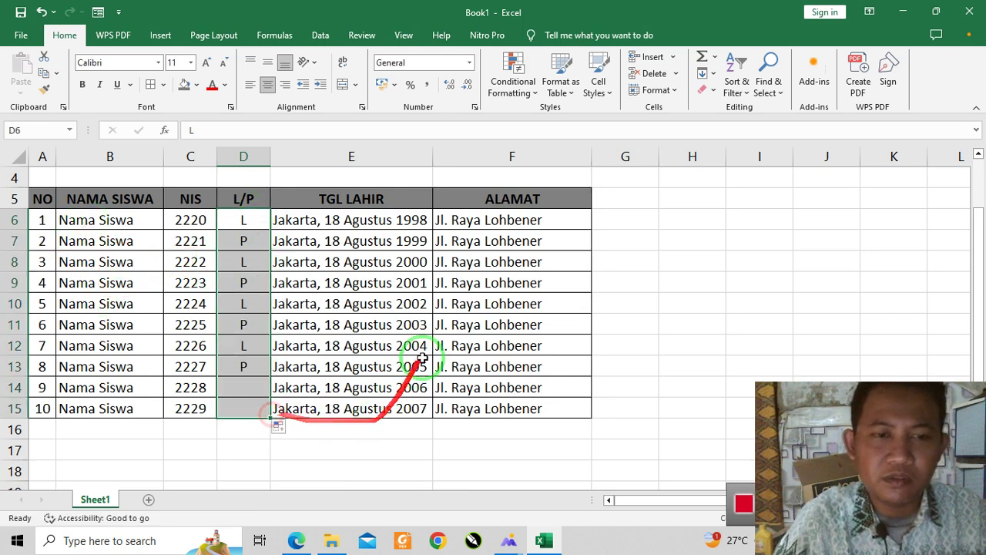
click(433, 325)
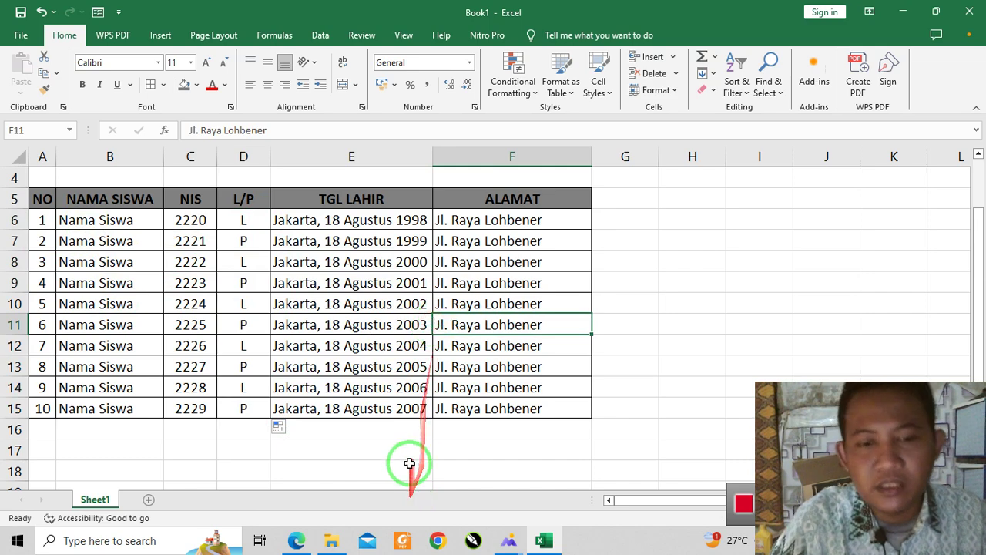
- Check in the WPS Photos worksheet image where the AGAMA column and blank rows belong, and return to Excel
click(510, 541)
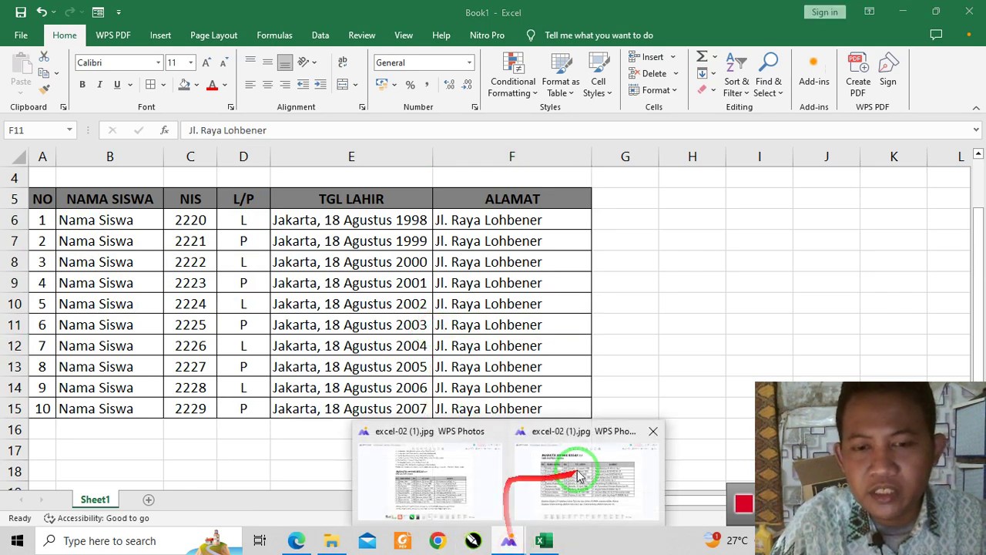
click(562, 488)
drag(521, 418, 459, 431)
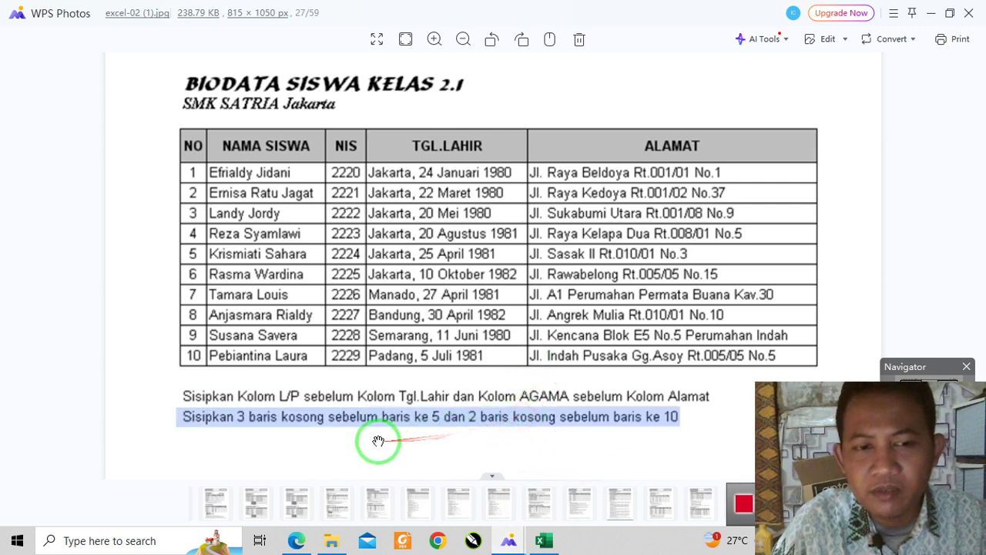
click(445, 374)
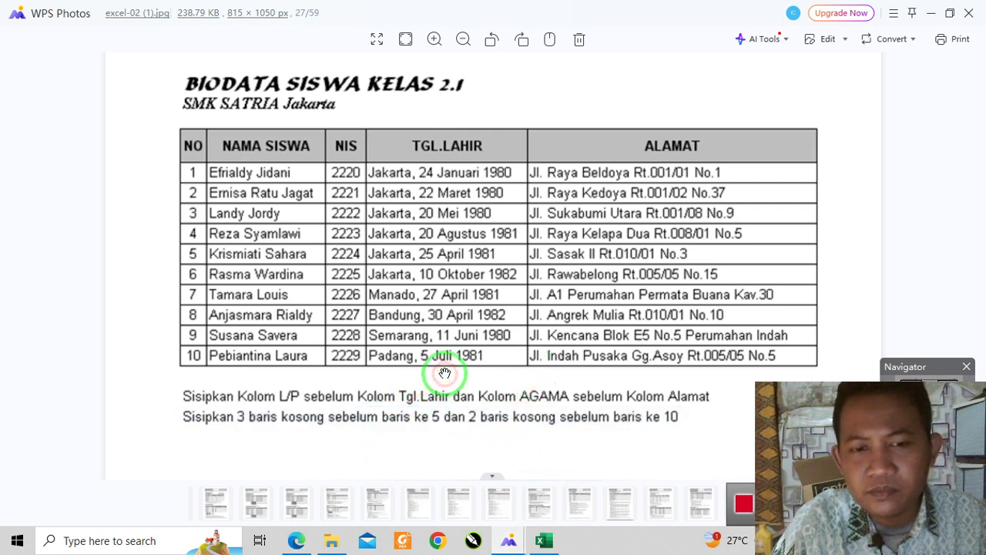
drag(287, 400, 318, 400)
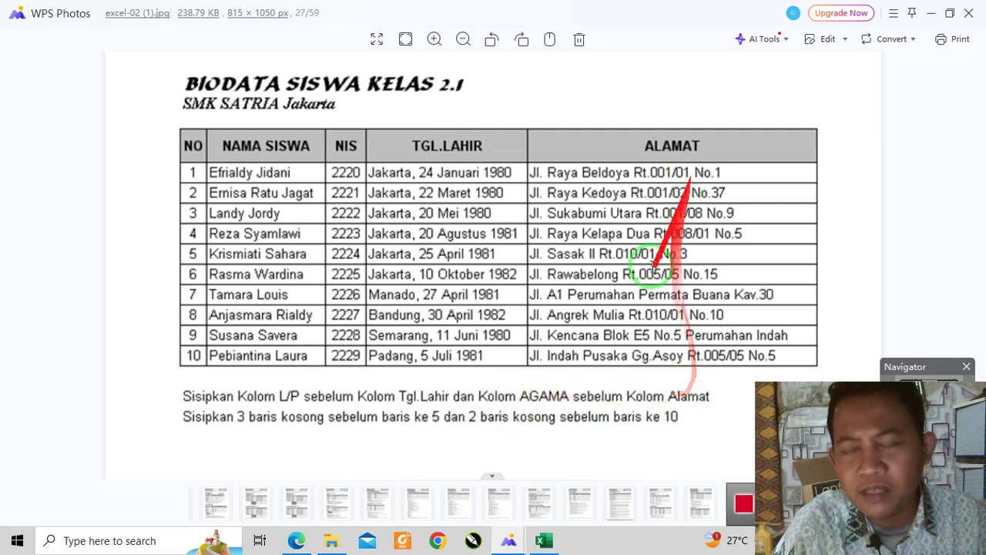
click(556, 544)
- Insert a new column before the ALAMAT column and enter the header AGAMA in F5
click(505, 283)
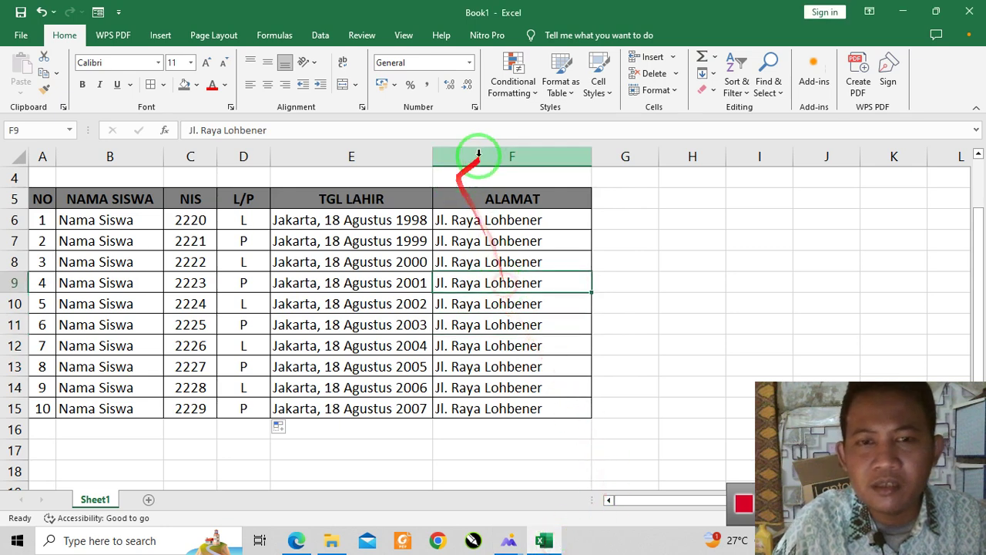
click(513, 156)
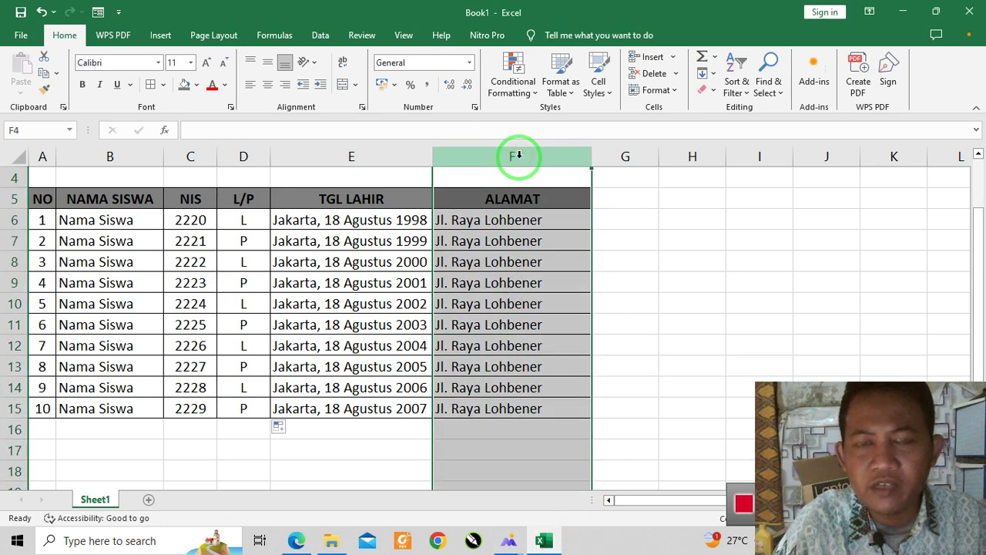
right_click(519, 158)
click(567, 284)
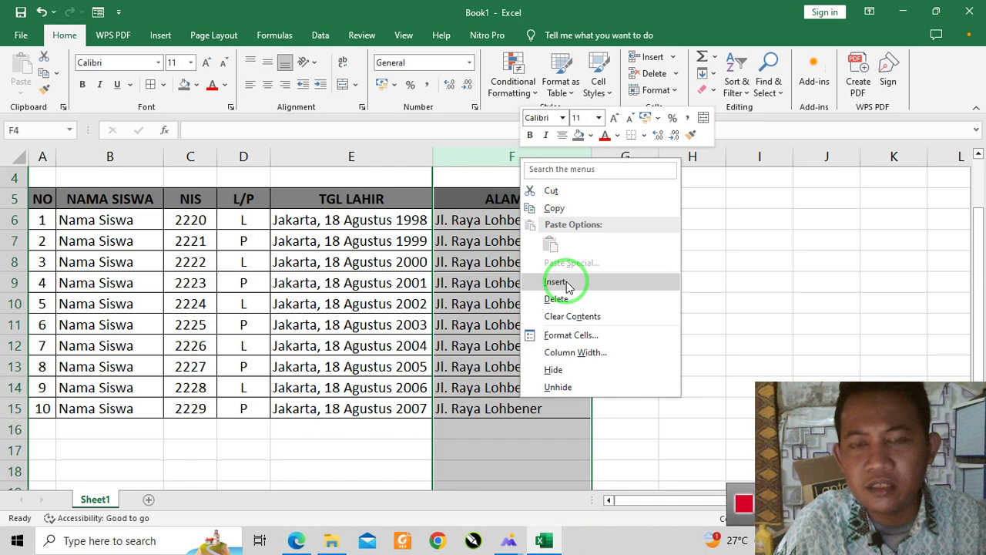
click(508, 200)
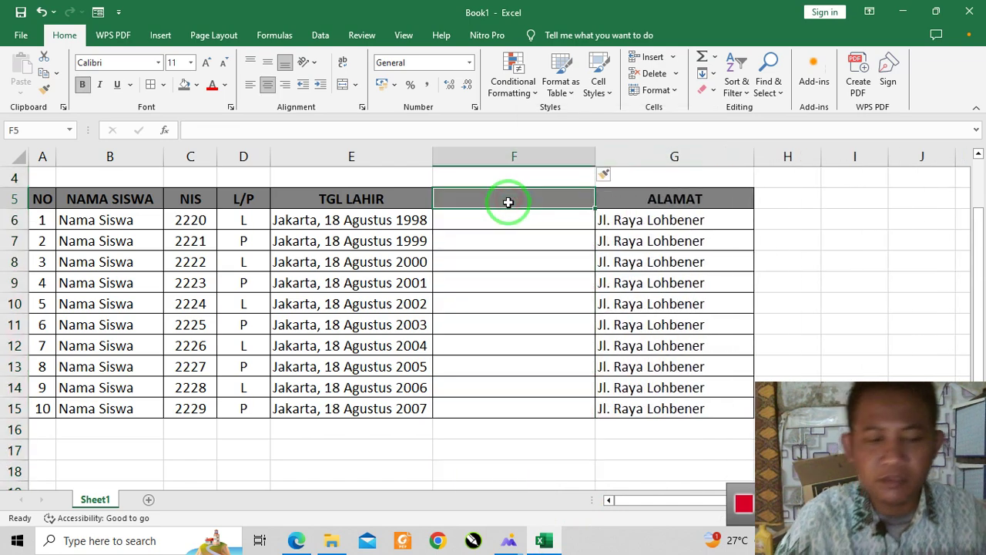
text(AGAMA)
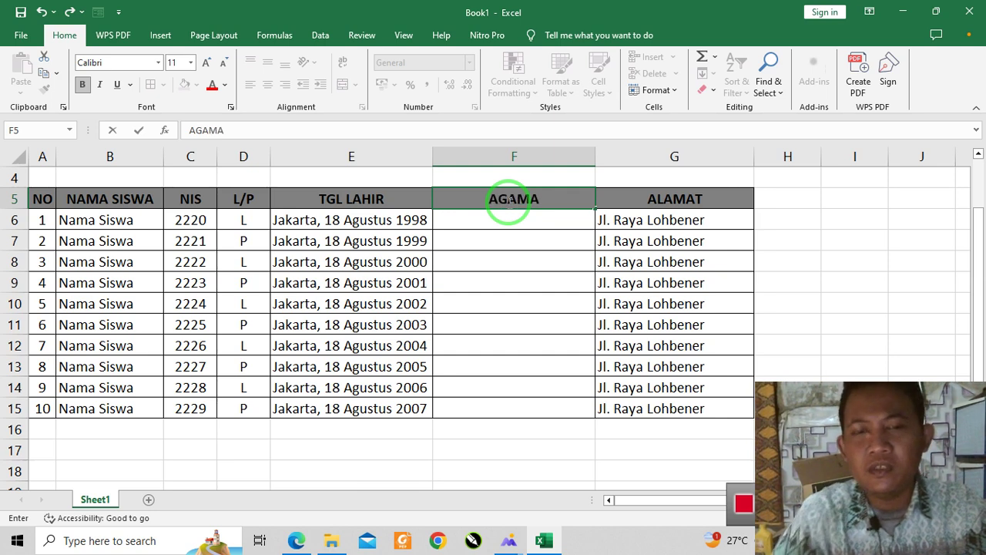
- Enter Islam in F6, centre it horizontally, and fill it down the AGAMA column to F15
click(512, 220)
text(Islam)
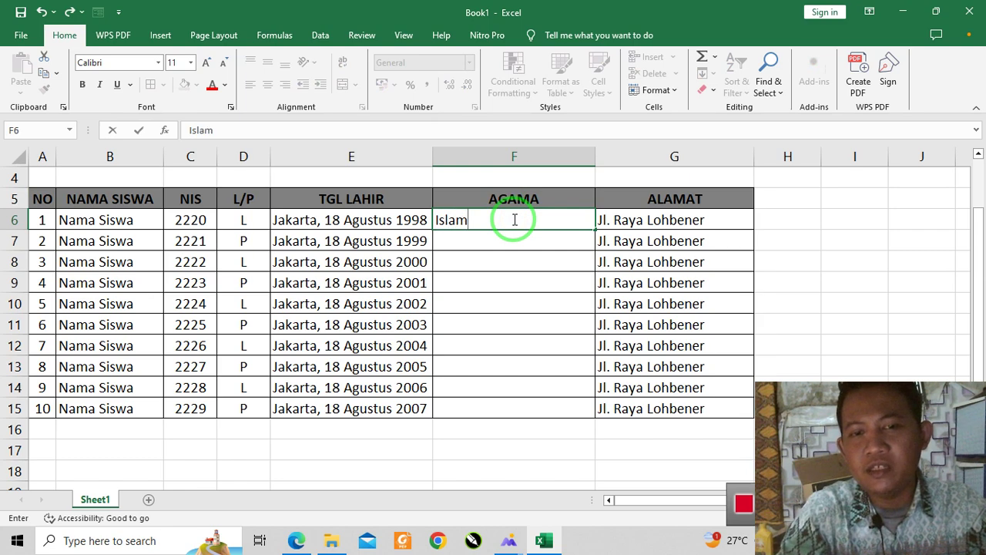
key(Return)
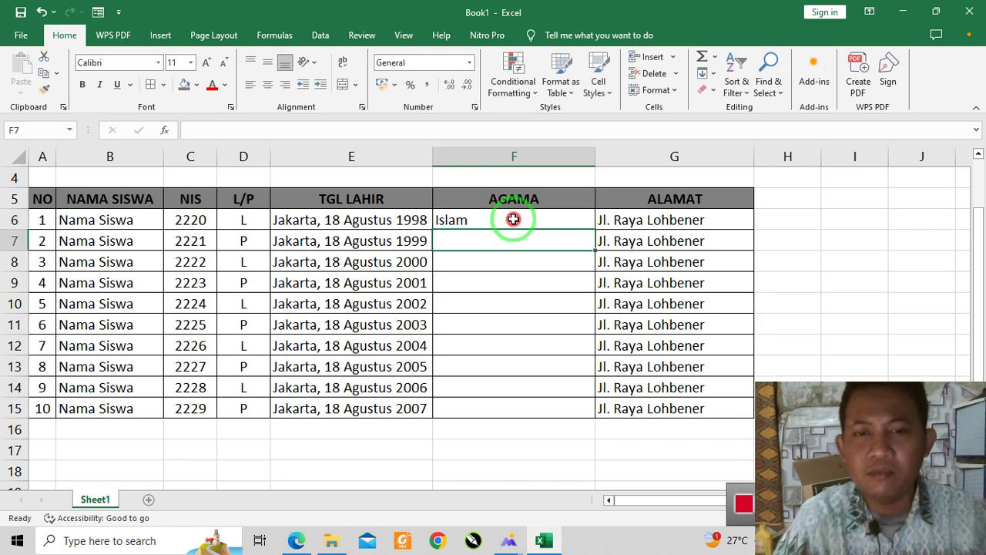
click(513, 219)
click(267, 84)
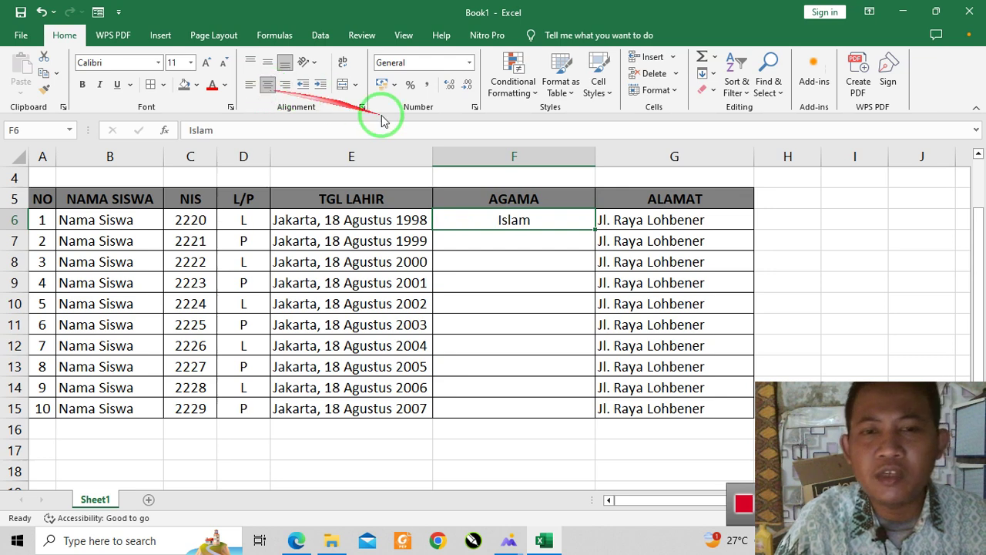
double_click(594, 228)
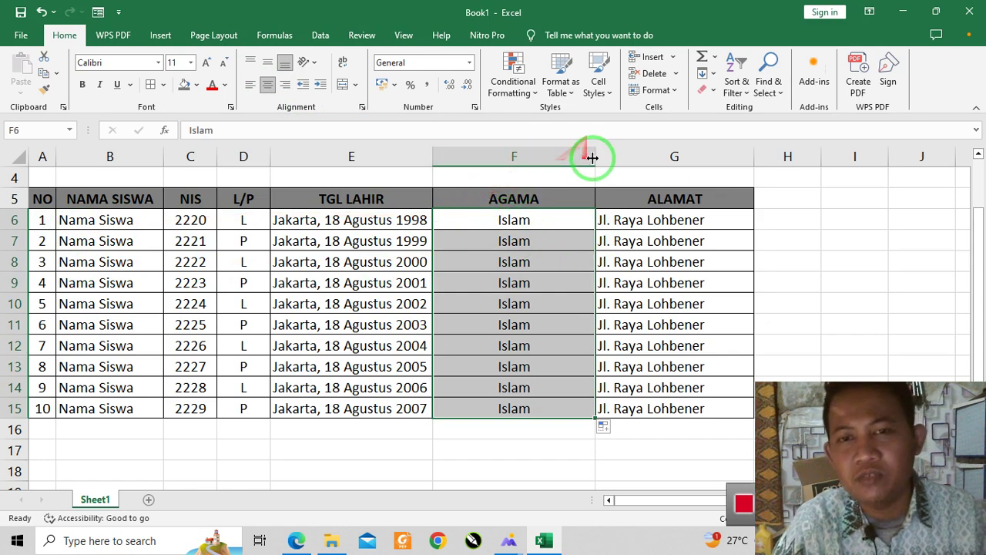
- Narrow the AGAMA column
drag(593, 157, 539, 156)
click(599, 300)
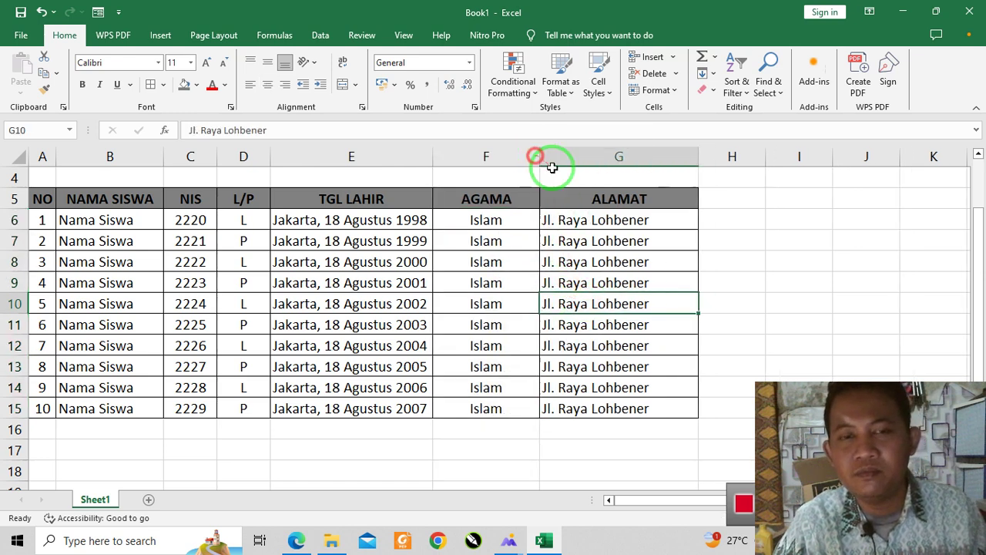
click(597, 307)
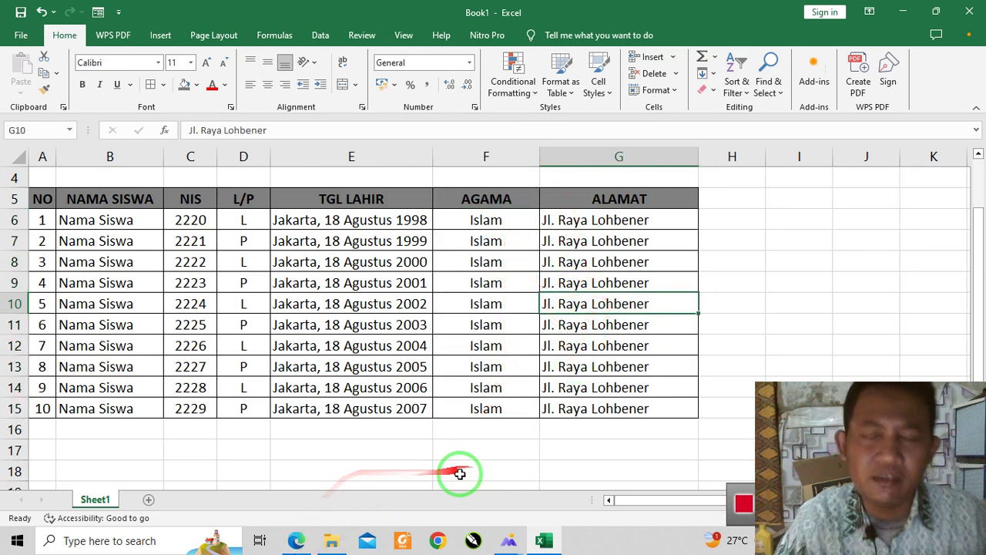
- Check the blank-row instruction in the WPS Photos worksheet image, return to Excel, and insert three blank rows above student number 5
mouse_move(508, 538)
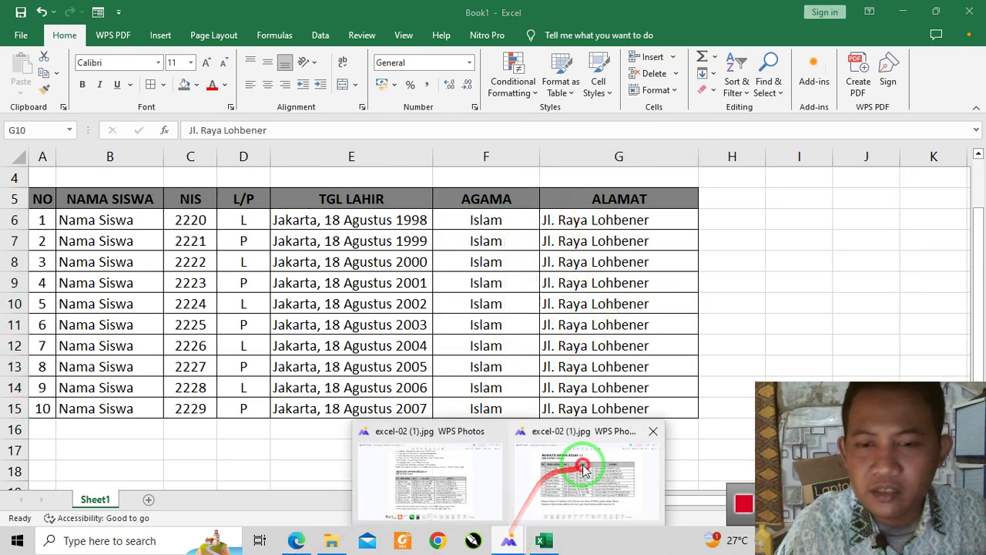
click(539, 430)
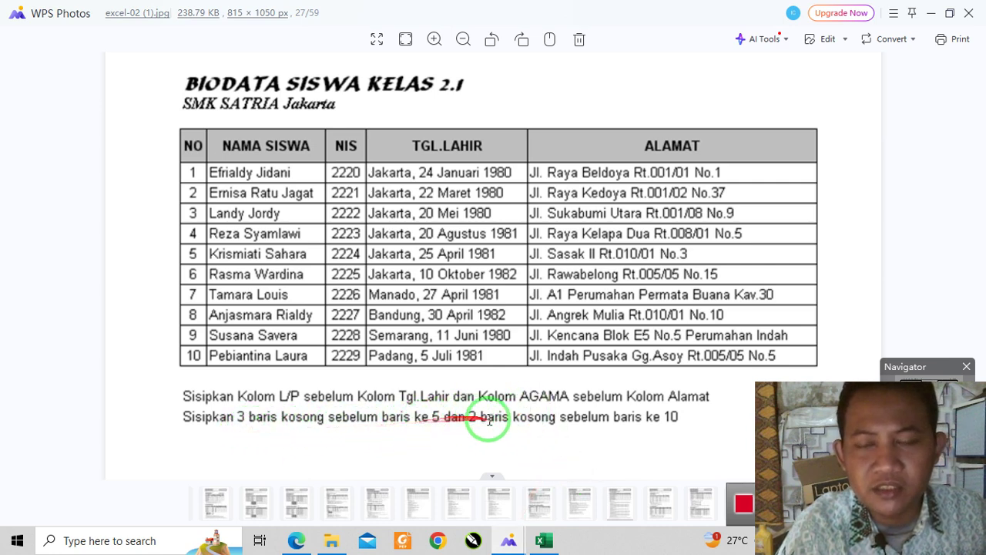
click(544, 540)
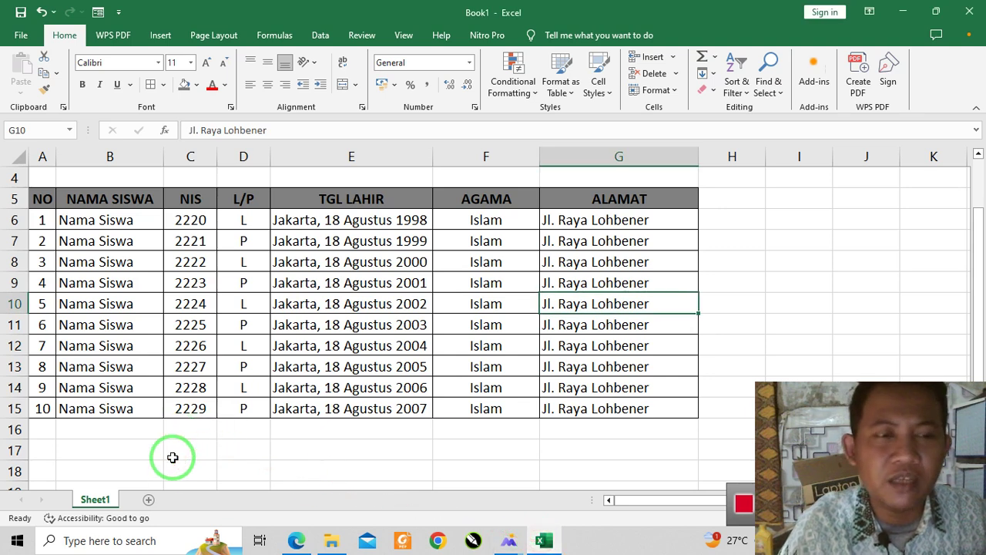
click(41, 308)
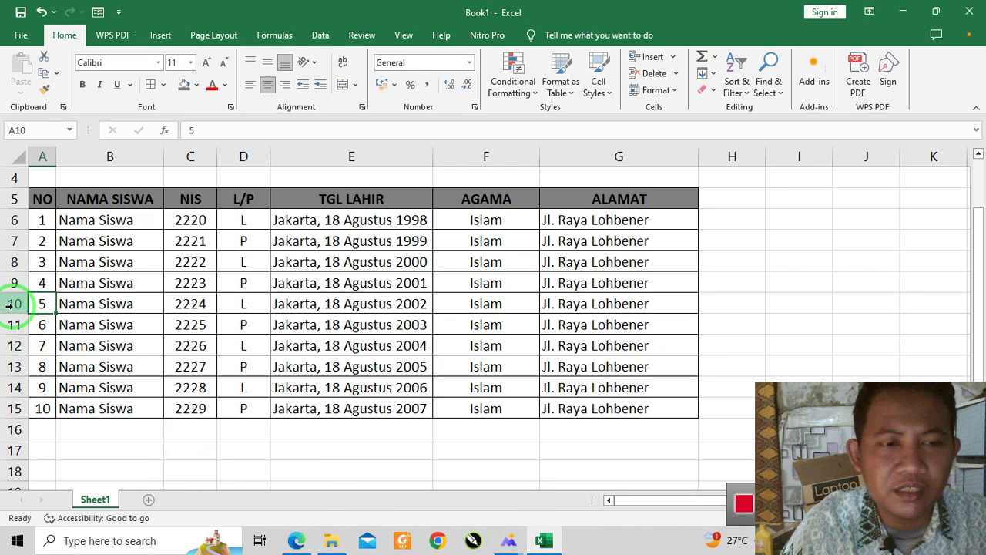
click(13, 305)
drag(13, 306, 15, 344)
right_click(16, 344)
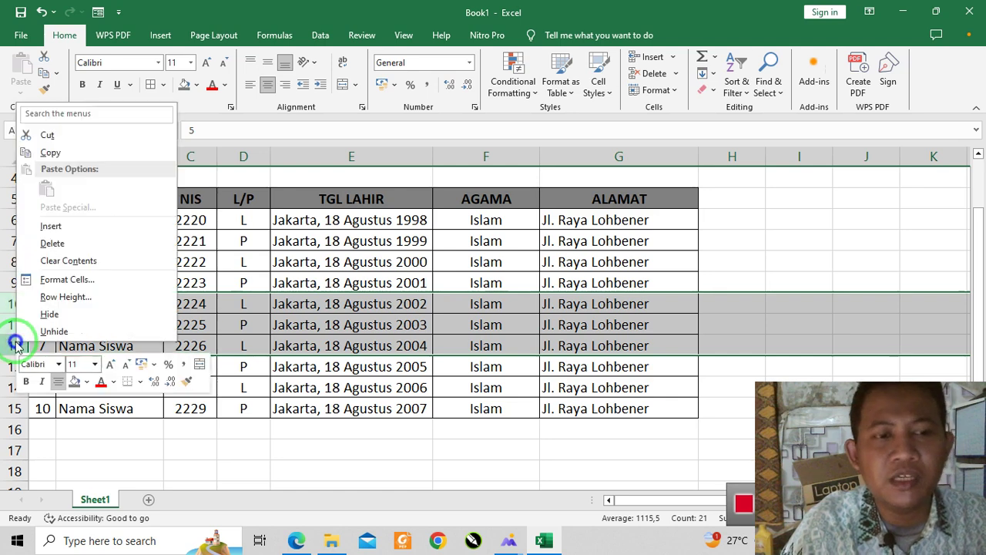
click(45, 226)
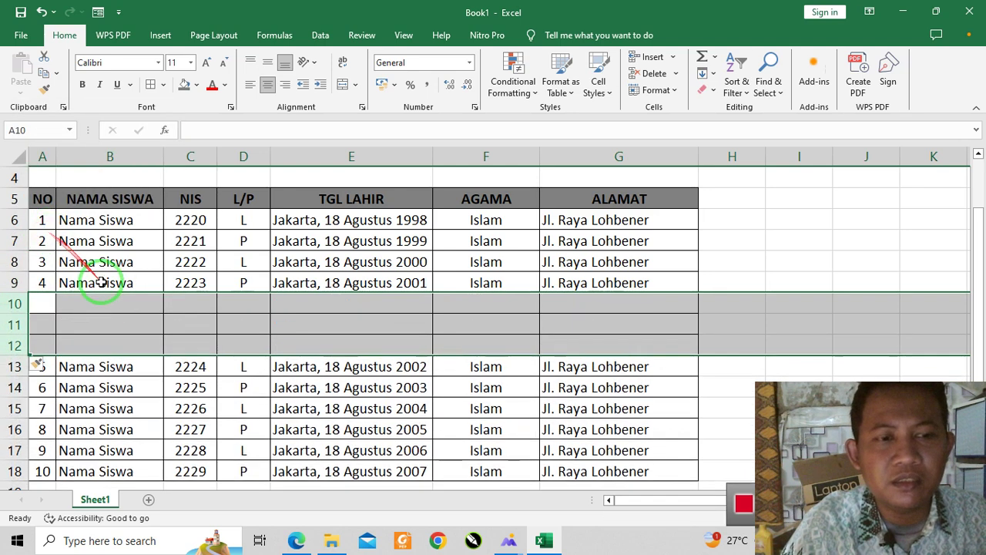
click(168, 426)
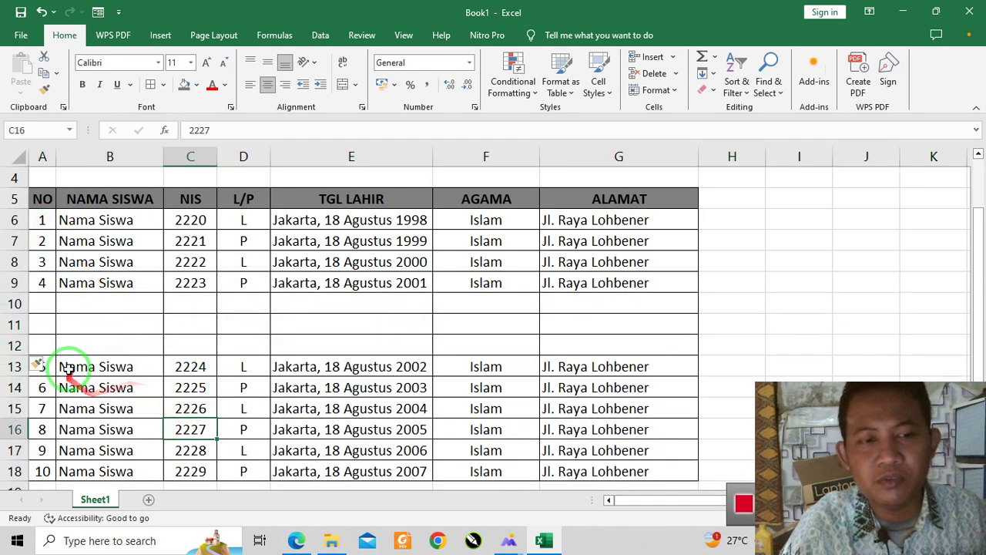
click(69, 368)
- Recheck the instruction in the WPS Photos worksheet image, return to Excel, and insert two blank rows above student number 10
click(508, 540)
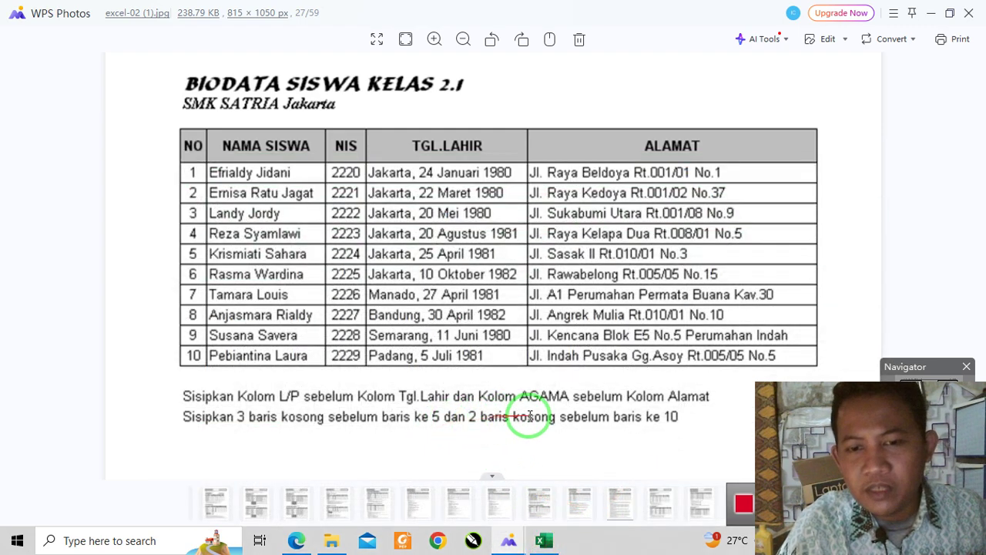
click(543, 542)
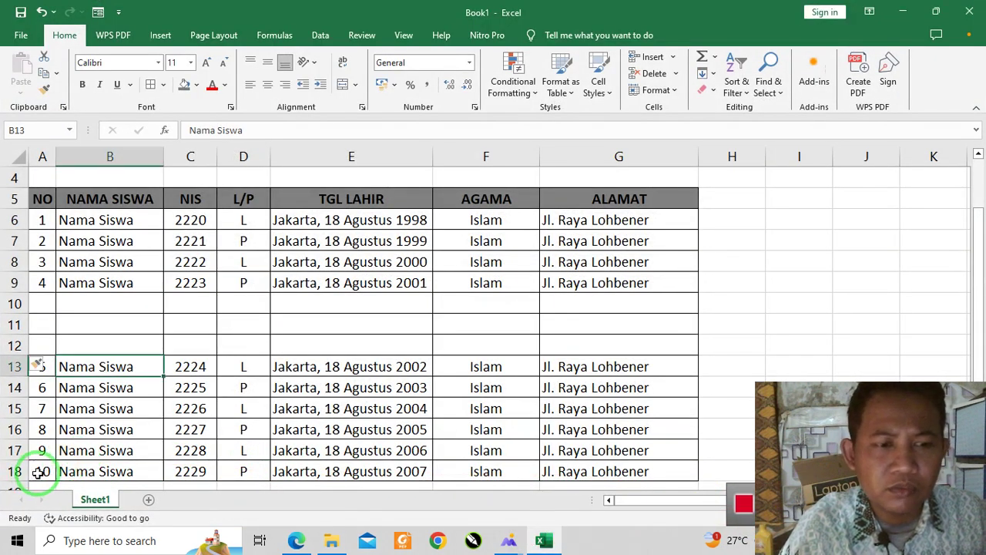
scroll(158, 439, down, 1)
click(16, 409)
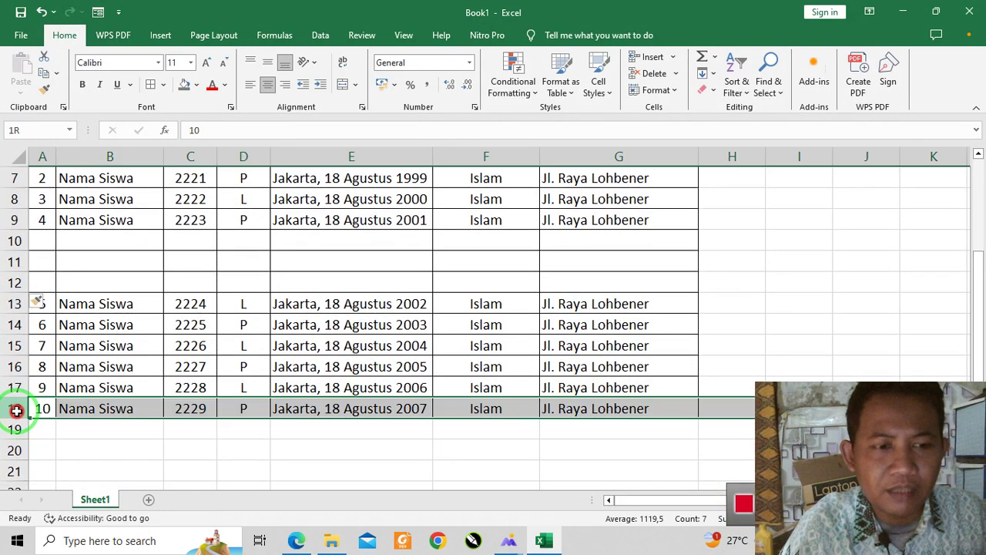
drag(16, 412, 16, 428)
right_click(15, 428)
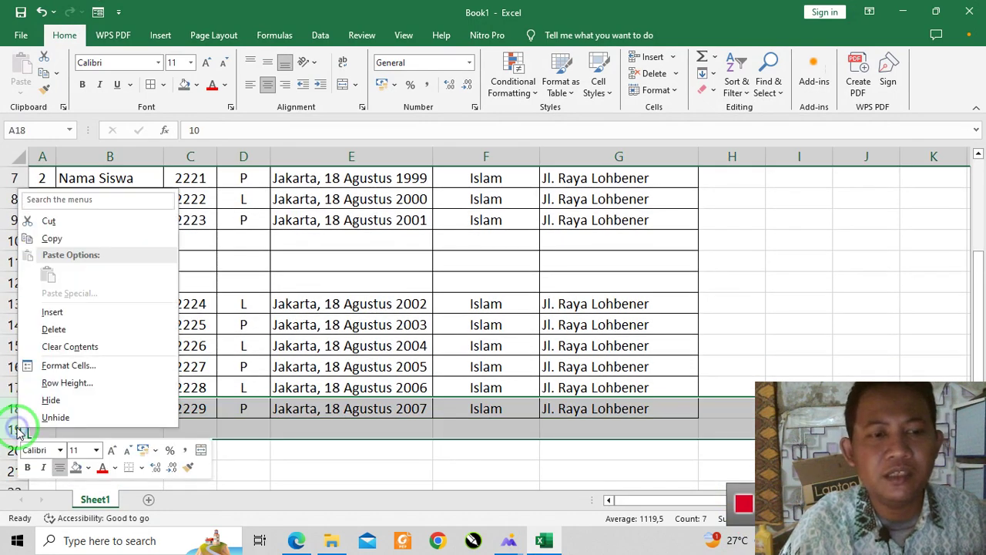
click(53, 312)
click(167, 407)
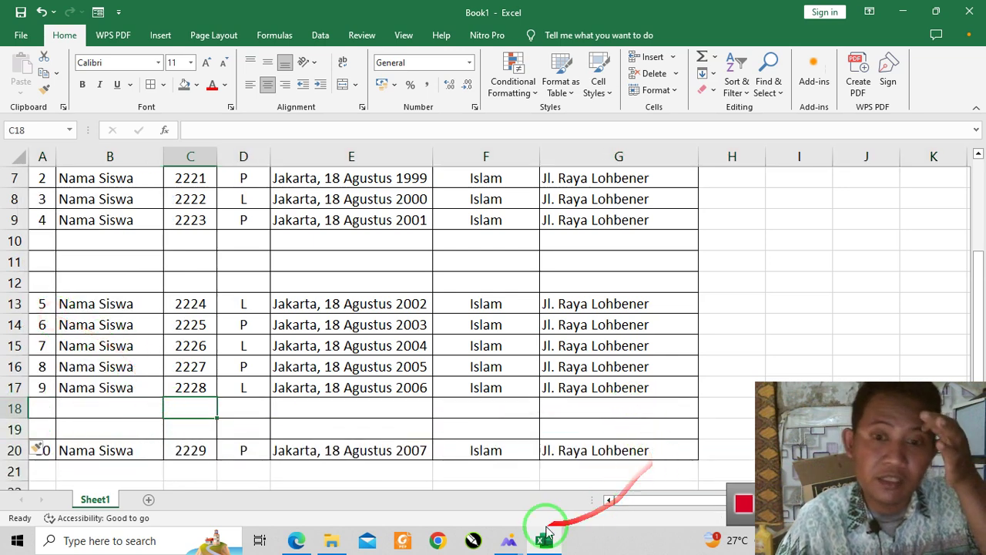
- Compare the finished Excel table with the column and row instructions in the WPS Photos worksheet image
click(510, 539)
click(568, 468)
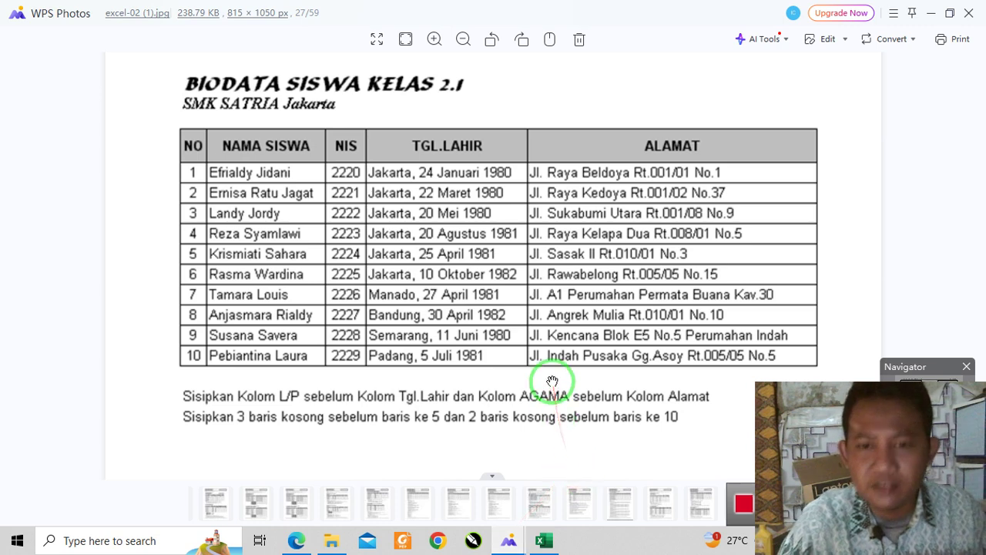
mouse_move(561, 388)
mouse_down()
mouse_move(440, 125)
mouse_move(486, 161)
mouse_move(545, 389)
mouse_up()
click(544, 540)
click(506, 466)
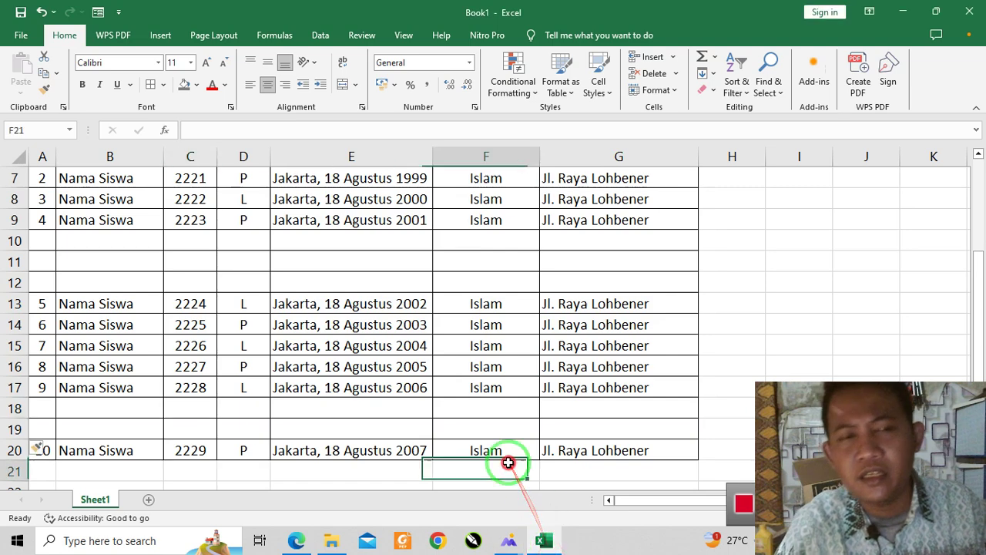
scroll(508, 462, up, 2)
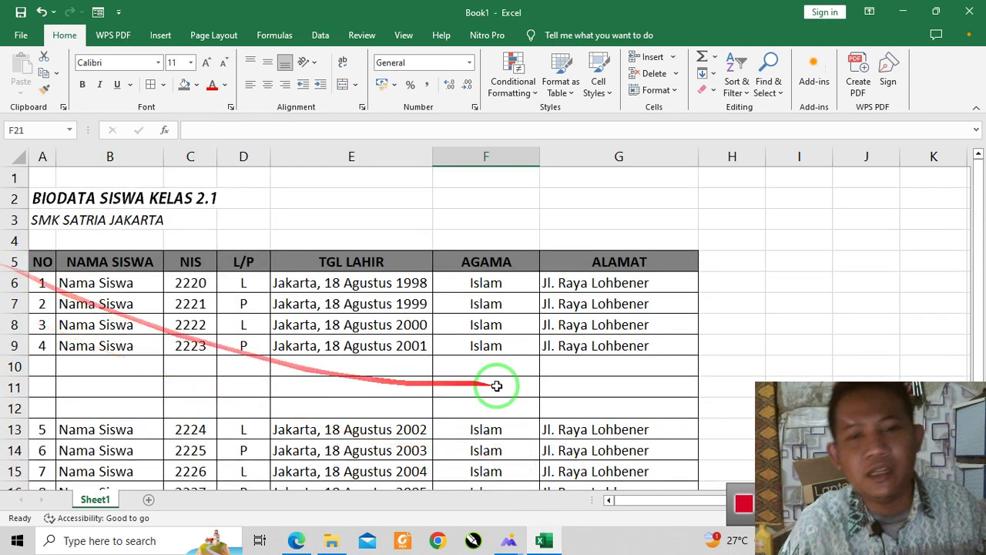
scroll(559, 361, down, 4)
scroll(560, 354, up, 2)
click(363, 286)
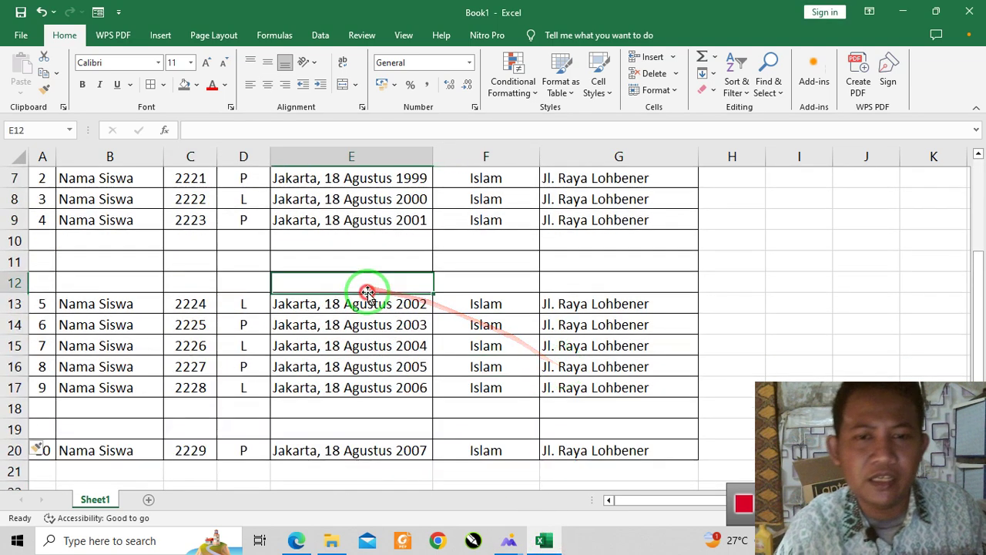
scroll(593, 308, up, 2)
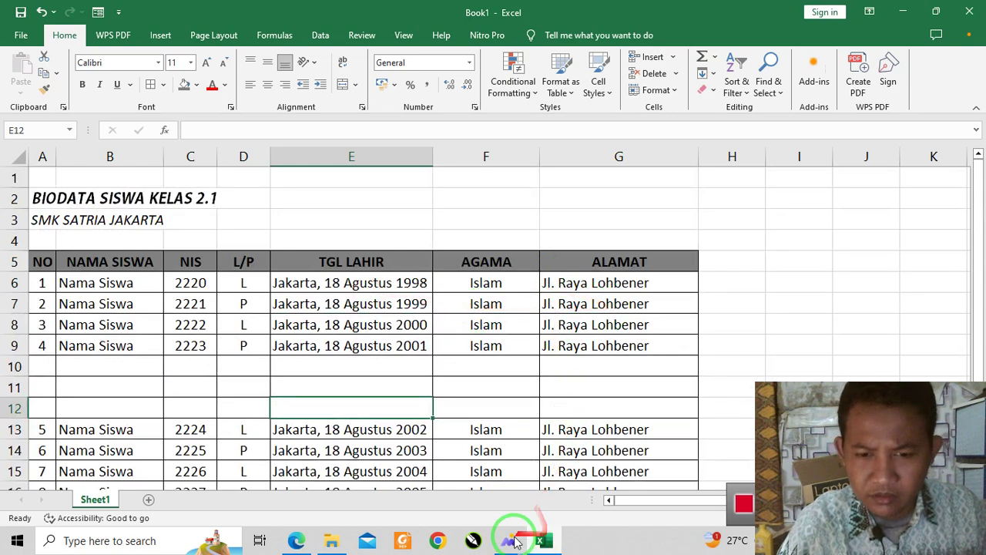
- Look up the required file name above the table in the WPS Photos worksheet image, and return to Excel
mouse_move(509, 539)
click(544, 463)
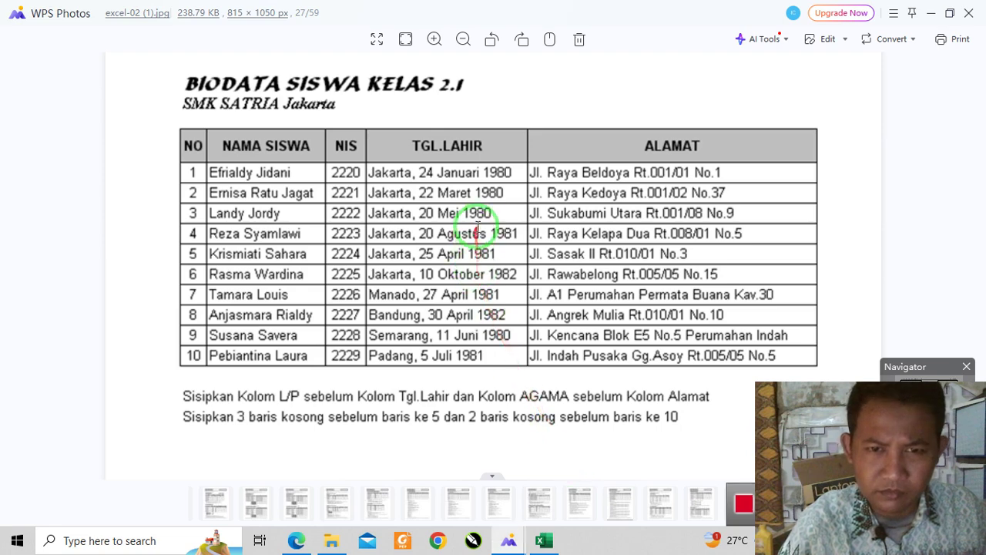
drag(544, 120, 540, 307)
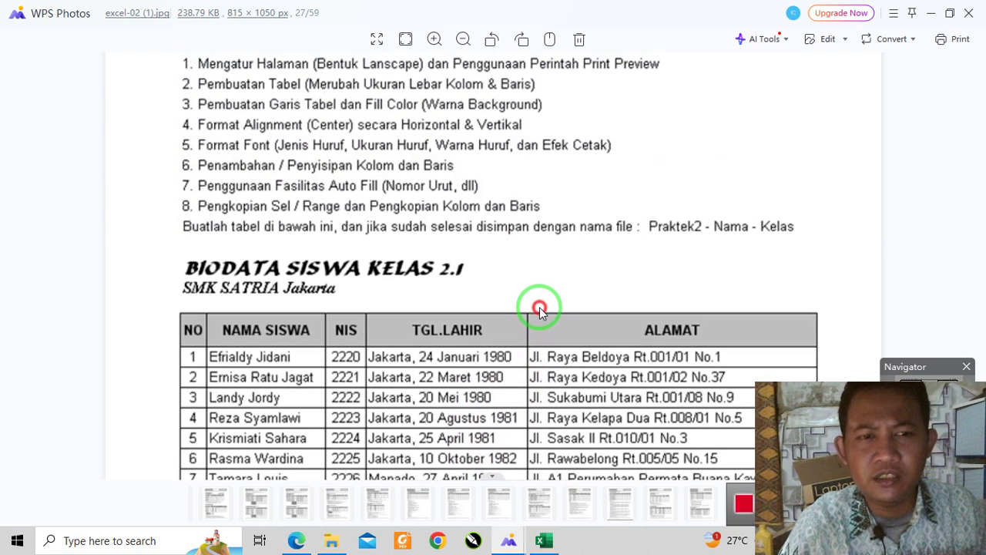
click(544, 540)
click(467, 303)
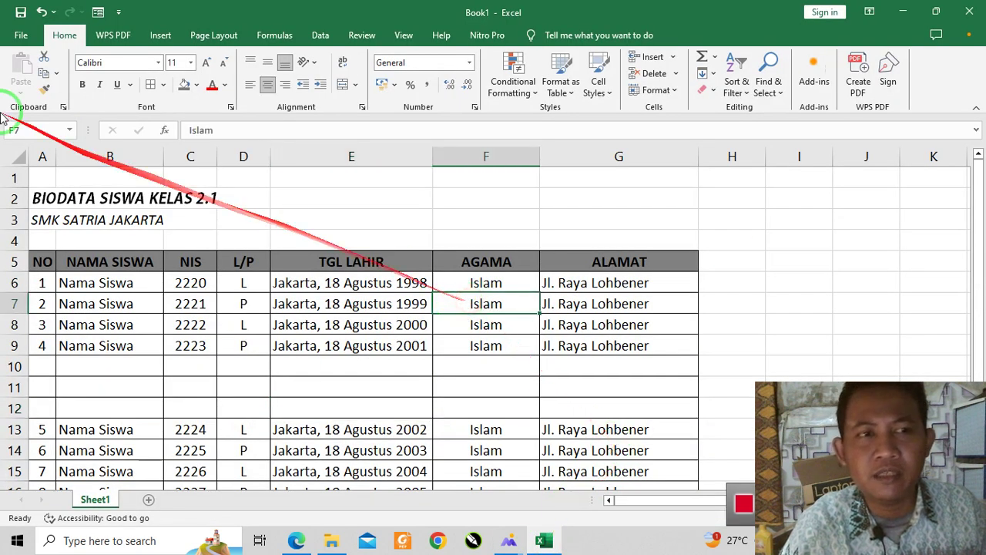
- Start saving the workbook under a new name and browse to the Data (E:) drive as its location
click(20, 36)
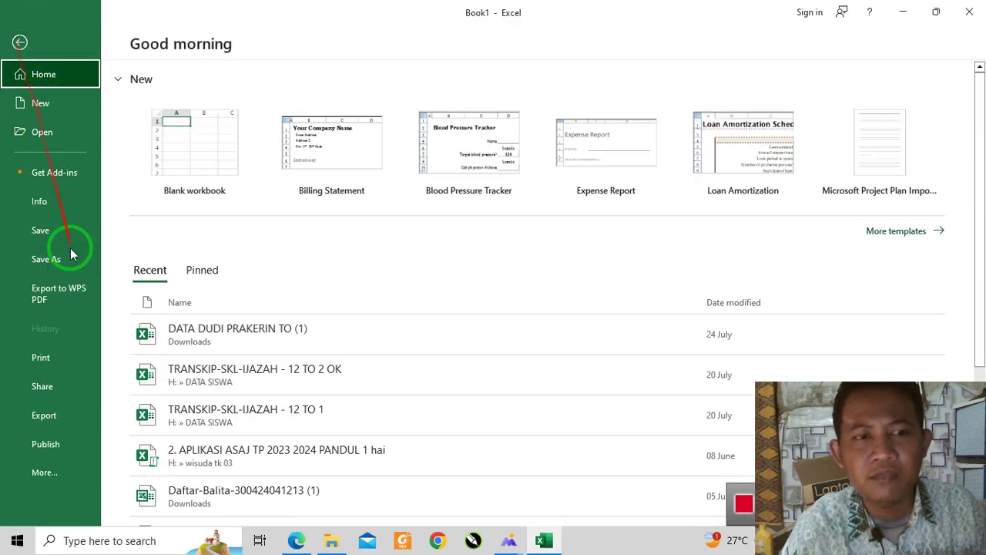
click(68, 259)
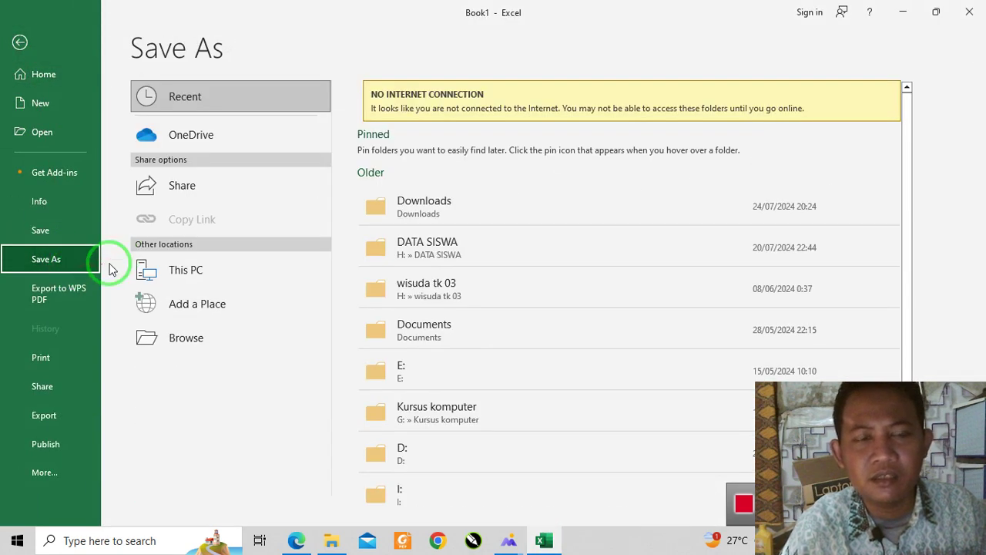
click(197, 342)
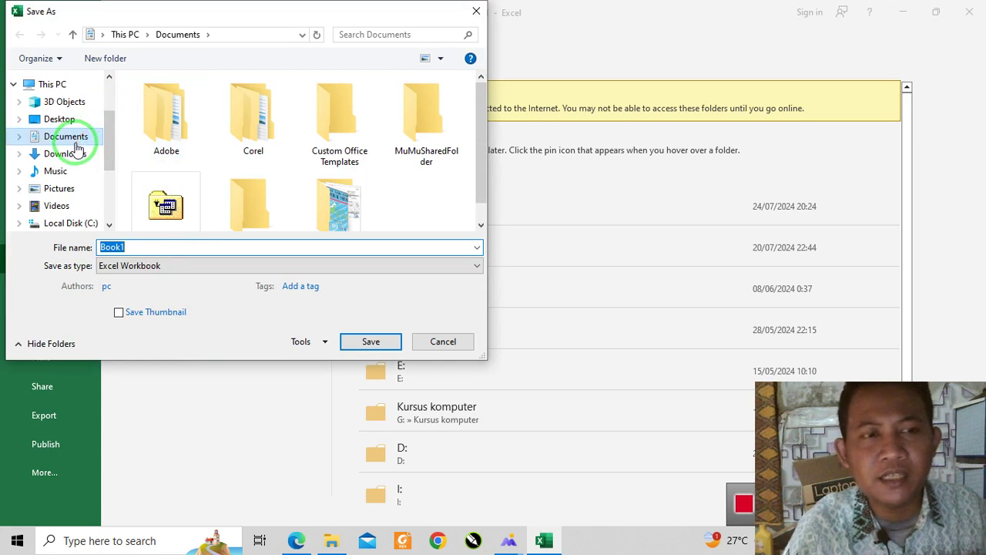
drag(110, 140, 110, 173)
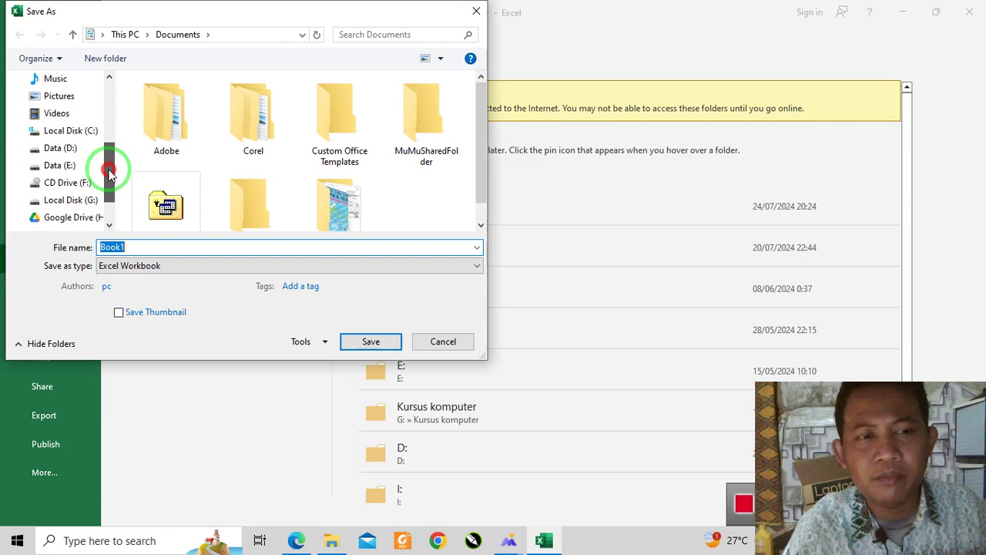
click(59, 166)
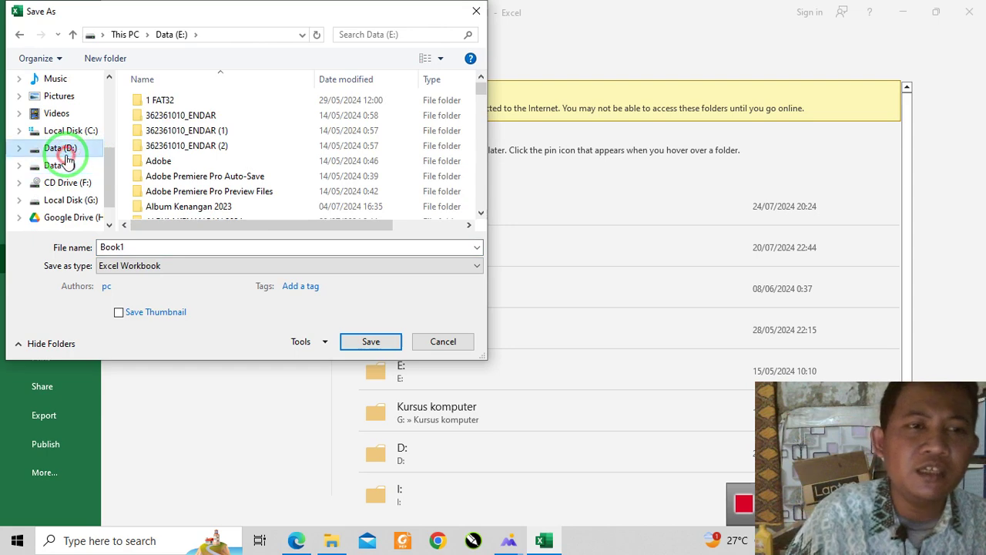
click(62, 150)
click(64, 171)
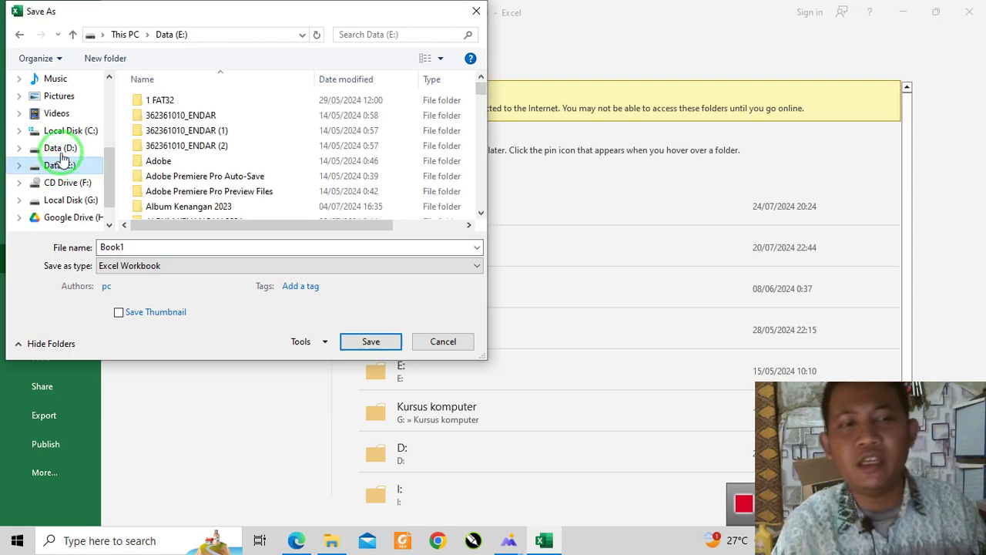
click(62, 150)
click(58, 165)
click(63, 150)
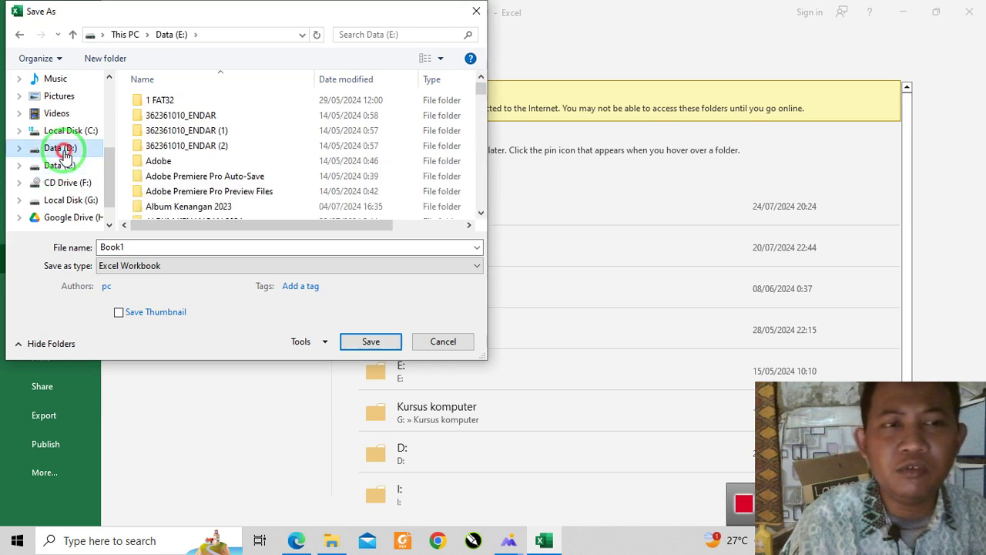
click(58, 165)
click(65, 133)
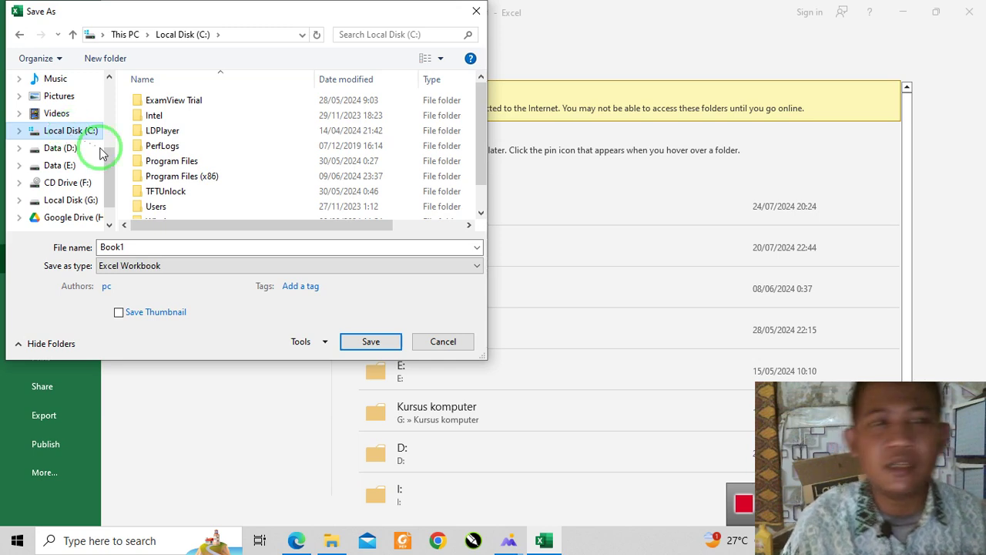
click(56, 168)
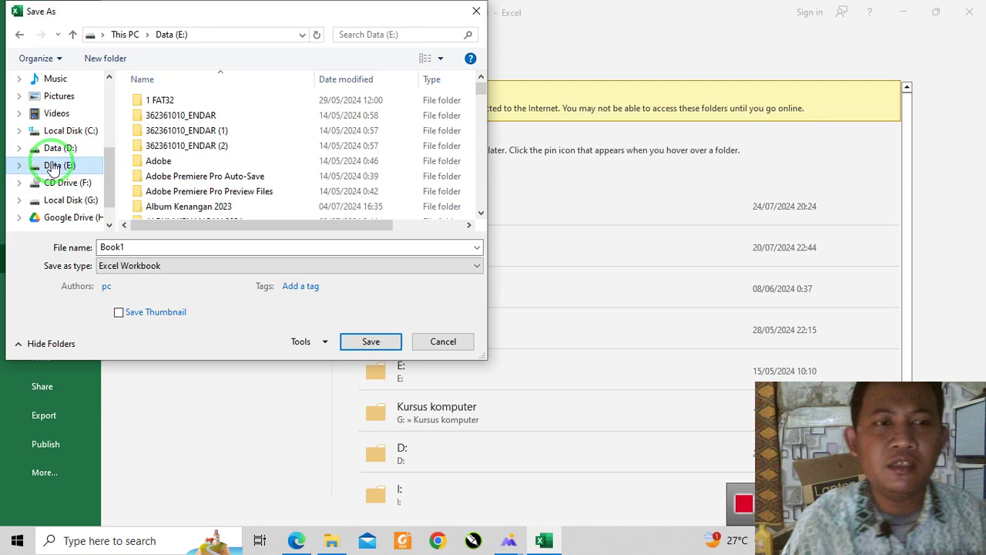
- Save the workbook to the Data (E:) drive, with a file name joining "Praktik2", the student's name and "Kelas XII" with underscores
double_click(145, 245)
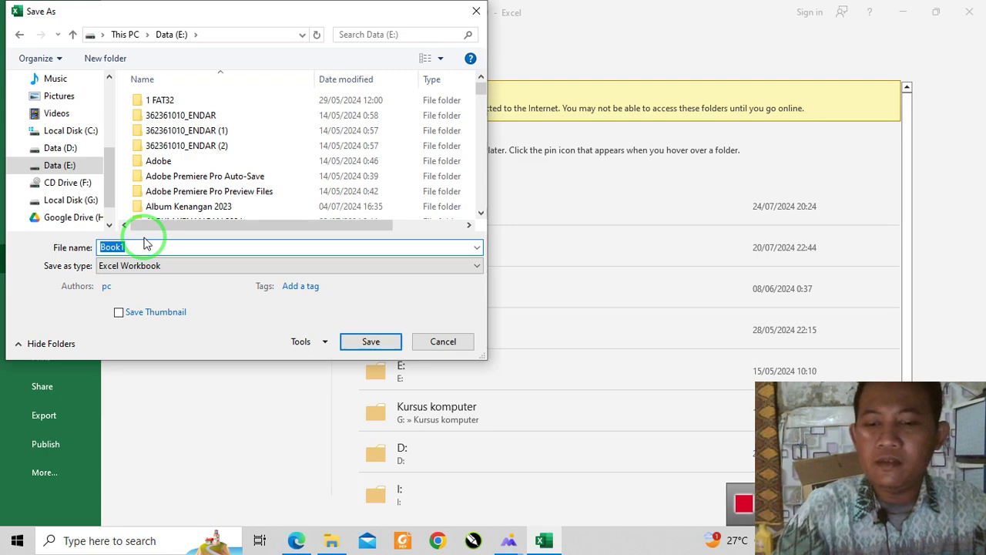
text(Praktik)
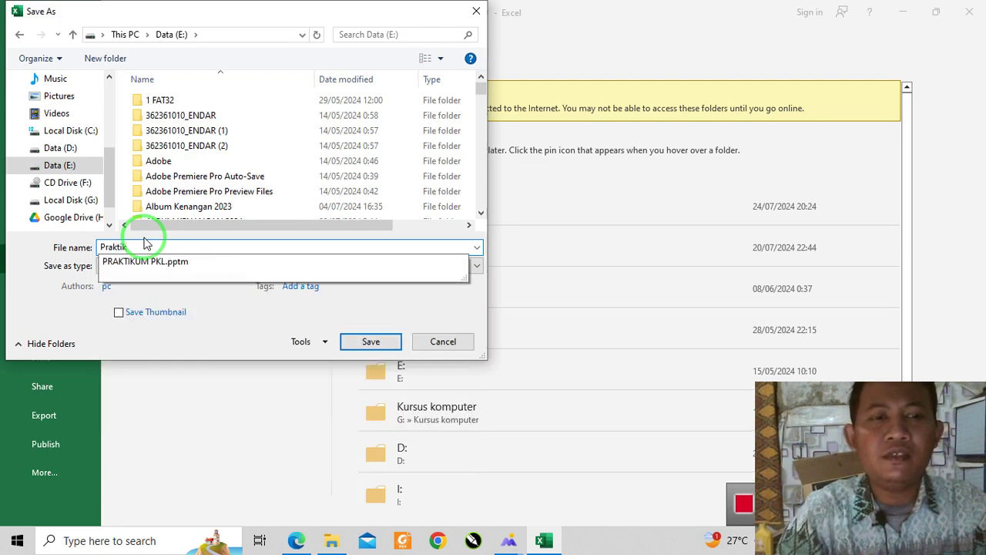
text(2_Endar_Kelas XII)
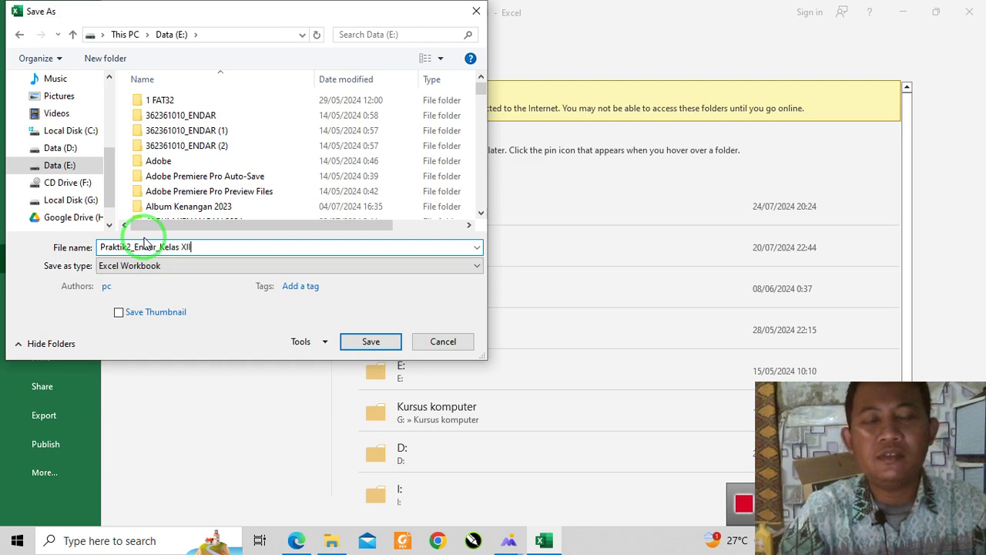
click(376, 343)
click(375, 341)
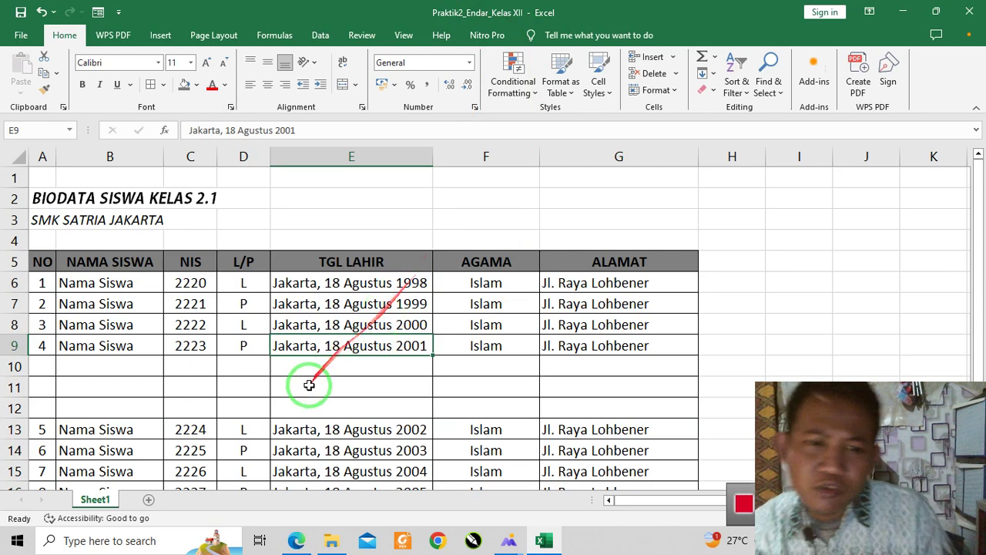
- Switch to the excel-02 (1).jpg worksheet in WPS Photos and review the full instruction list of Tugas Praktekum 2
click(515, 541)
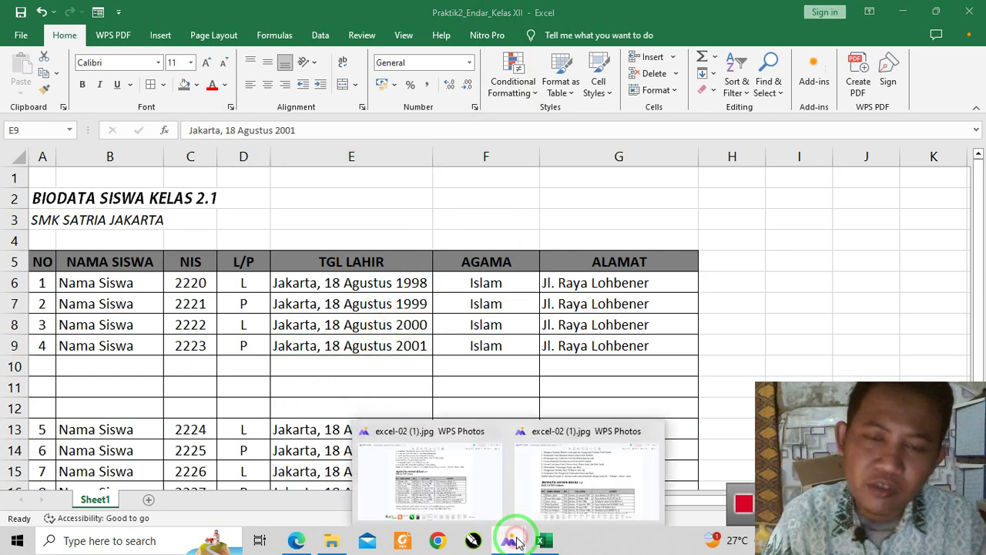
click(566, 462)
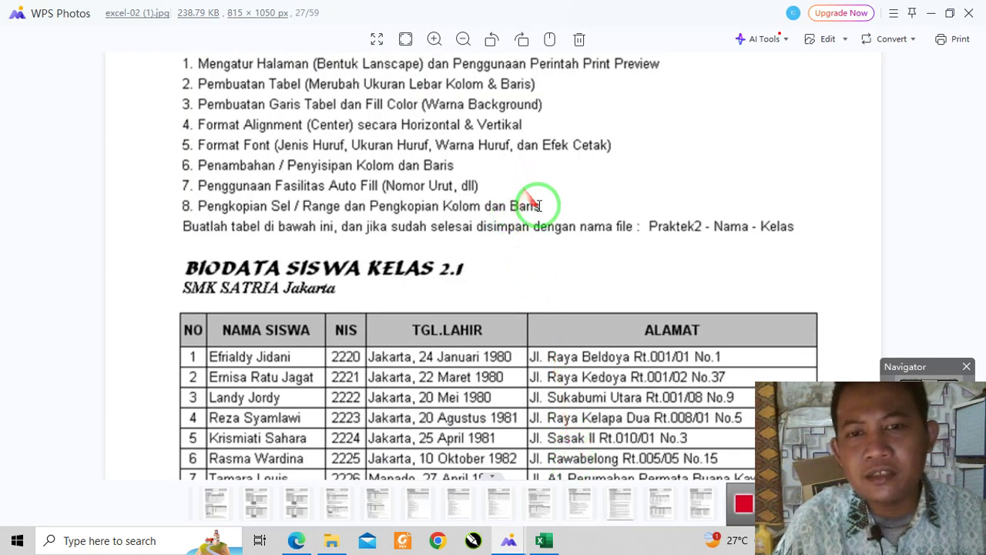
drag(524, 192, 523, 328)
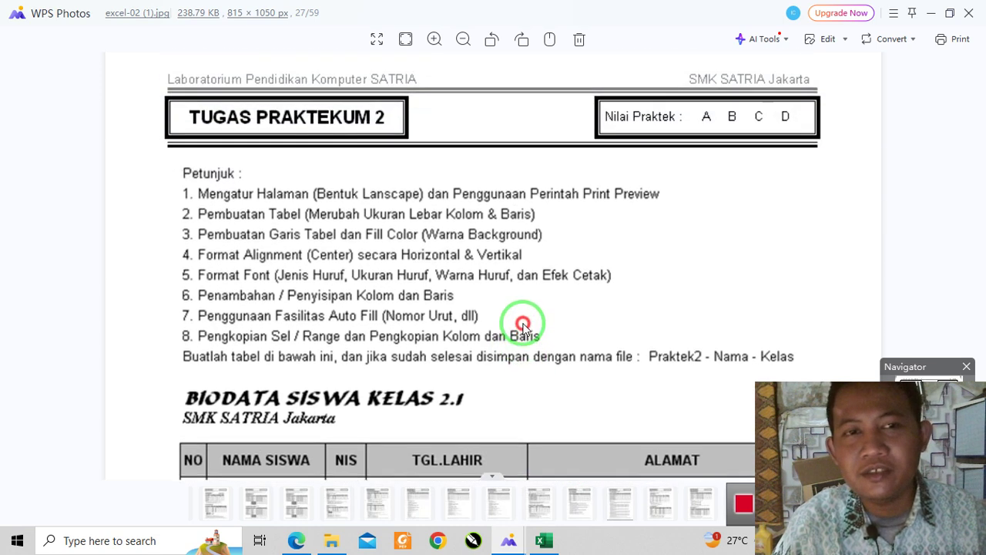